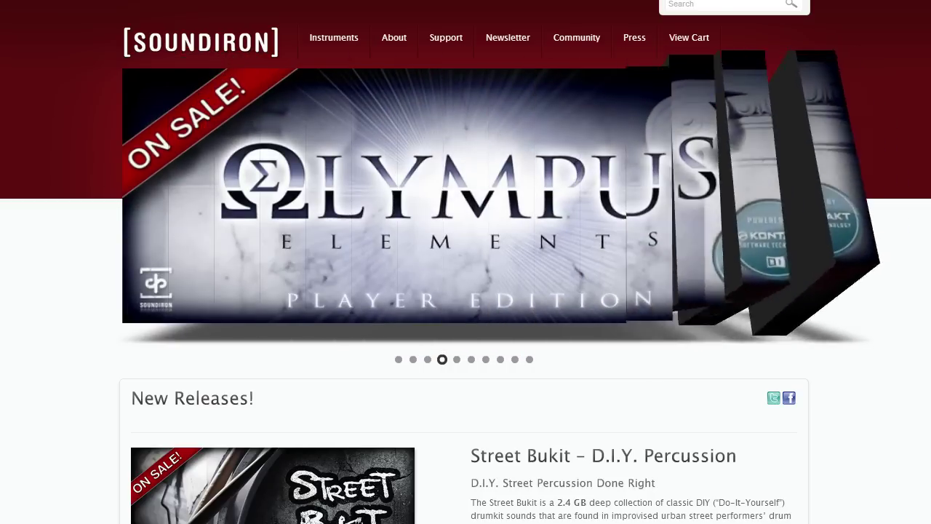
- Open the Antidrum 2 product page from the Instruments › Experimental menu
mouse_move(327, 33)
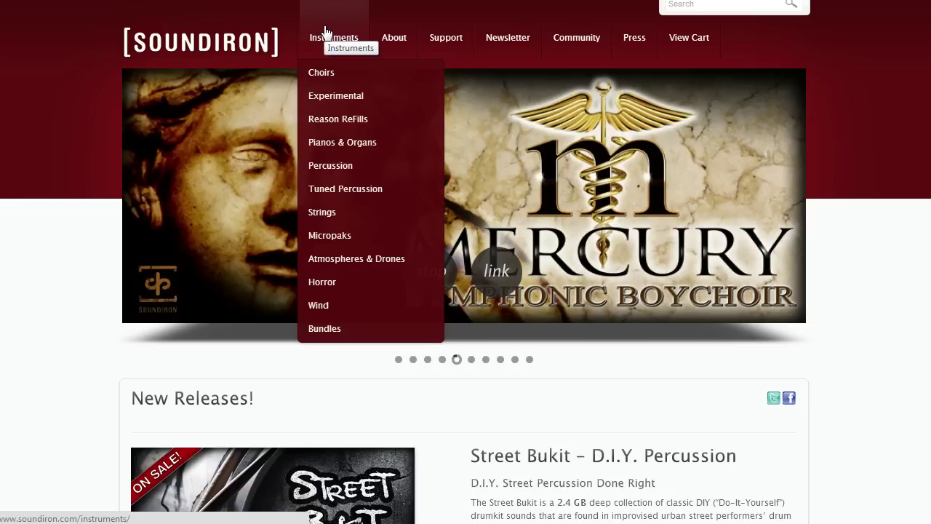
mouse_move(414, 98)
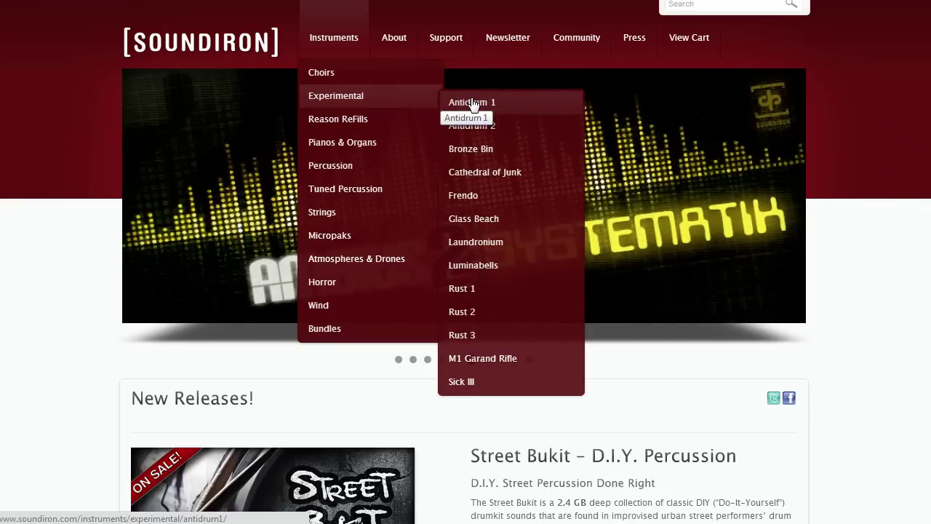
left_click(462, 124)
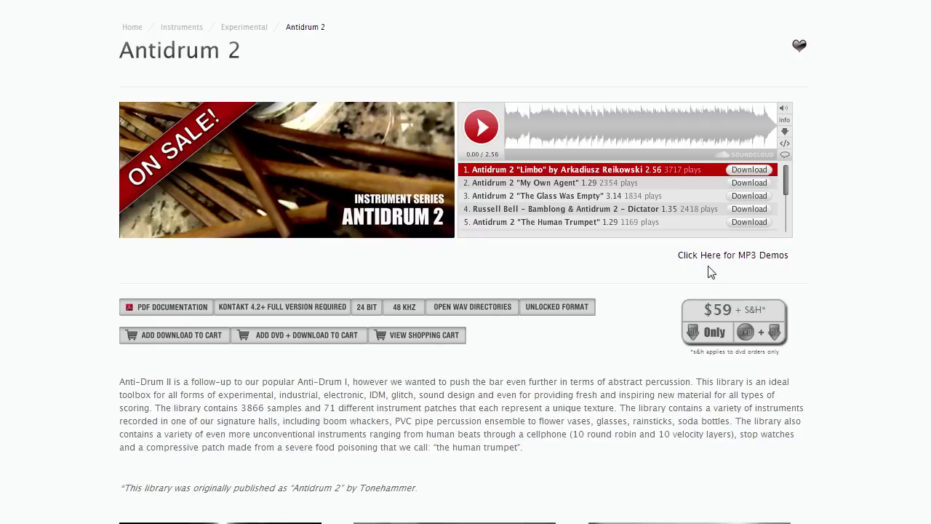
- Read down the Antidrum 2 page to its specs: 4,556 samples, 71 .nki files, 1.64 GB
scroll(464, 267, "down", 2)
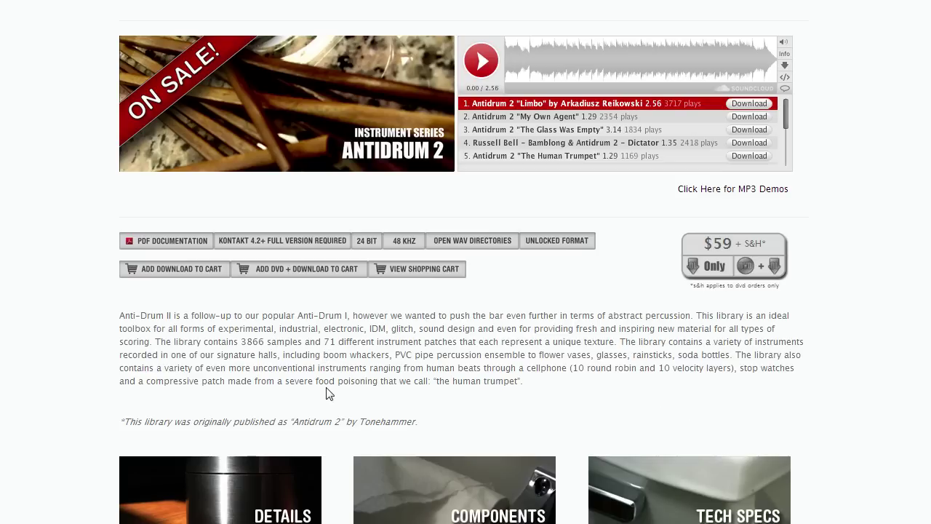
scroll(823, 380, "down", 4)
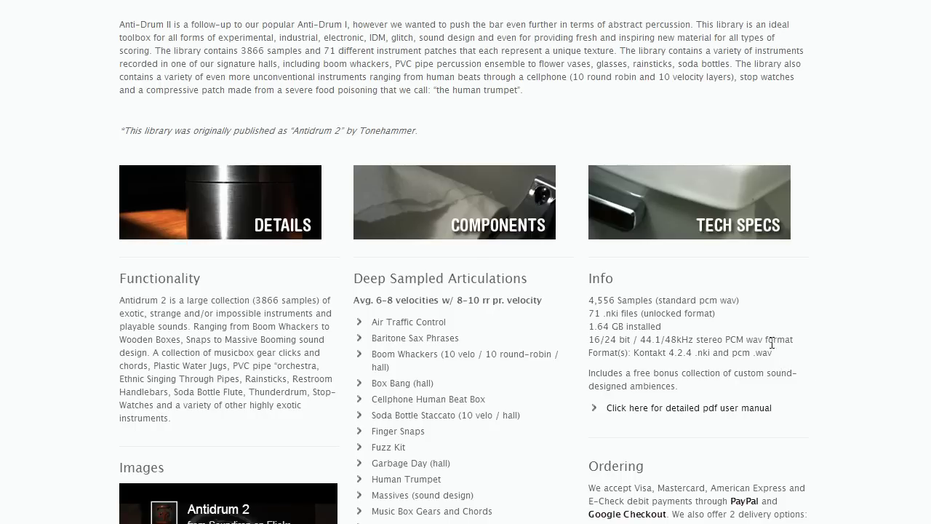
scroll(218, 298, "down", 3)
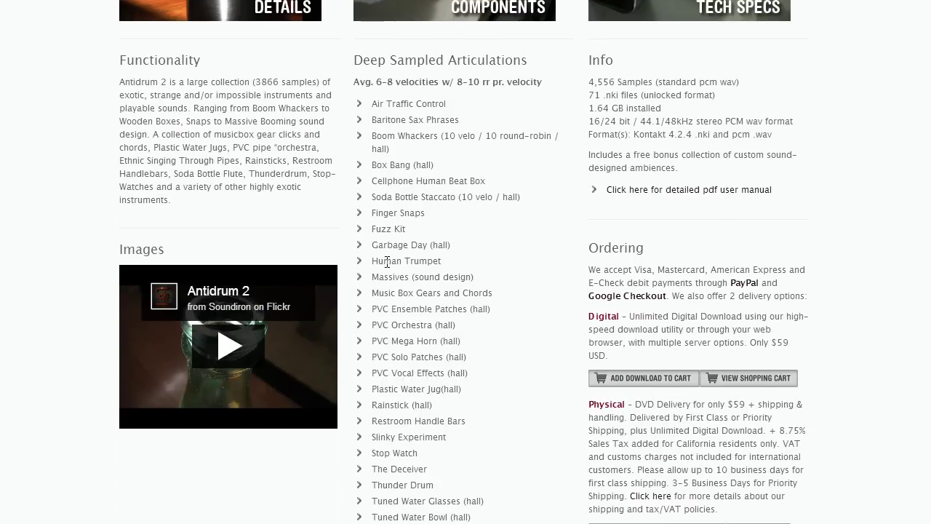
left_click_drag(356, 61, 443, 61)
scroll(548, 164, "up", 1)
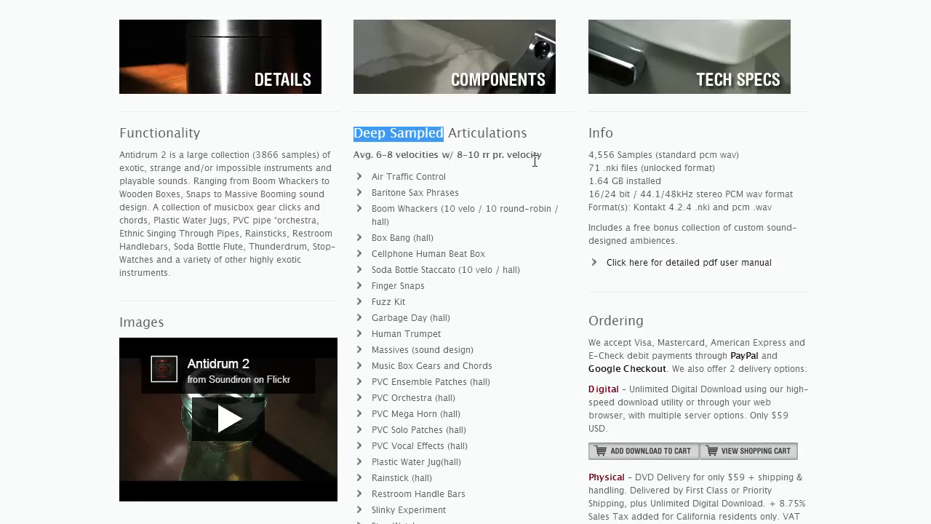
left_click(528, 214)
left_click(476, 172)
left_click_drag(441, 155, 554, 156)
key("ctrl+a")
left_click(445, 161)
left_click(555, 166)
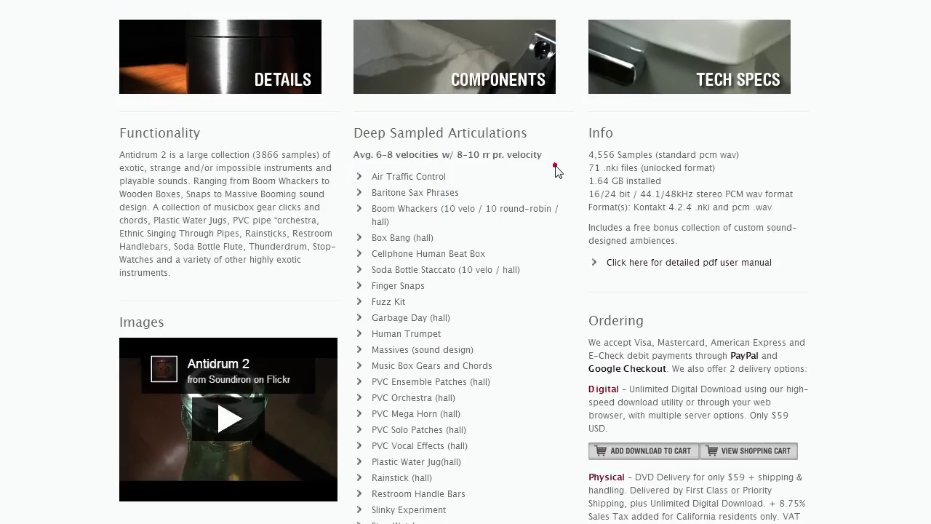
scroll(551, 179, "up", 1)
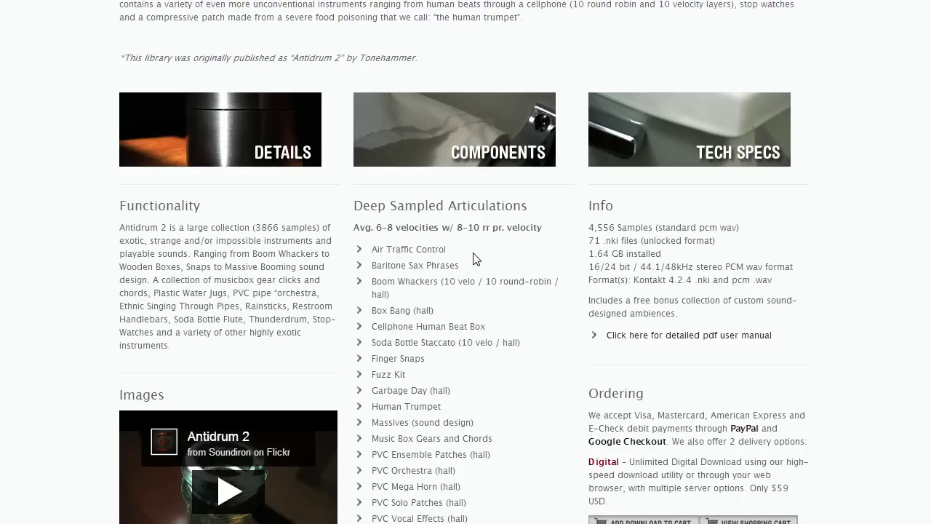
triple_click(595, 230)
left_click(604, 231)
scroll(867, 273, "down", 2)
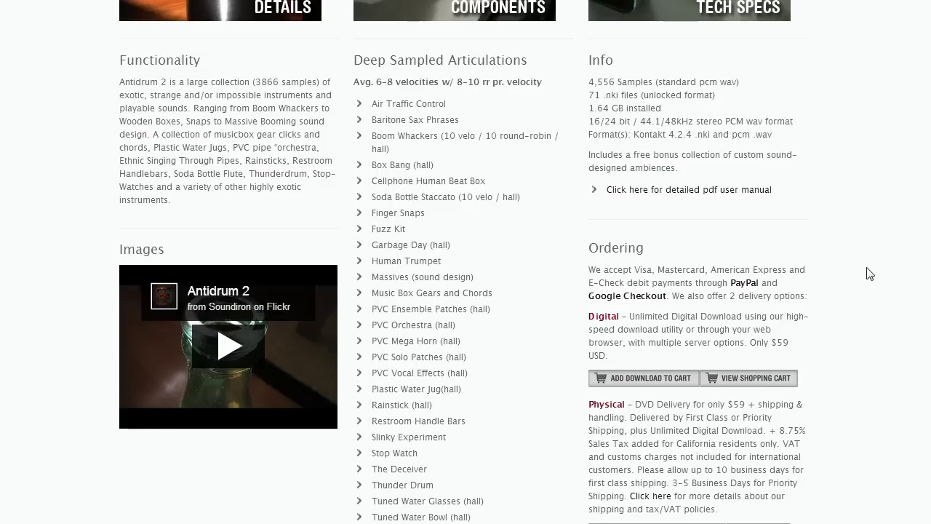
scroll(873, 275, "up", 1)
scroll(876, 280, "down", 1)
scroll(488, 258, "down", 2)
scroll(485, 255, "up", 2)
scroll(484, 255, "down", 1)
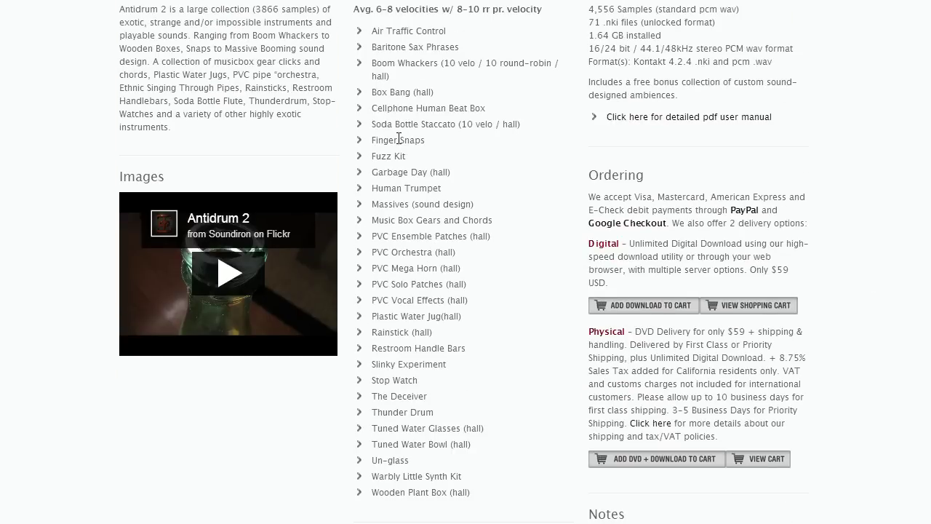
left_click_drag(368, 57, 428, 140)
left_click(448, 278)
left_click(460, 181)
left_click_drag(377, 125, 486, 125)
left_click(526, 173)
left_click_drag(371, 107, 484, 109)
left_click(505, 122)
left_click_drag(370, 93, 455, 107)
- Return to the top of the Antidrum 2 page and check the Kontakt 4.2+ Full Version requirement
scroll(408, 124, "up", 10)
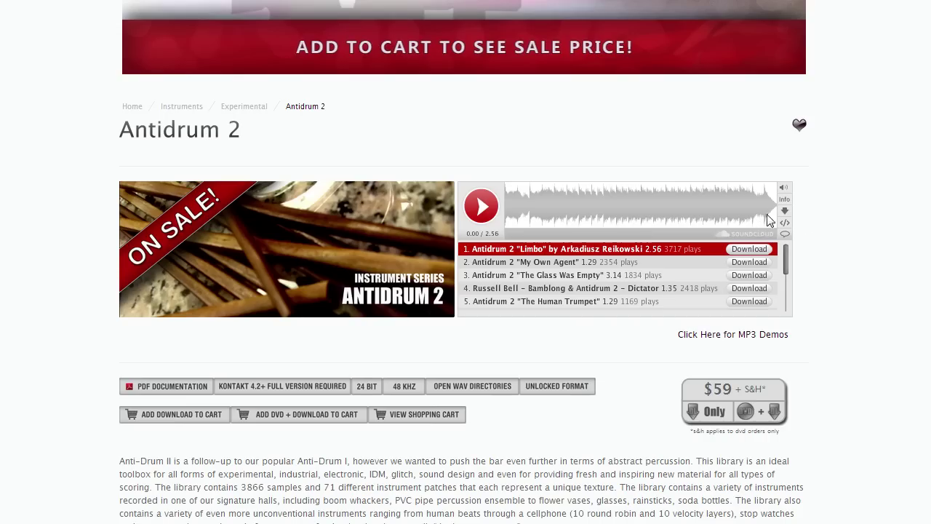
scroll(314, 191, "down", 4)
scroll(611, 227, "up", 2)
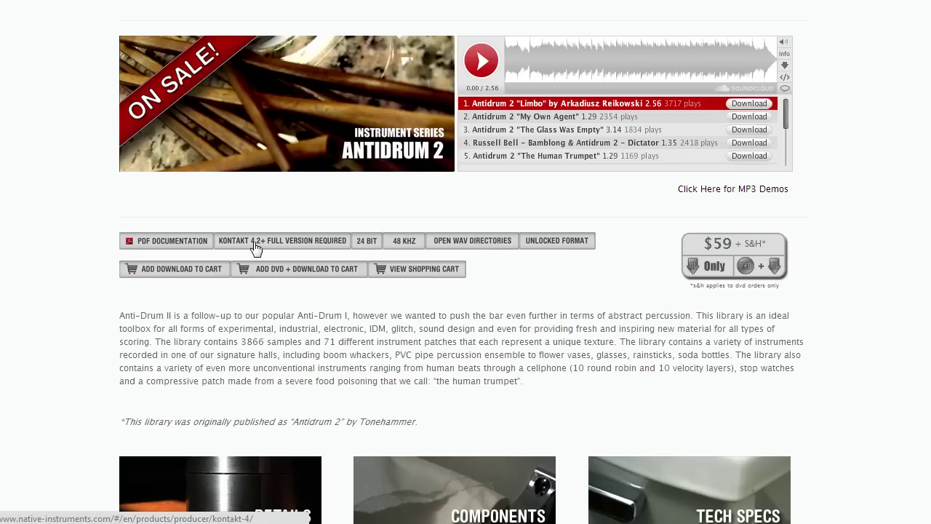
mouse_move(255, 248)
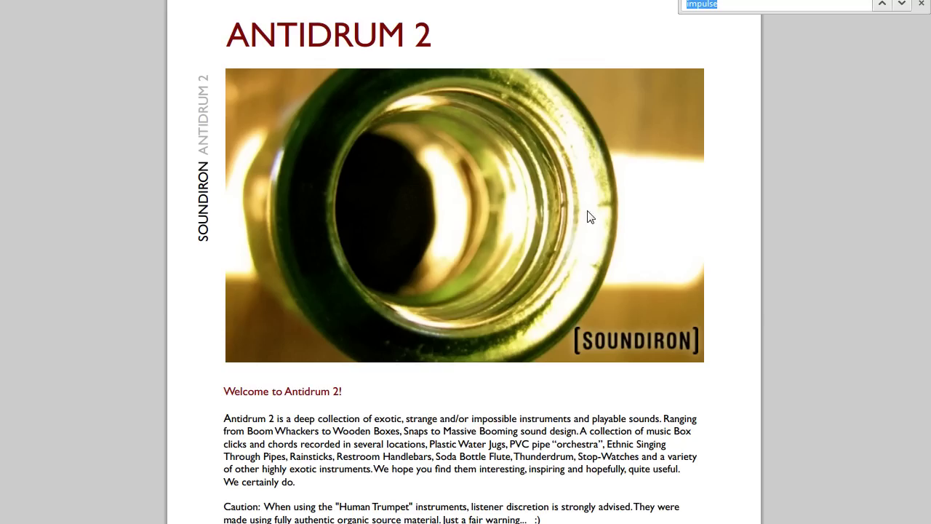
- Scroll the PDF manual to its Kontakt 4.2.4 System Requirements section
scroll(590, 217, "down", 20)
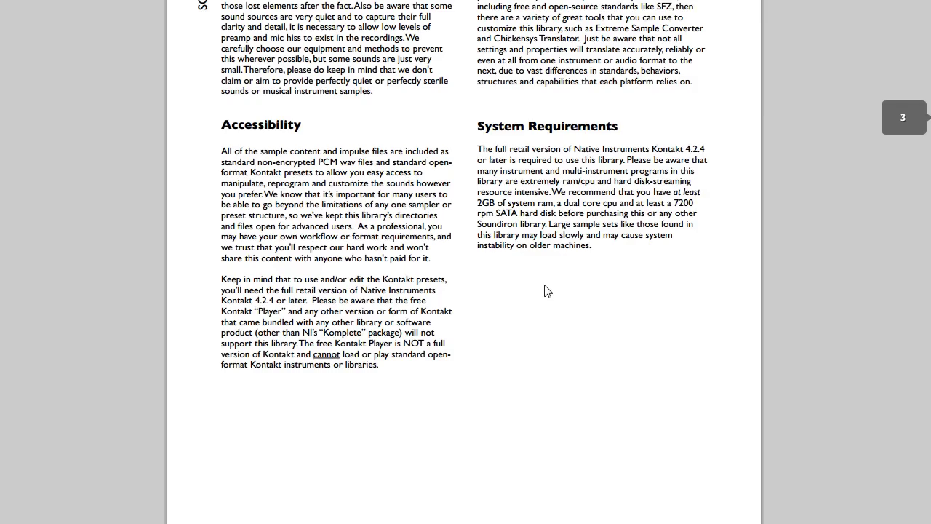
scroll(579, 289, "up", 20)
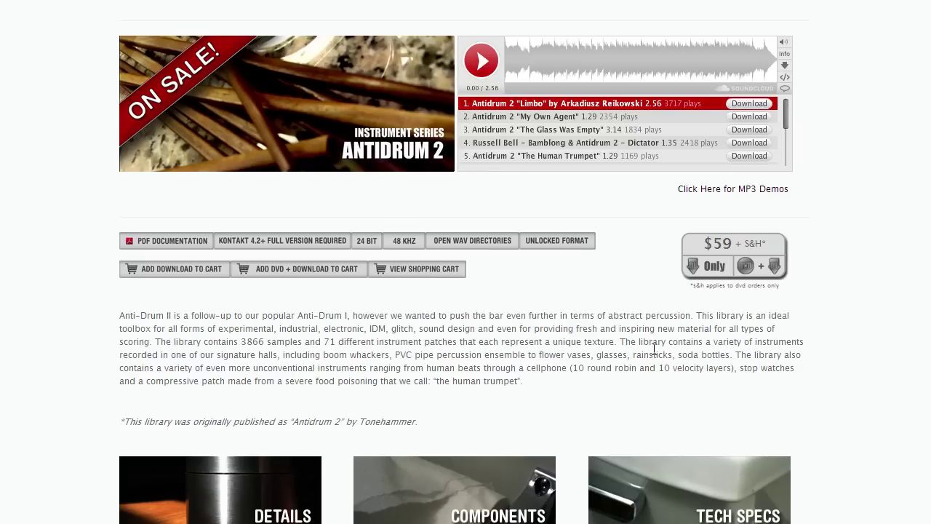
- Go from the Antidrum 2 page to the Experimental Collection bundle page via the breadcrumb
left_click(707, 241)
left_click(820, 254)
scroll(676, 333, "down", 3)
scroll(772, 333, "down", 4)
scroll(501, 243, "up", 9)
scroll(501, 243, "down", 1)
scroll(874, 275, "up", 1)
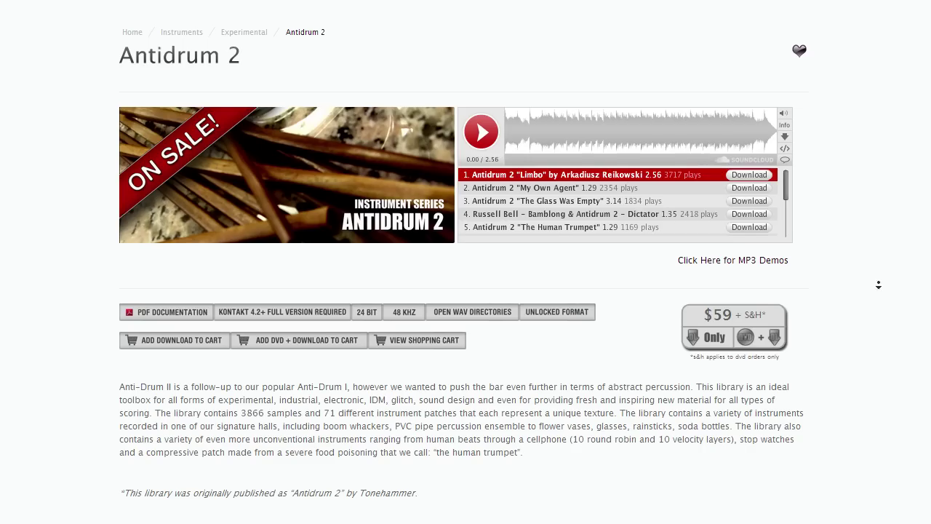
scroll(876, 280, "down", 1)
scroll(465, 262, "up", 1)
scroll(466, 262, "down", 1)
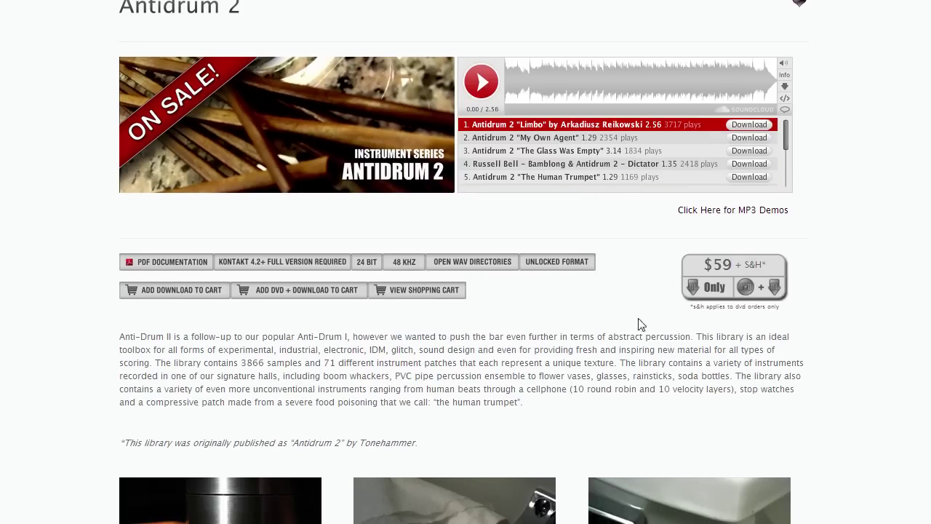
scroll(63, 179, "up", 1)
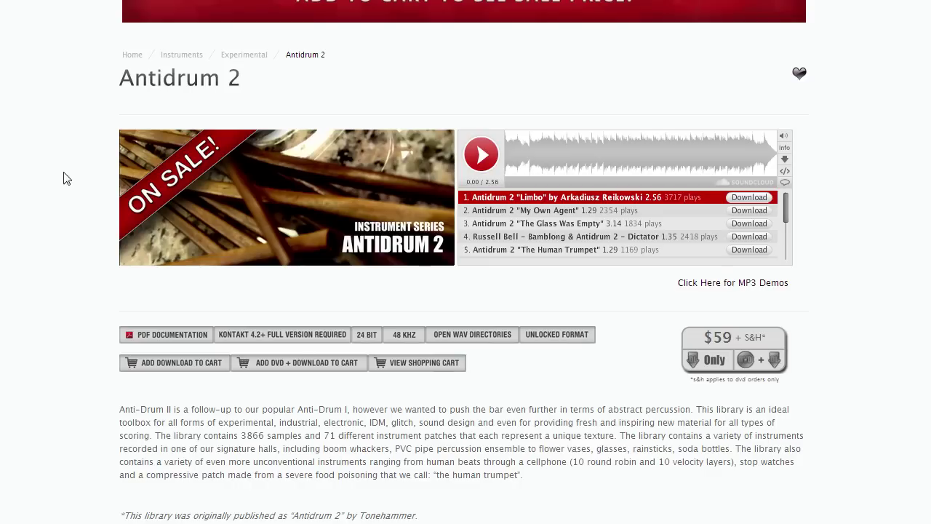
left_click(249, 55)
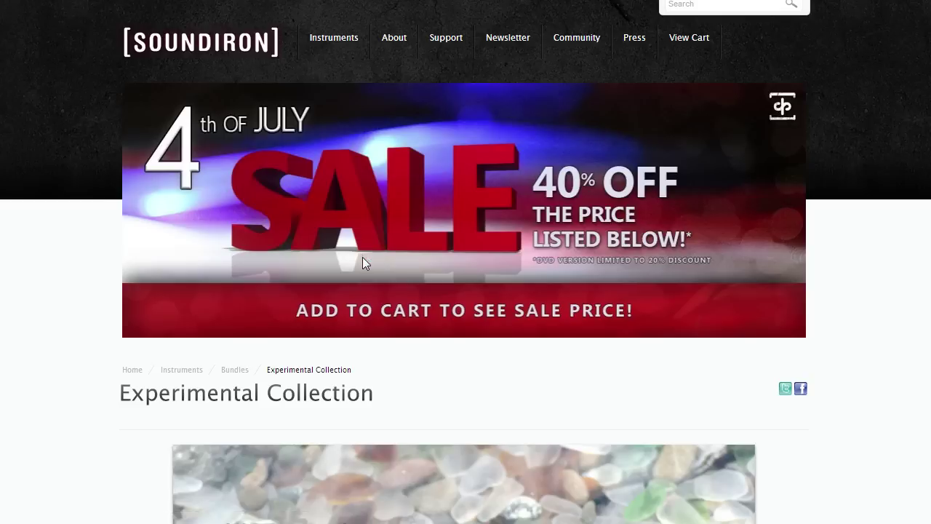
- Scroll through the Experimental Collection contents, then restore the Continuata installer window
scroll(363, 262, "down", 5)
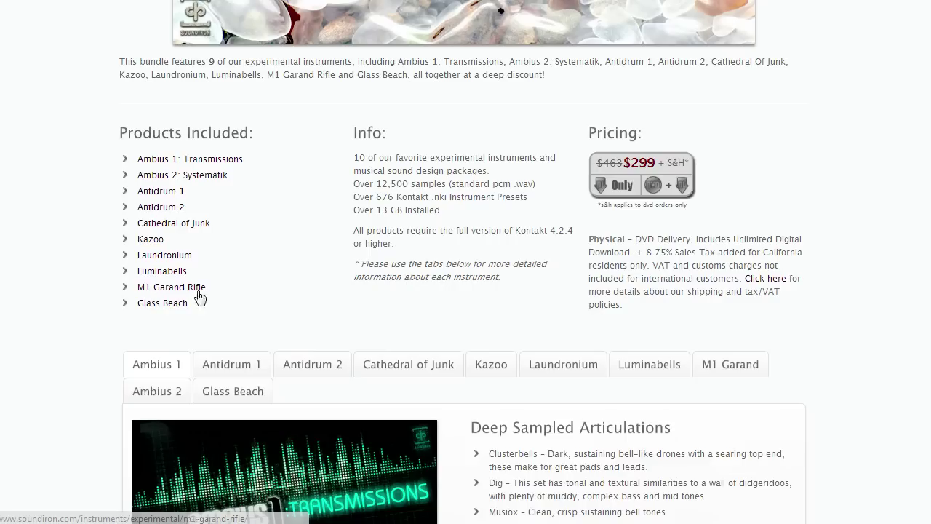
scroll(306, 266, "down", 1)
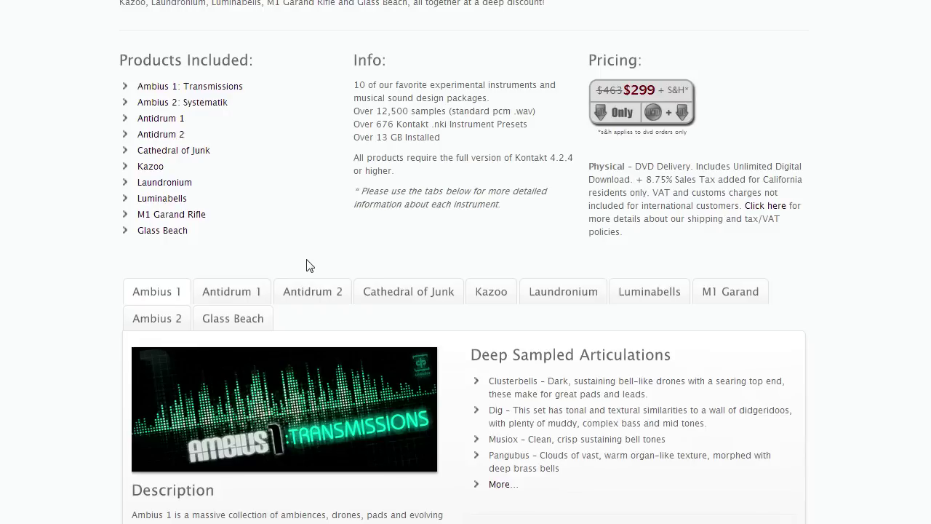
scroll(316, 267, "up", 3)
scroll(500, 268, "down", 1)
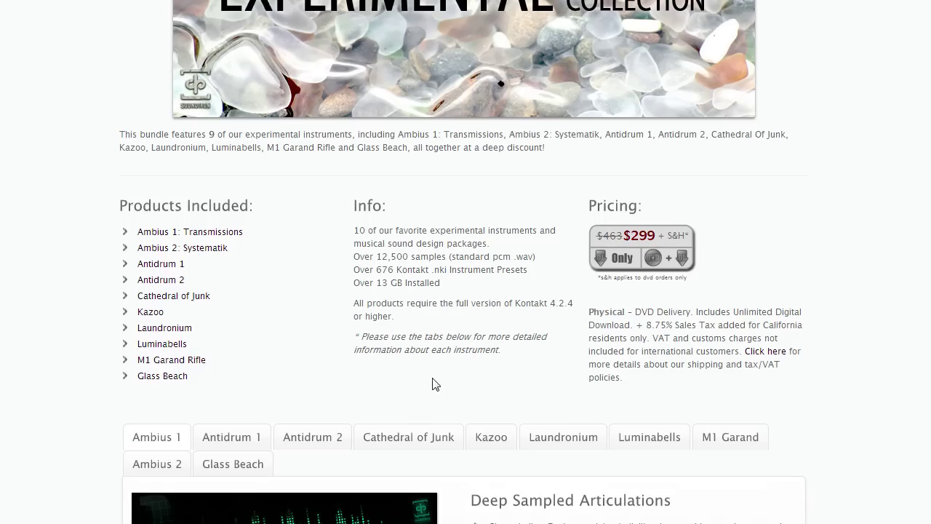
scroll(397, 369, "up", 1)
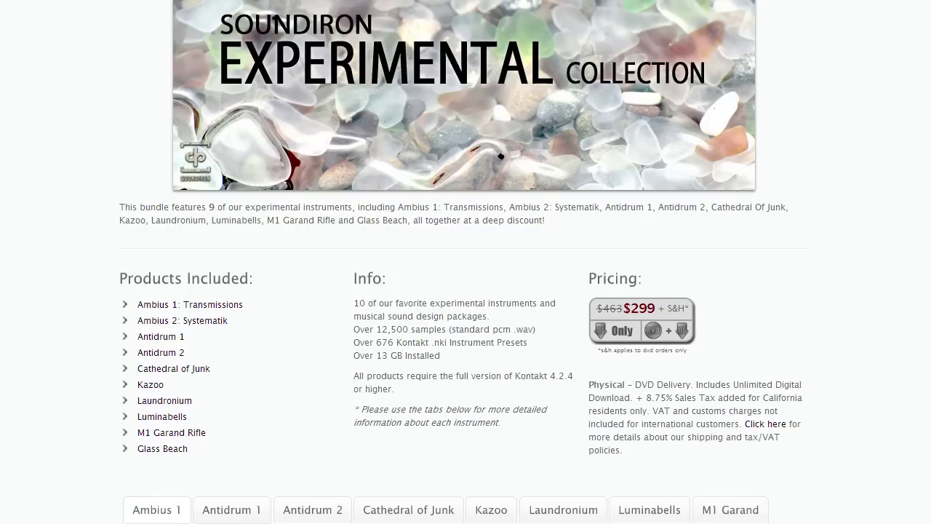
left_click(165, 513)
- Move the installer aside and navigate from the Antidrum 2 RAR archive to the soundiron_antidrum_2 folder
left_click_drag(462, 42, 445, 21)
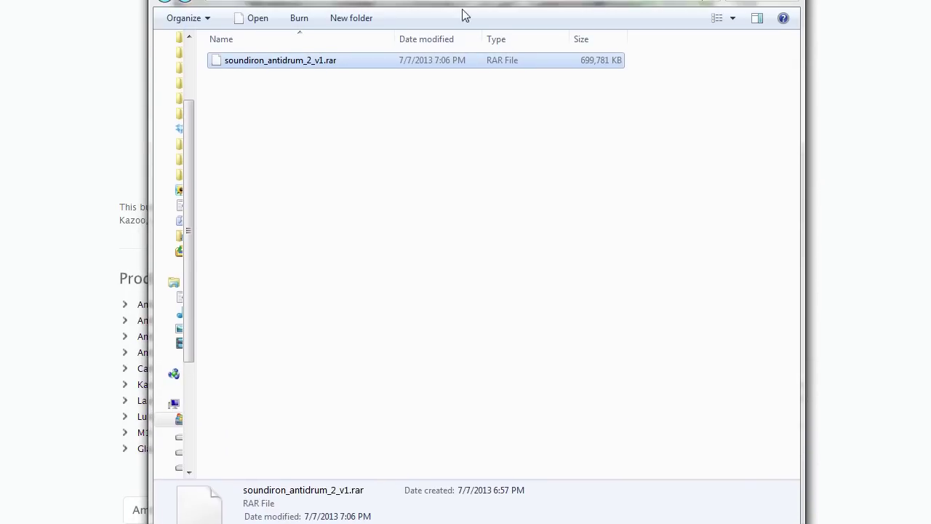
left_click(246, 92)
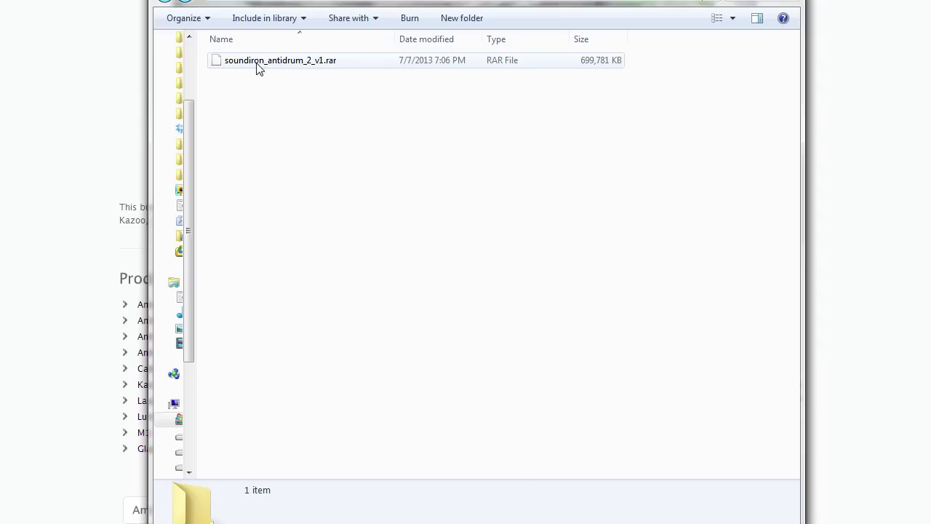
left_click(259, 64)
left_click(165, 1)
key("Return")
key("BackSpace")
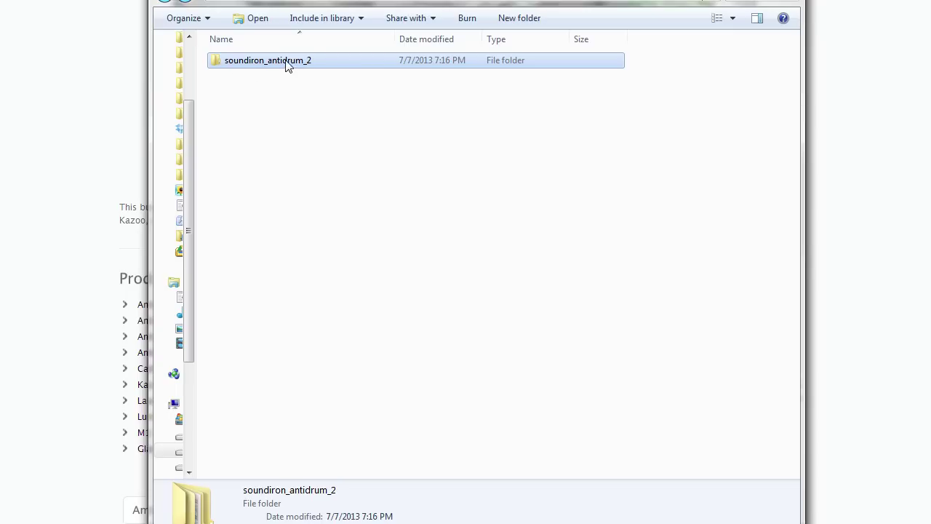
- Browse the soundiron_antidrum_2 library's Instruments and Impulses folders, returning to the library folder each time
double_click(269, 60)
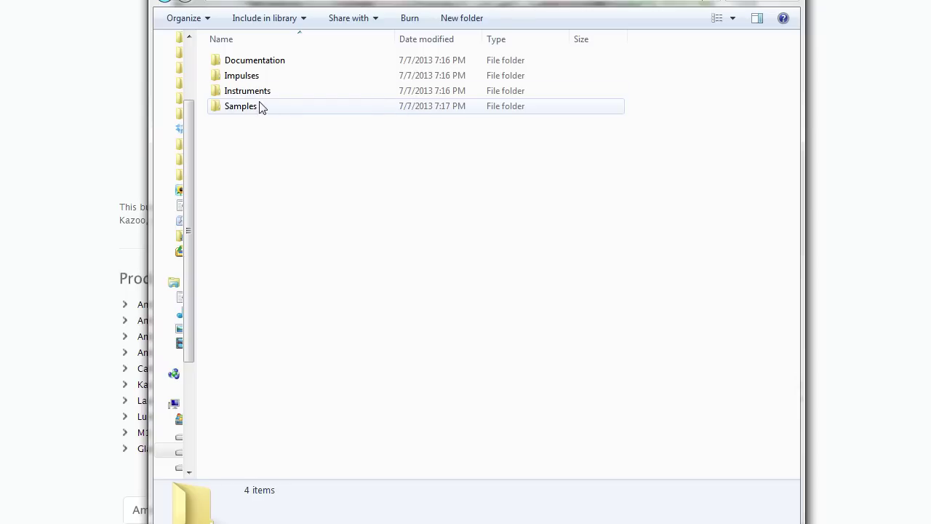
key("BackSpace")
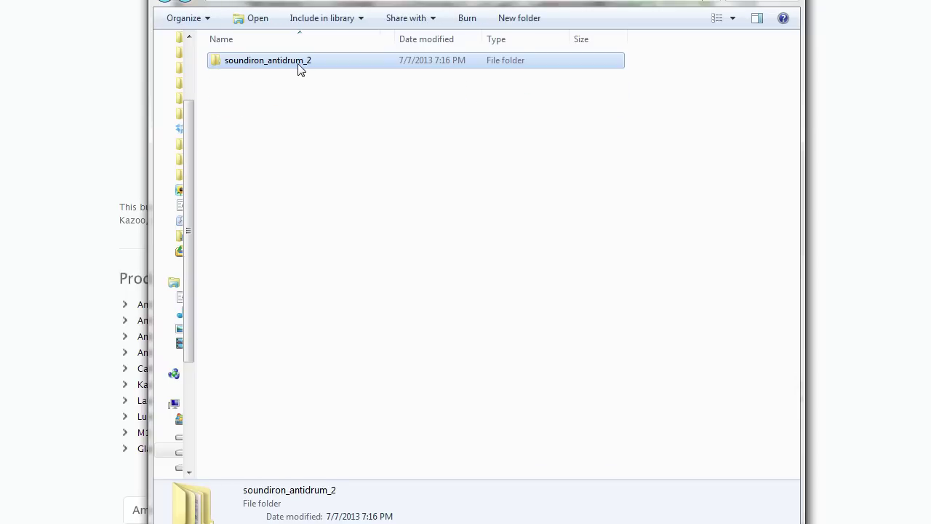
double_click(300, 64)
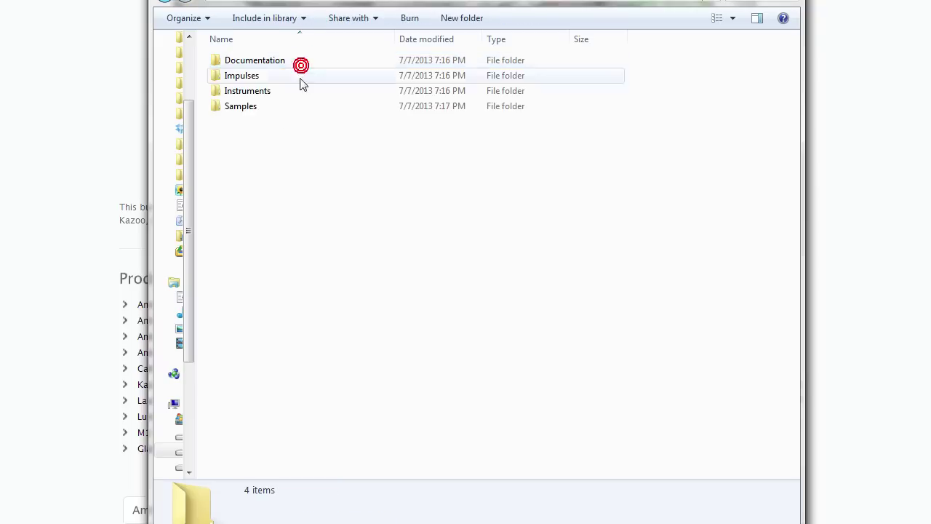
left_click(268, 95)
double_click(267, 95)
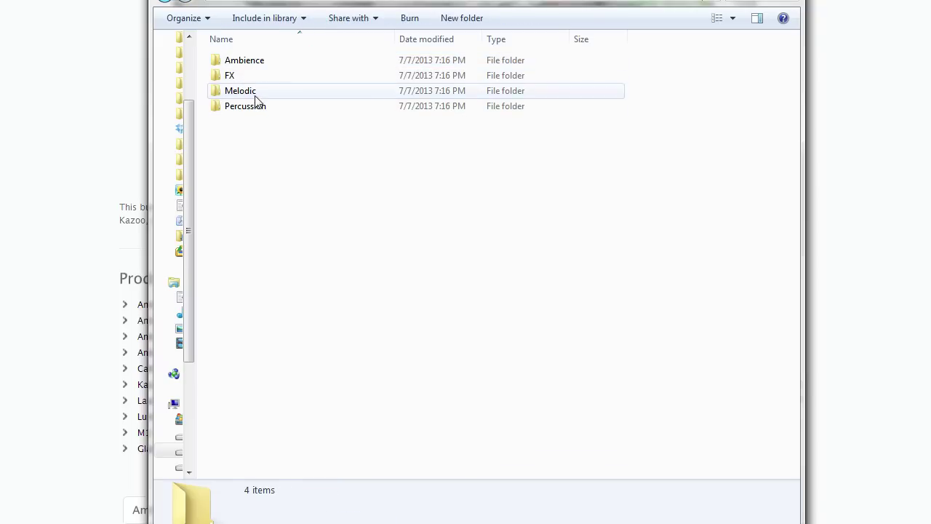
key("BackSpace")
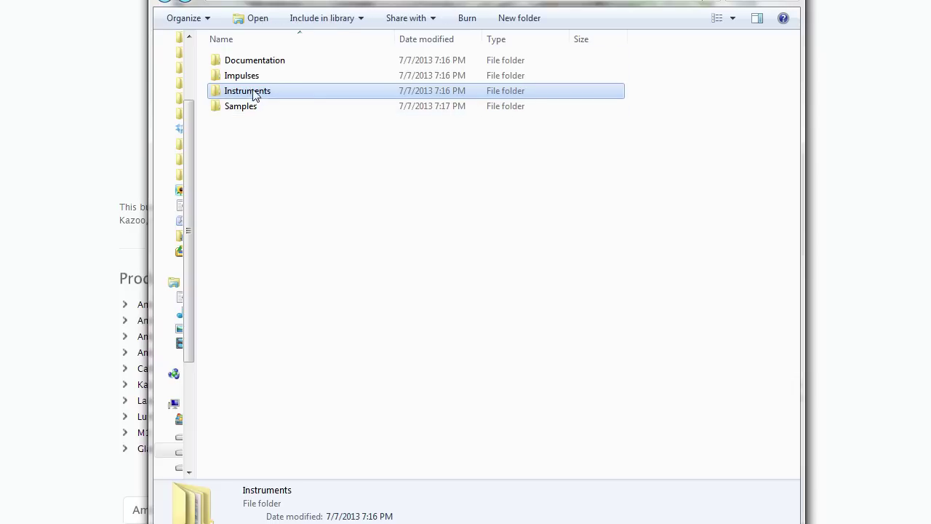
double_click(244, 75)
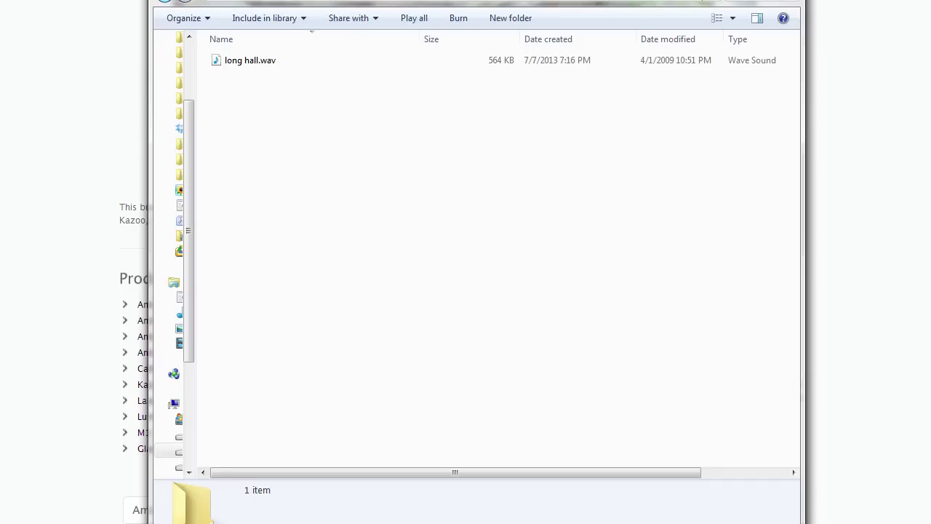
key("BackSpace")
mouse_move(266, 108)
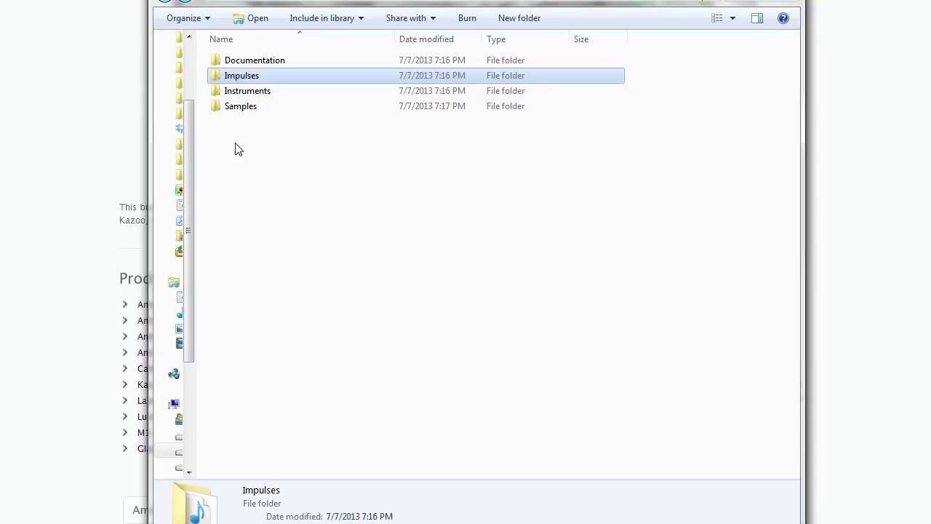
- Preview the Documentation folder's Images, then go back to the library folder
double_click(253, 62)
double_click(235, 62)
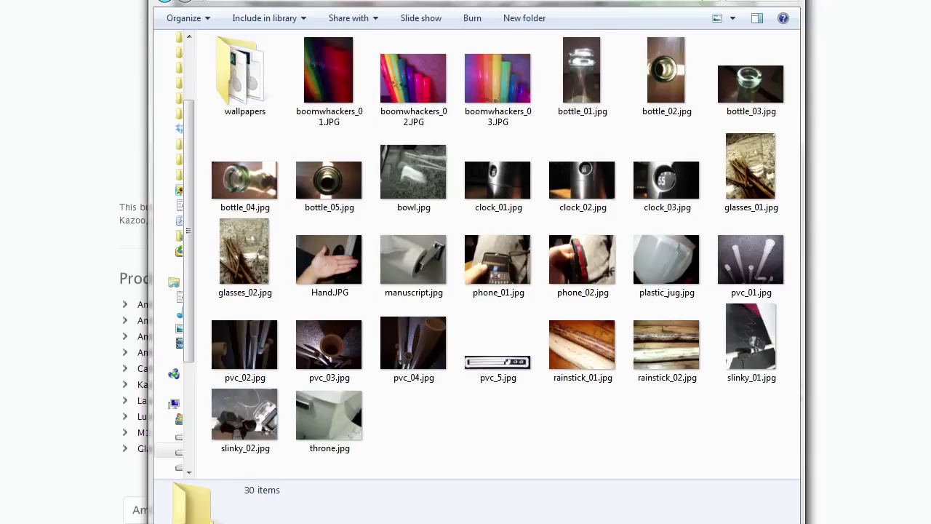
key("alt+Left")
key("alt+Left")
- Play finger-snap samples such as fingersnap_close_09_08.wav from Samples › finger snaps
double_click(225, 104)
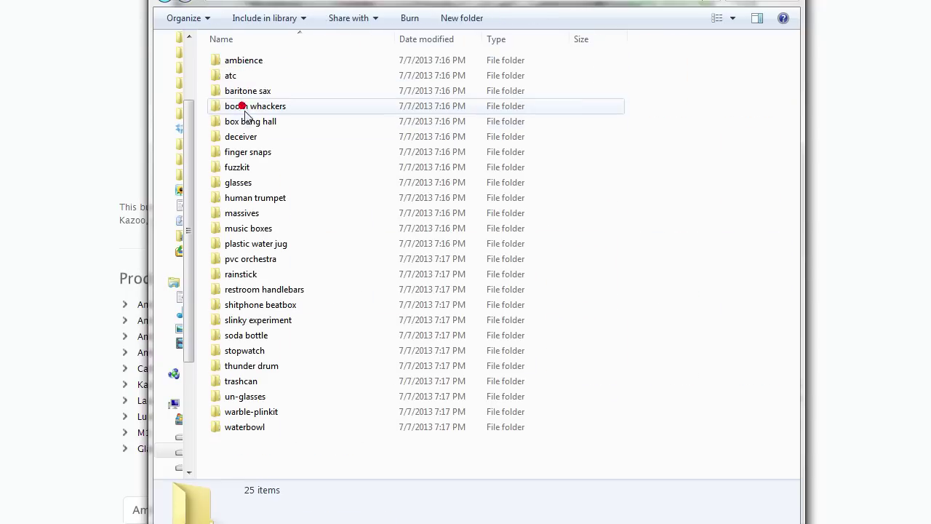
double_click(260, 150)
left_click(260, 151)
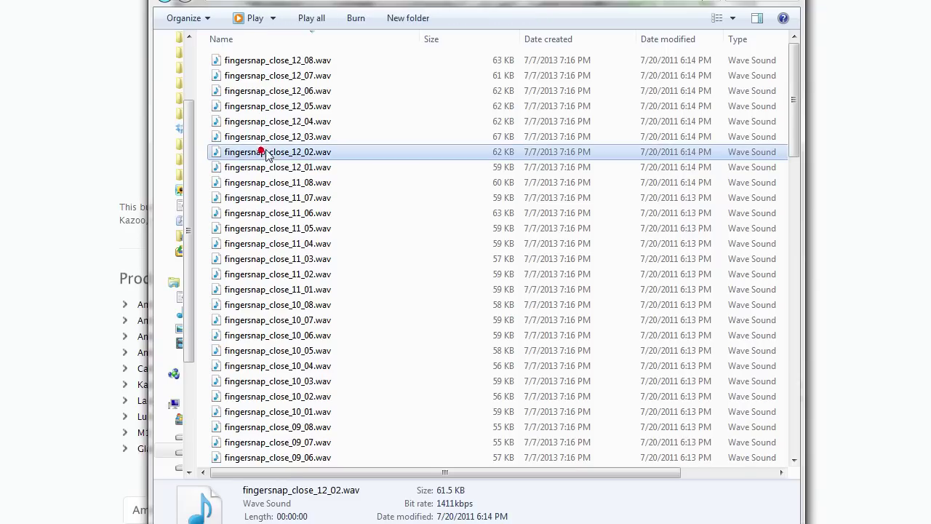
scroll(422, 214, "down", 3)
scroll(430, 222, "up", 3)
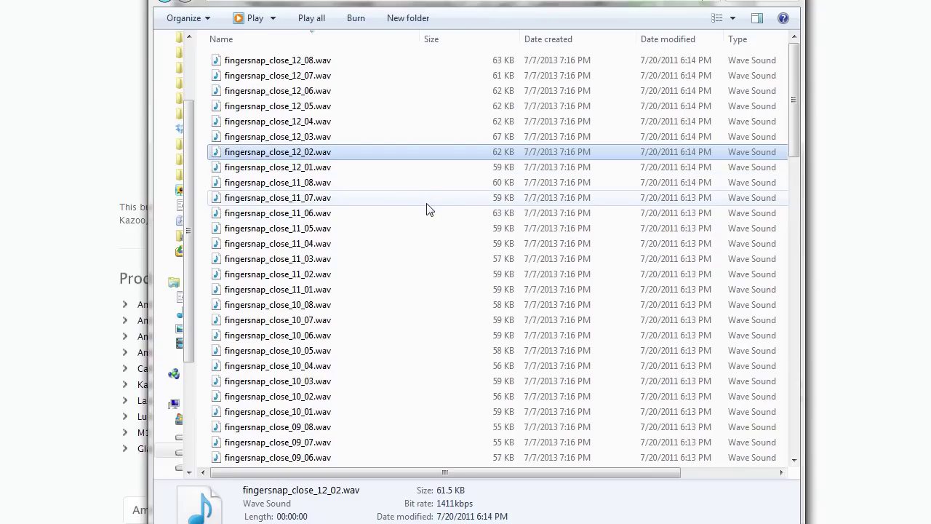
scroll(425, 208, "down", 5)
left_click(284, 168)
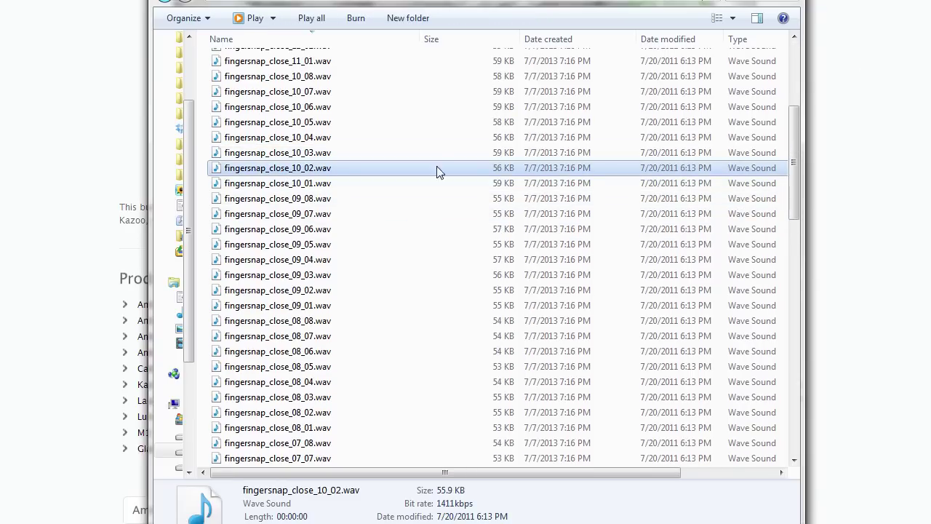
left_click(250, 199)
double_click(250, 198)
left_click(511, 415)
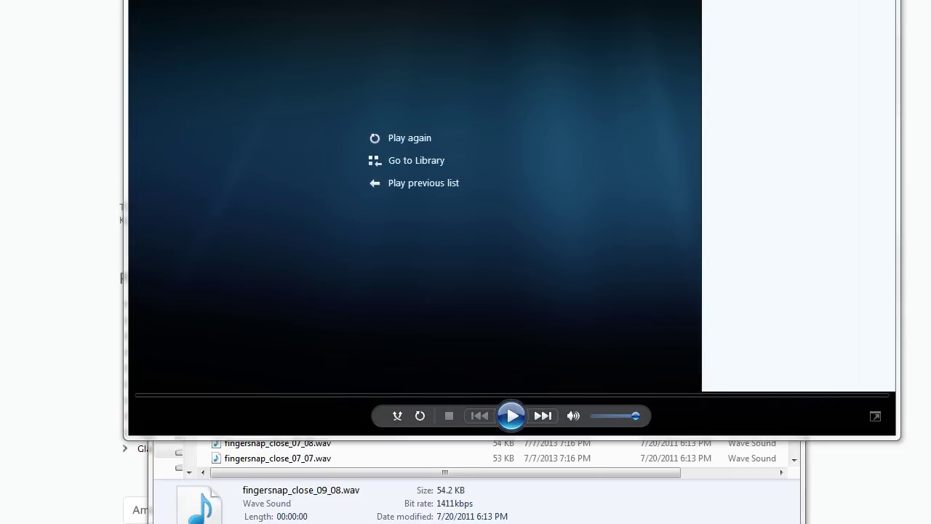
key("alt+F4")
scroll(432, 244, "up", 5)
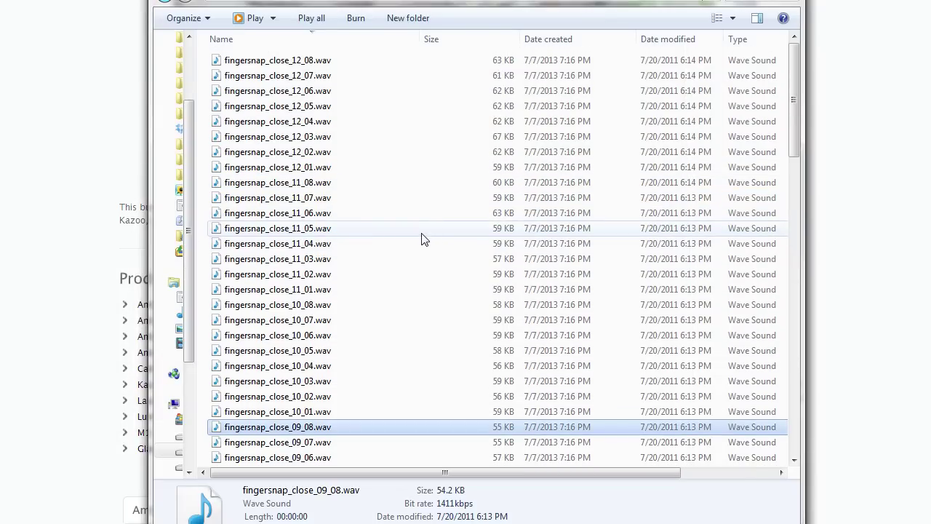
left_click(420, 216)
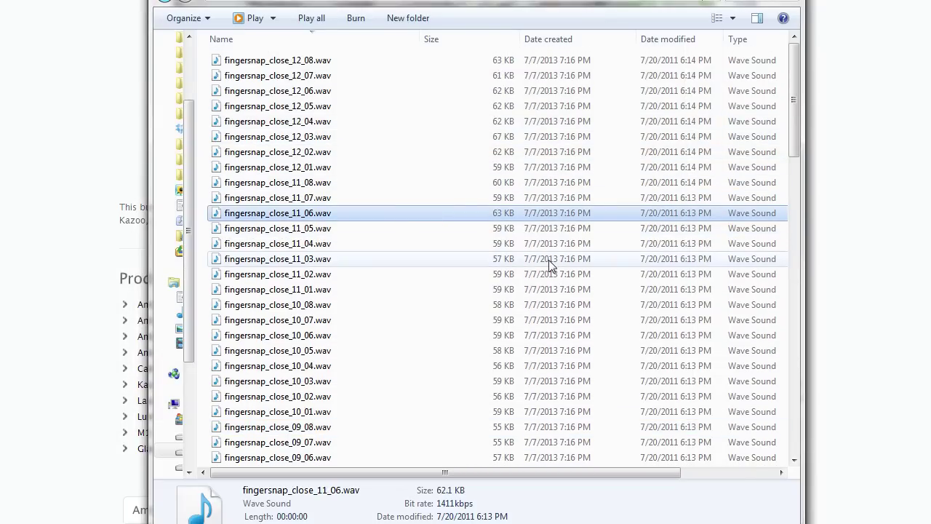
- Play ATC_10_04.wav from the atc sample folder, then return to the Samples folder
left_click(174, 3)
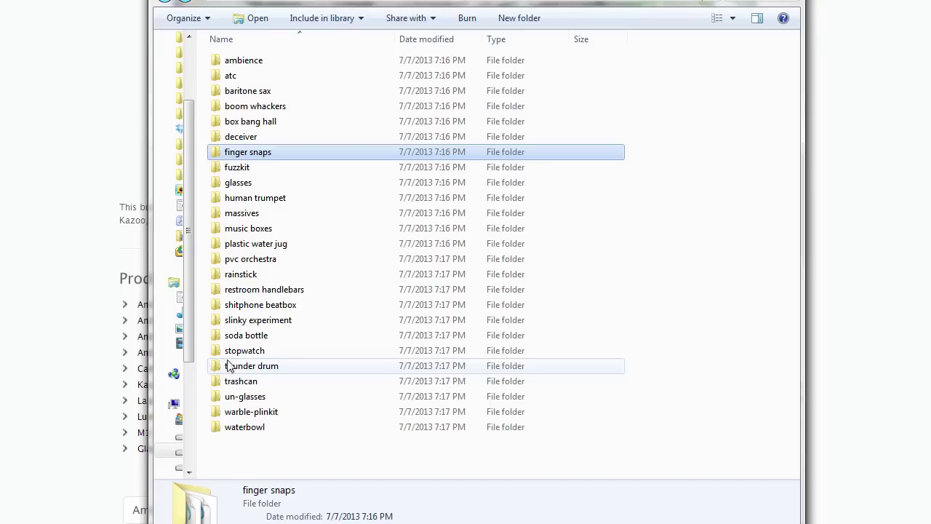
double_click(255, 75)
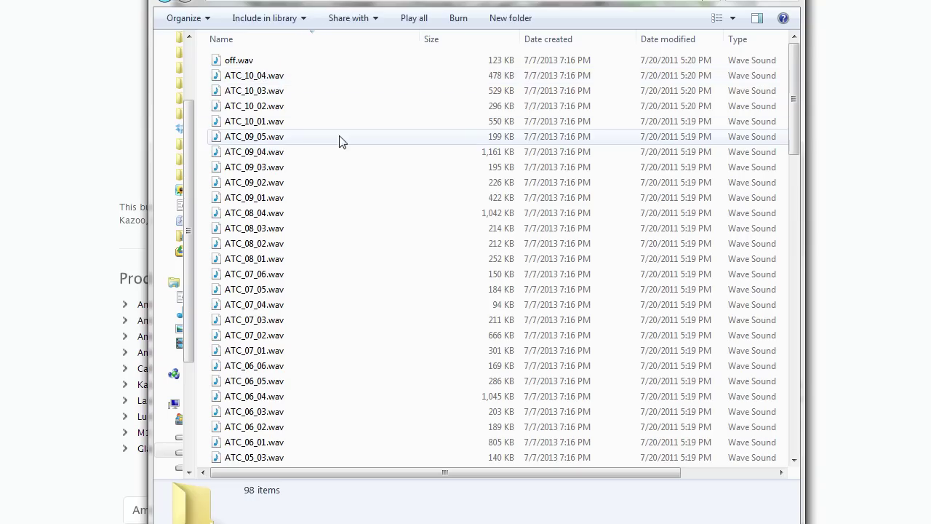
double_click(234, 76)
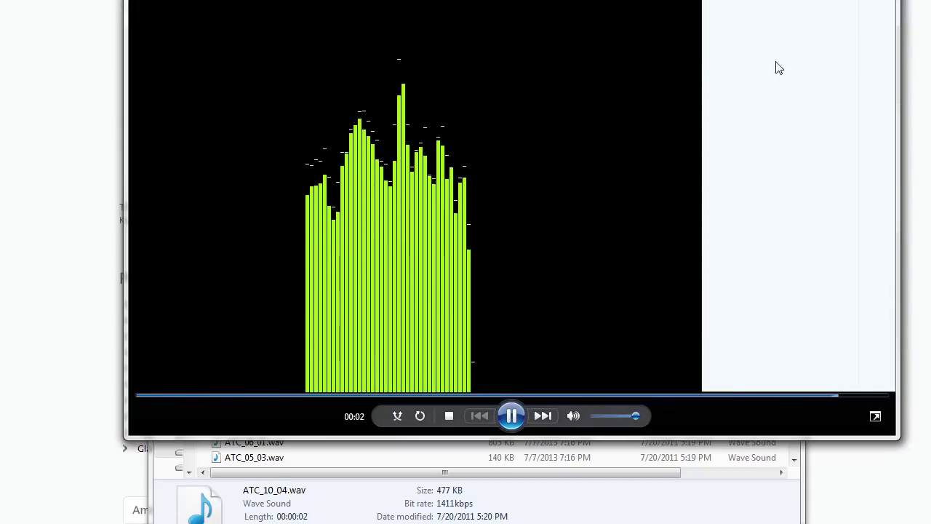
key("alt+F4")
scroll(480, 291, "down", 20)
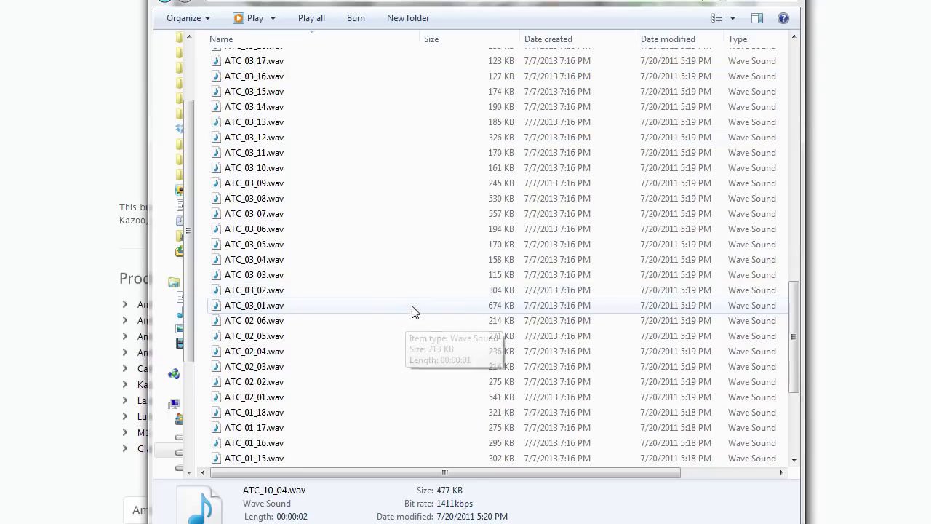
scroll(395, 336, "up", 5)
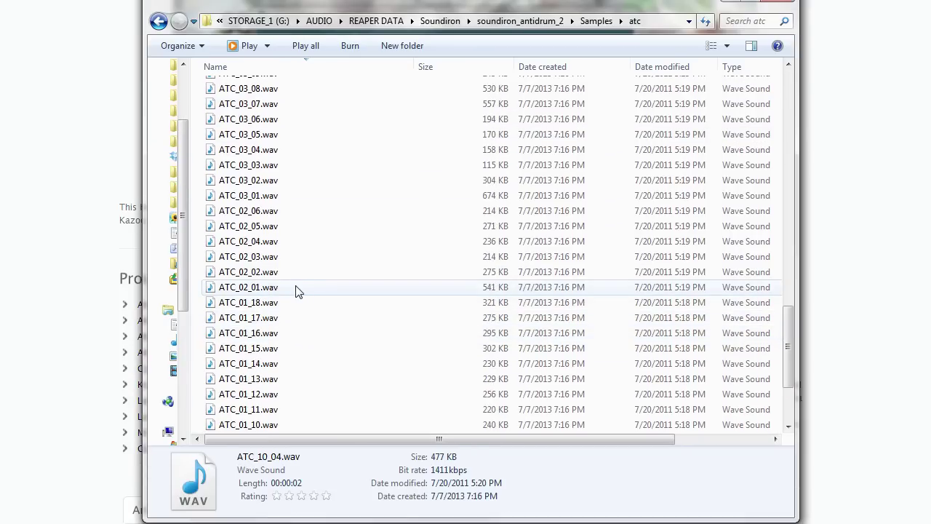
scroll(327, 298, "up", 10)
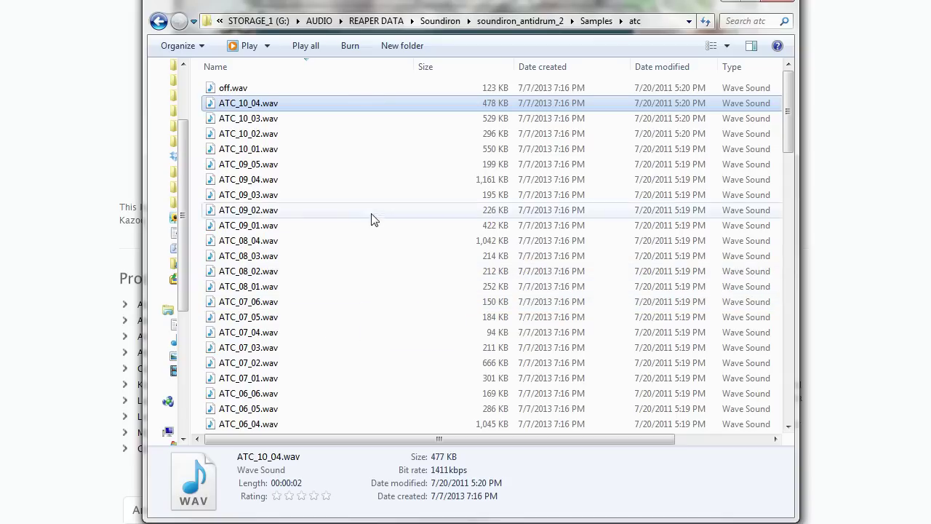
left_click(160, 25)
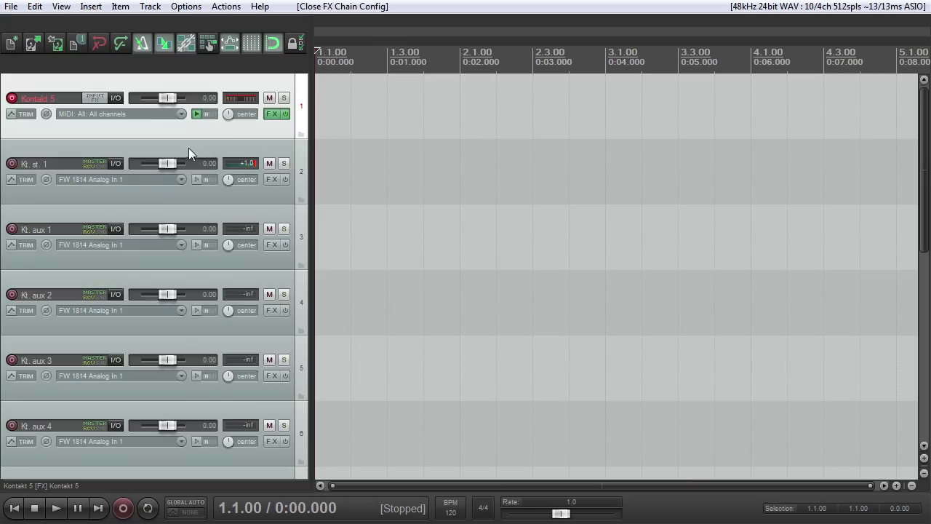
- Select the Kontakt 5 track and bring up its Kontakt plugin window with Antidrum 2 loaded
left_click(254, 164)
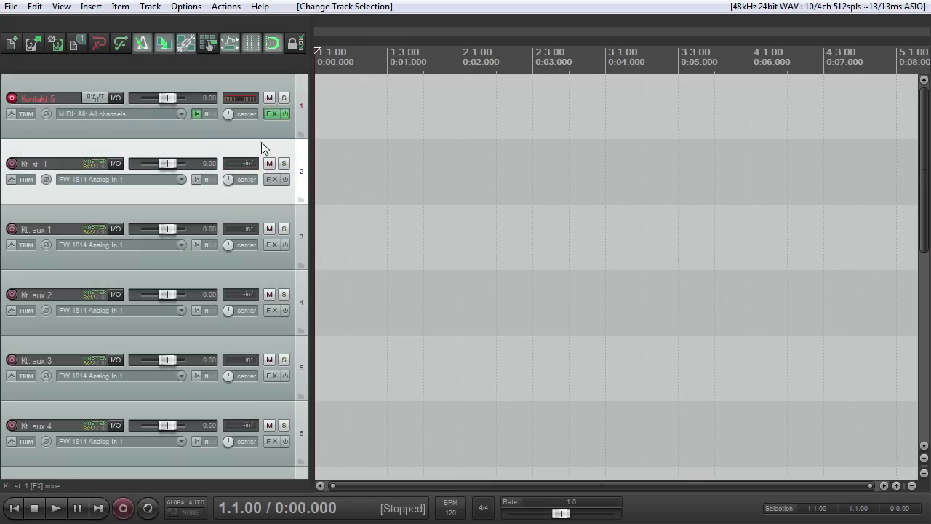
left_click(206, 131)
left_click(269, 113)
left_click_drag(364, 197, 367, 197)
- Switch Kontakt's browser from the Libraries list back to the Files view
left_click(170, 166)
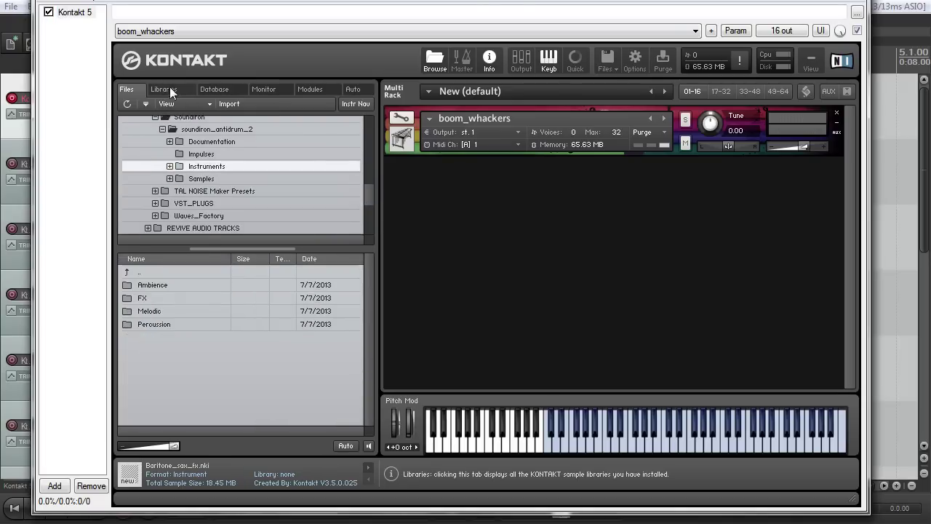
left_click(164, 89)
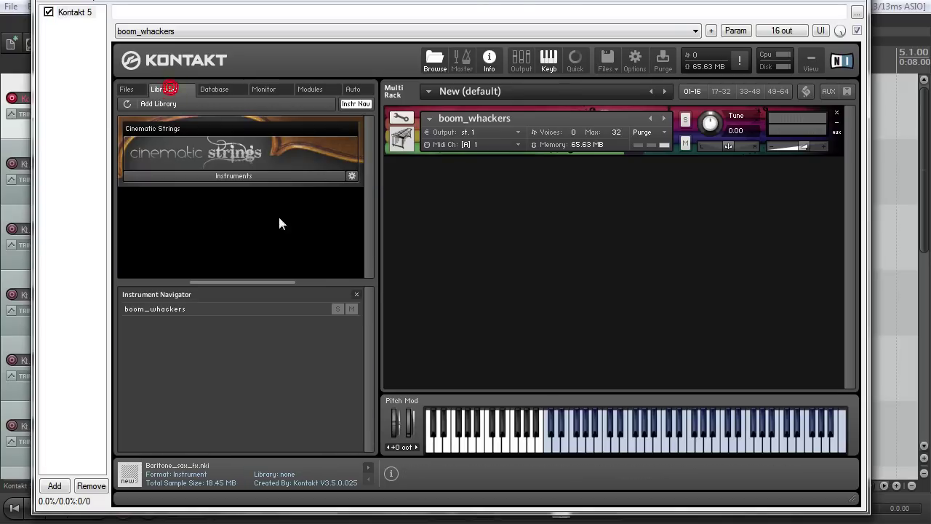
left_click(131, 88)
- Expand soundiron_antidrum_2 and its Instruments folder to list Ambience, FX, Melodic and Percussion
scroll(220, 151, "up", 3)
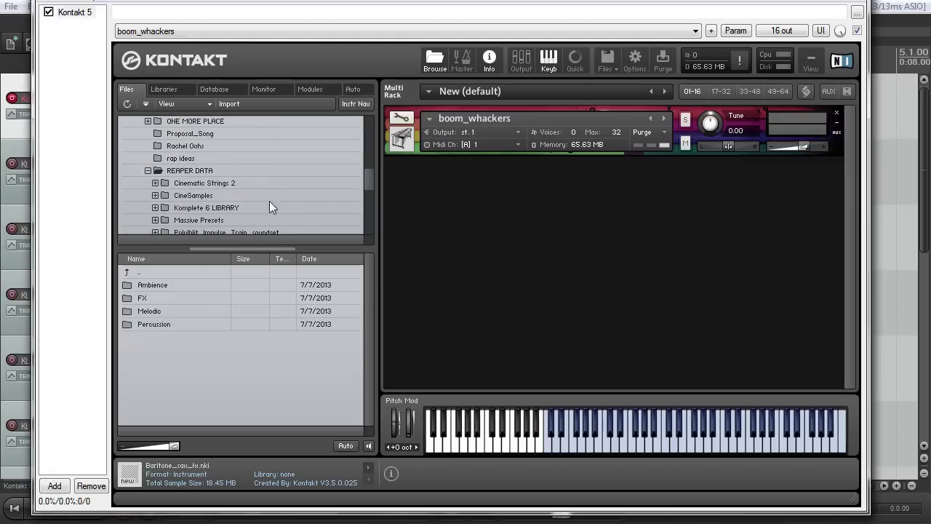
scroll(186, 179, "down", 5)
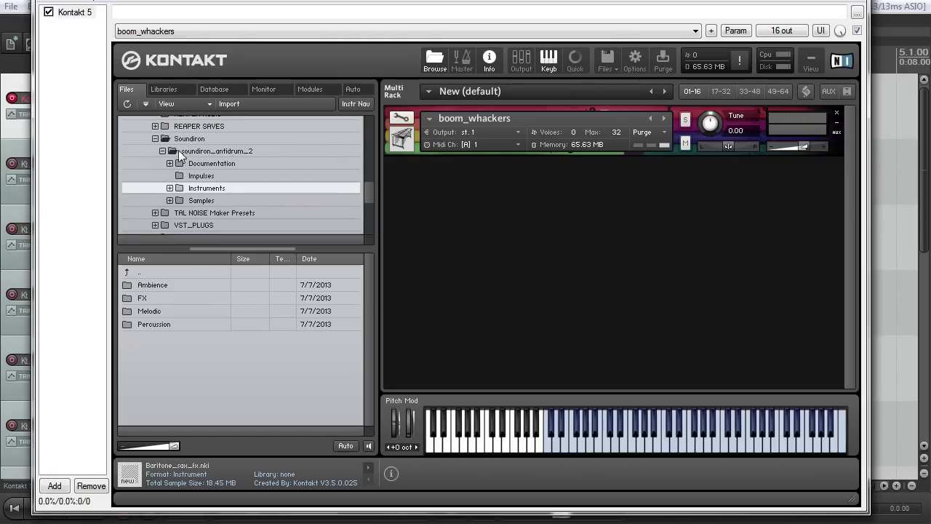
scroll(170, 155, "down", 2)
scroll(178, 131, "up", 1)
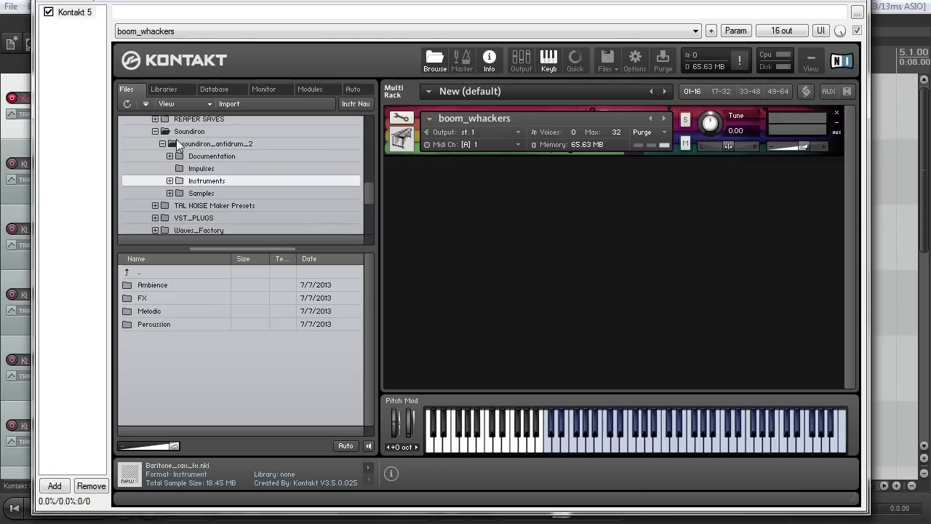
left_click(183, 143)
double_click(178, 143)
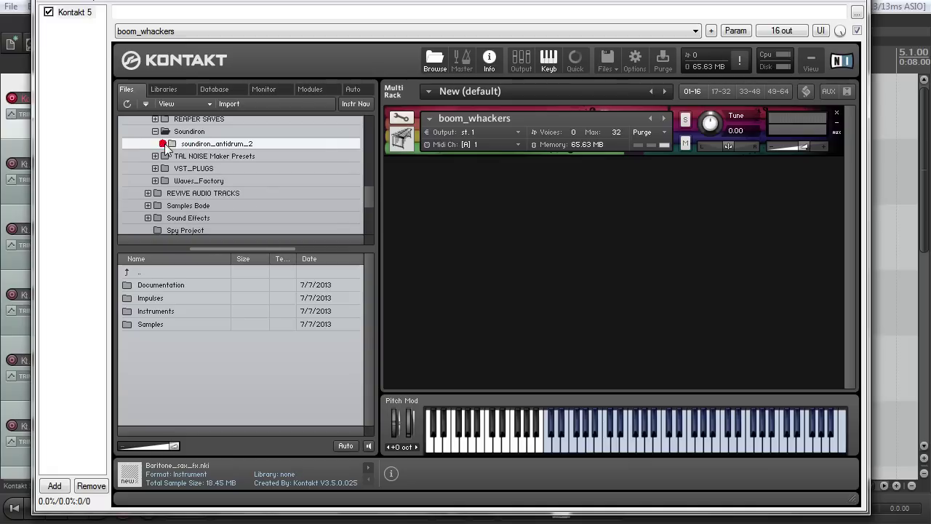
left_click(163, 144)
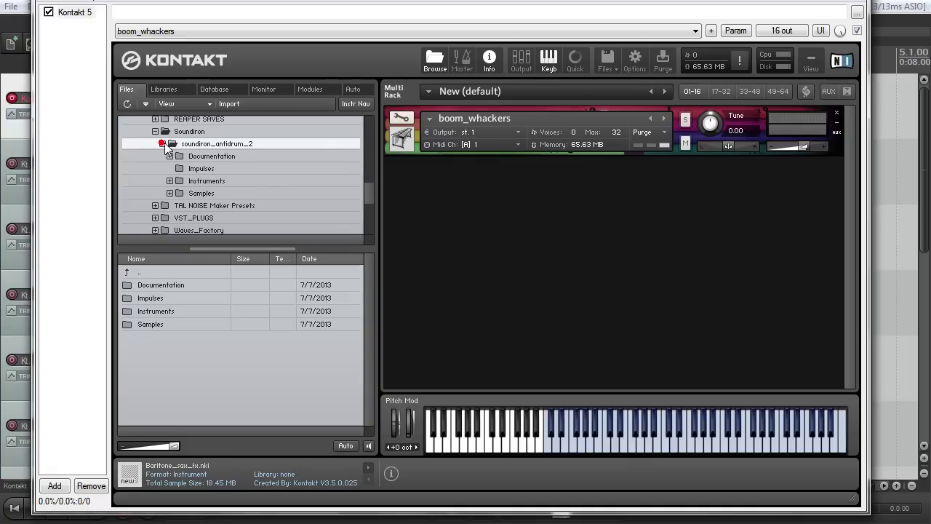
left_click(203, 181)
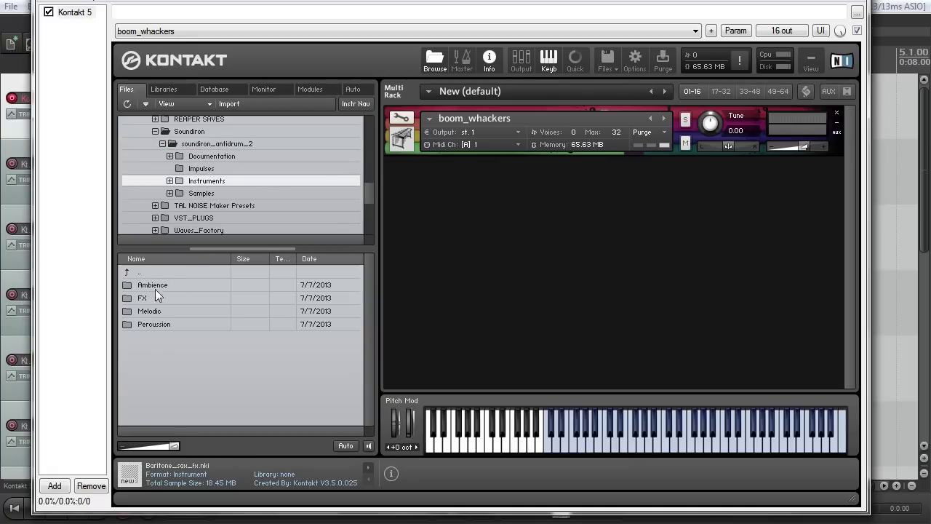
left_click(169, 181)
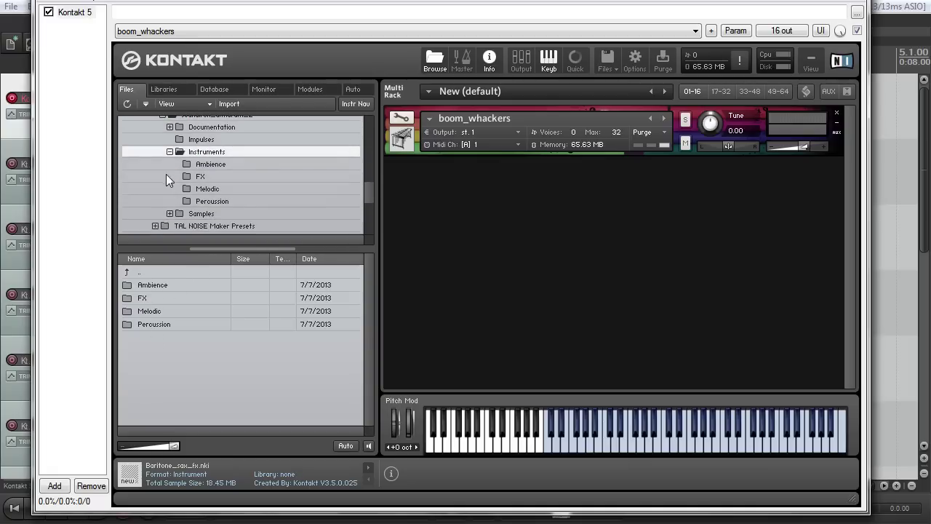
scroll(175, 171, "down", 2)
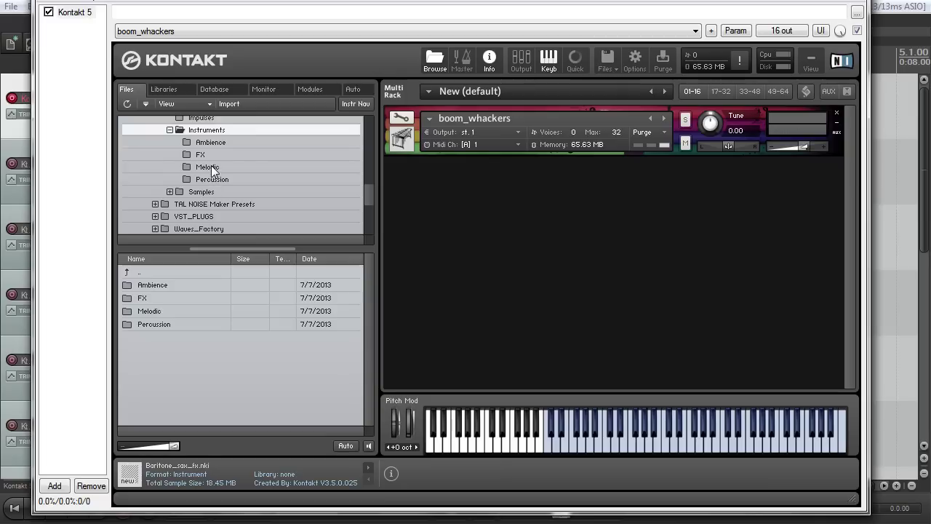
- From the Melodic folder, load Baritone_sax_fx into the rack slot, then Baritone_sax_phrases
left_click(211, 167)
left_click_drag(178, 286, 507, 126)
left_click(542, 296)
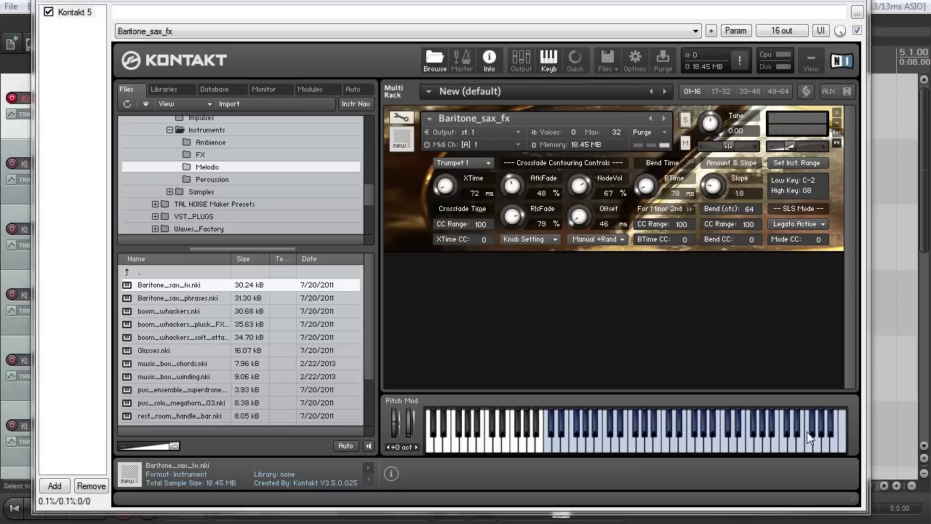
left_click(195, 299)
left_click_drag(194, 304, 523, 135)
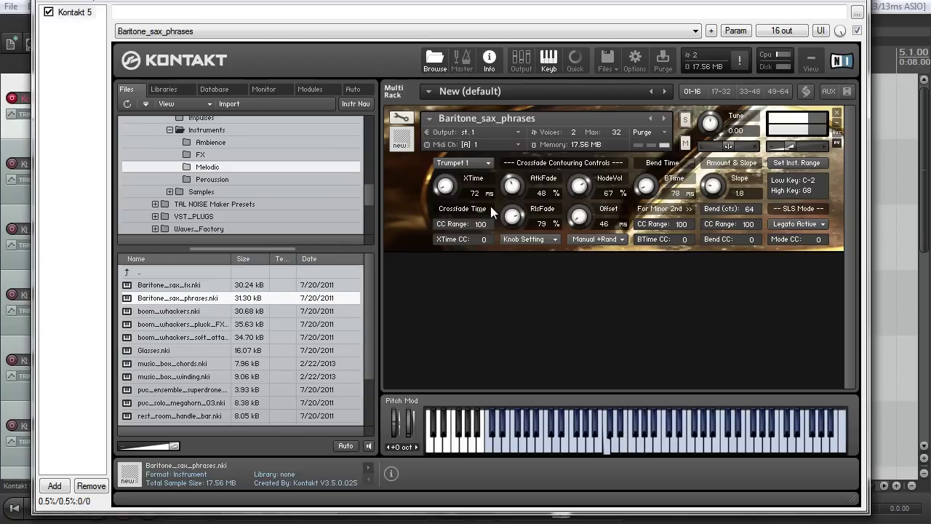
- Load boom_whackers.nki into the rack in place of Baritone_sax_phrases
left_click(195, 305)
scroll(195, 335, "down", 3)
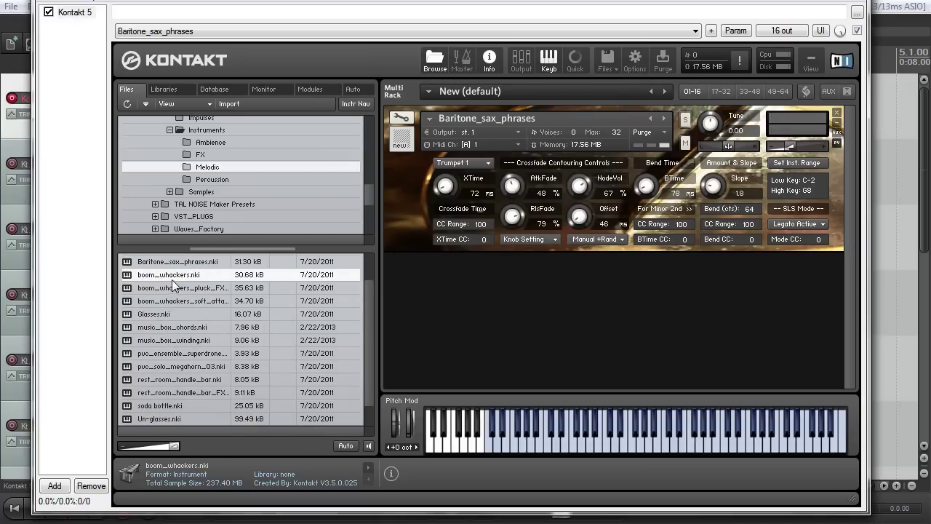
left_click_drag(172, 283, 468, 132)
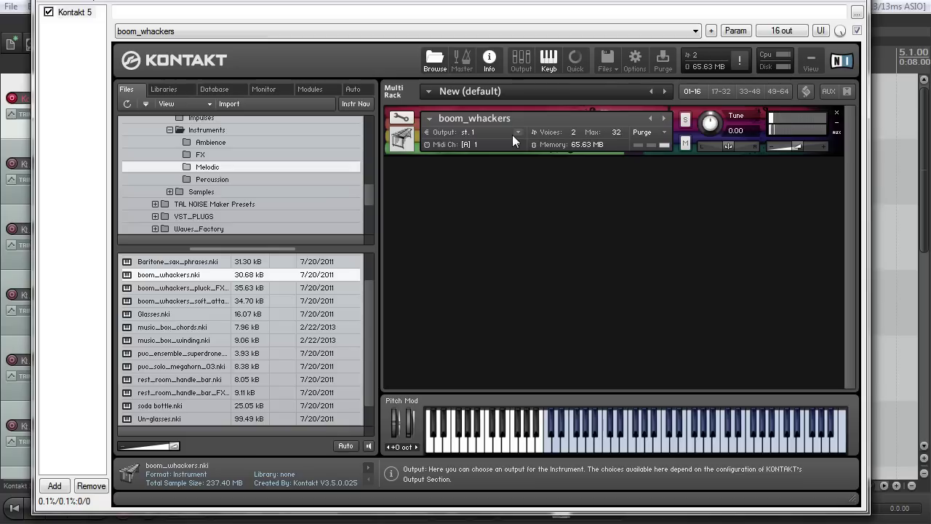
left_click(404, 122)
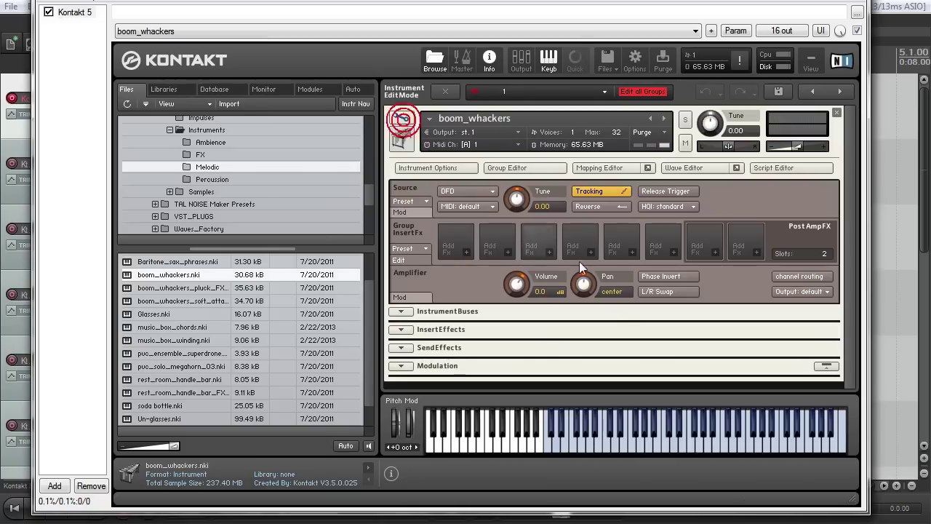
left_click(400, 300)
left_click(400, 300)
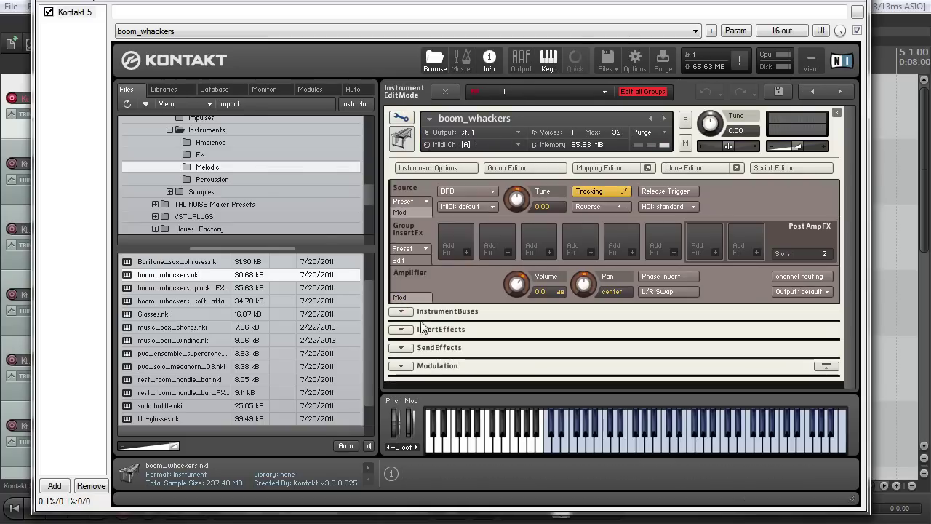
left_click(401, 329)
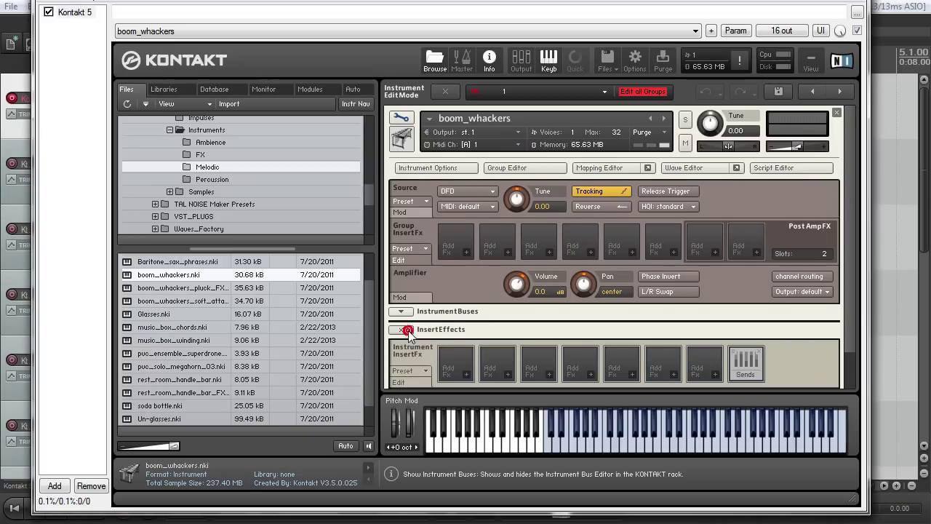
scroll(410, 333, "down", 2)
scroll(814, 335, "up", 1)
left_click(521, 58)
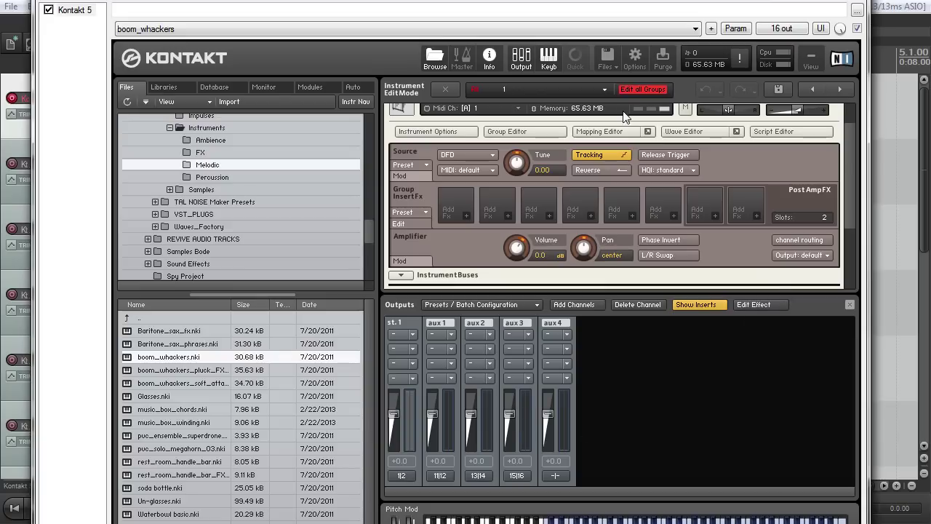
scroll(419, 221, "up", 2)
scroll(418, 222, "up", 1)
key("F2")
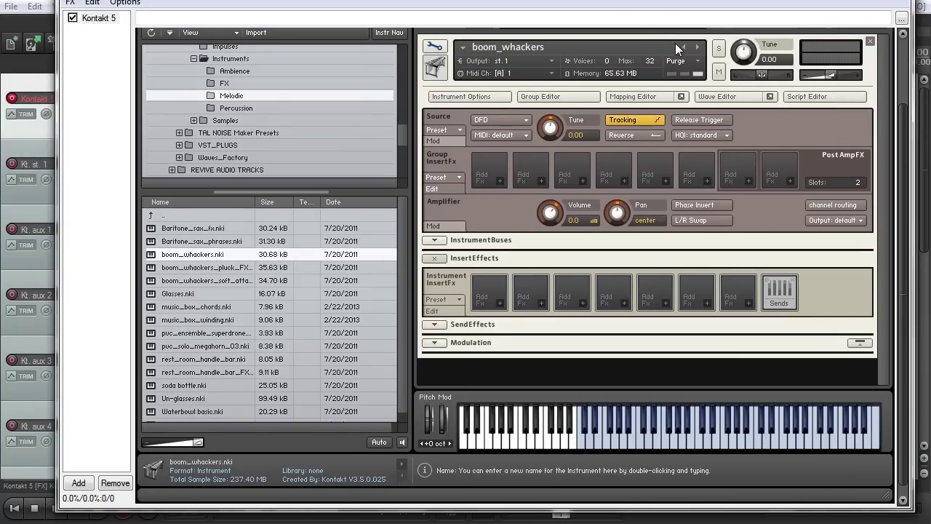
scroll(899, 162, "up", 2)
left_click(435, 93)
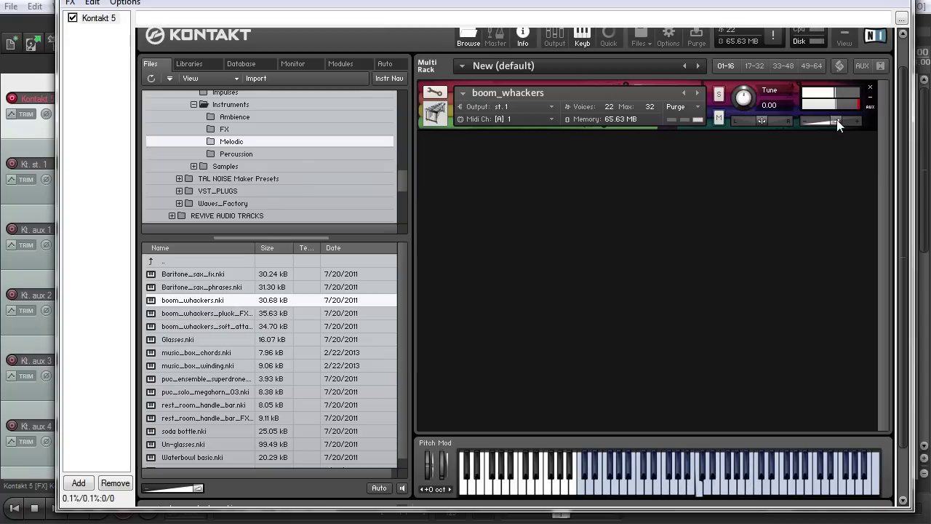
- Widen the Name column to show full file names and load boom_whackers_pluck_FX
left_click(858, 106)
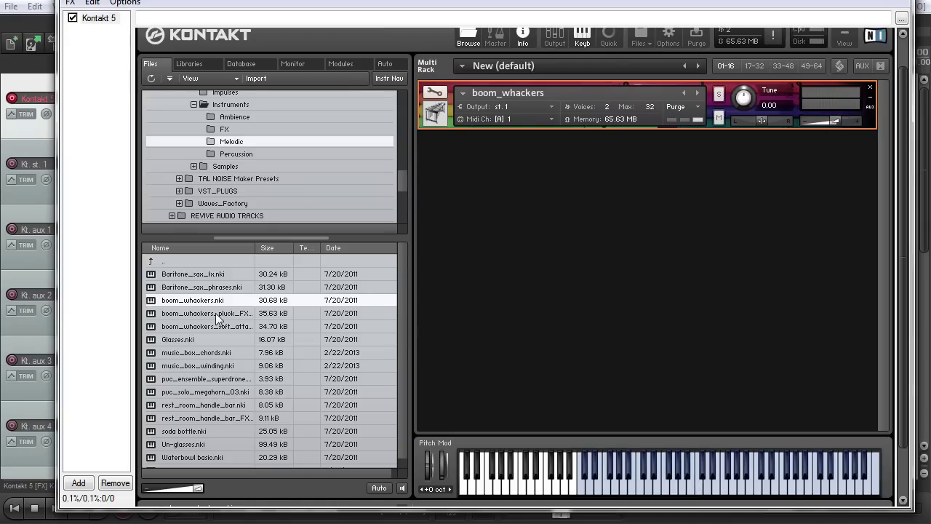
left_click_drag(255, 247, 279, 247)
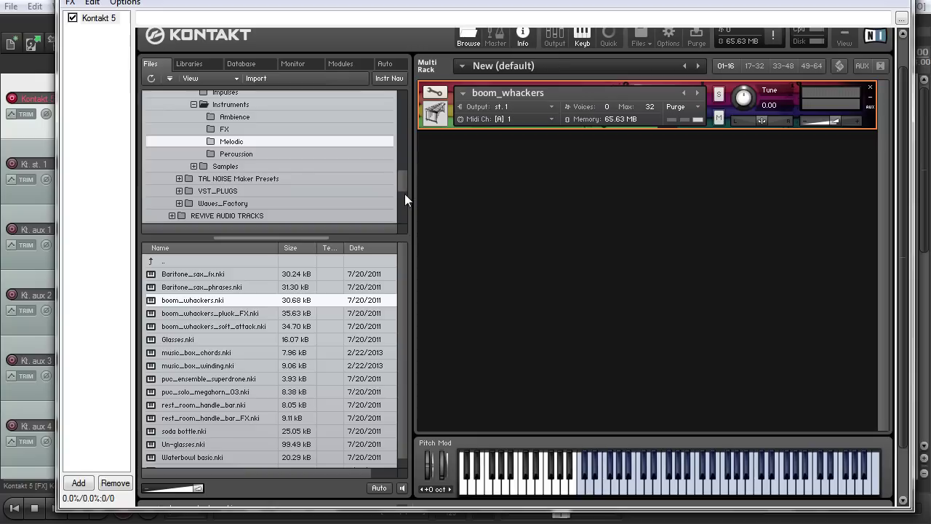
scroll(402, 194, "down", 1)
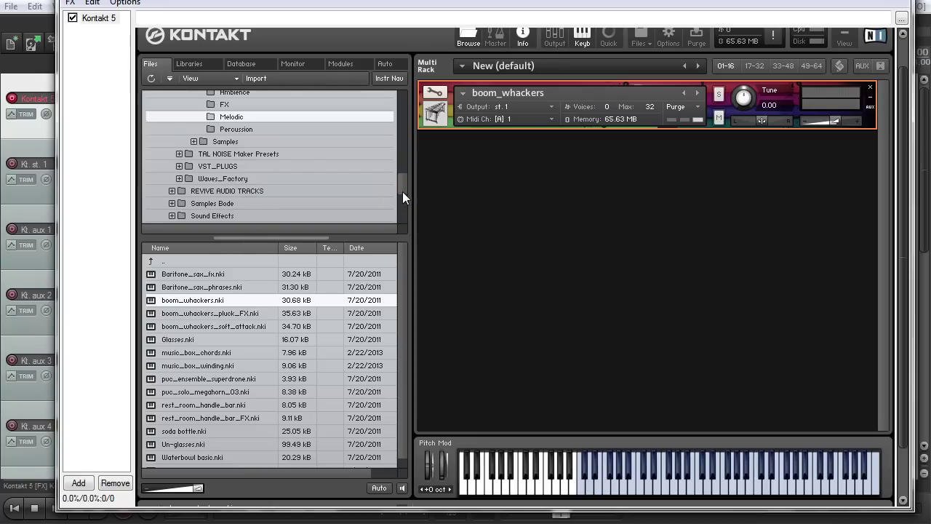
scroll(402, 191, "up", 3)
scroll(404, 184, "down", 2)
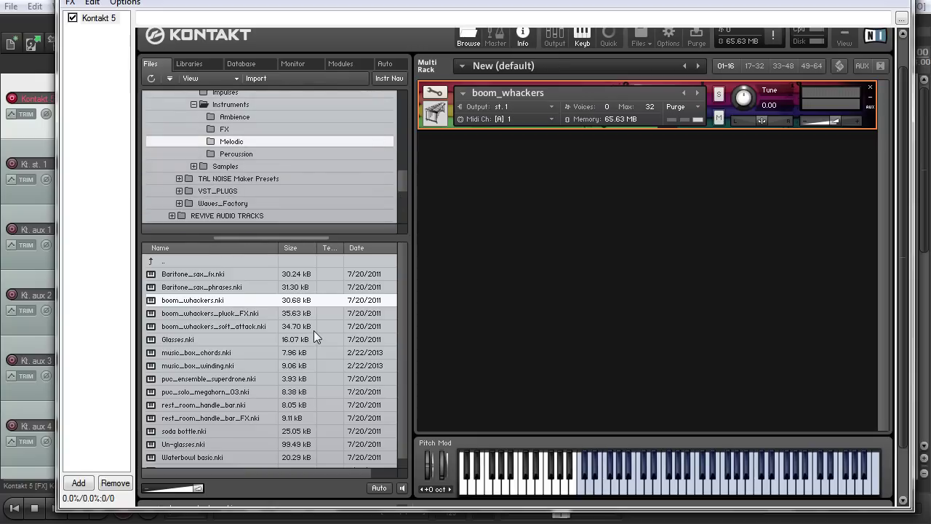
key("Down")
left_click(549, 147)
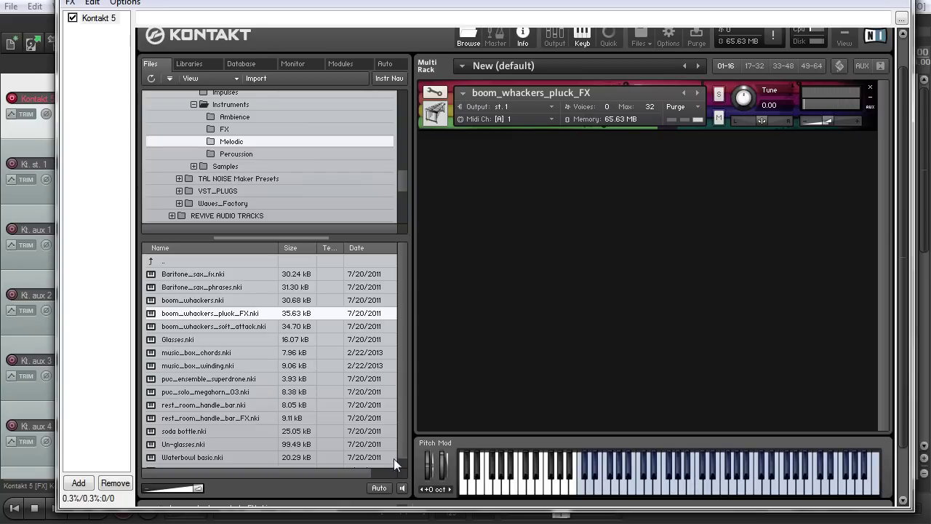
- Inspect boom_whackers_pluck_FX's edit settings, then load boom_whackers_soft_attack into the rack
left_click(435, 92)
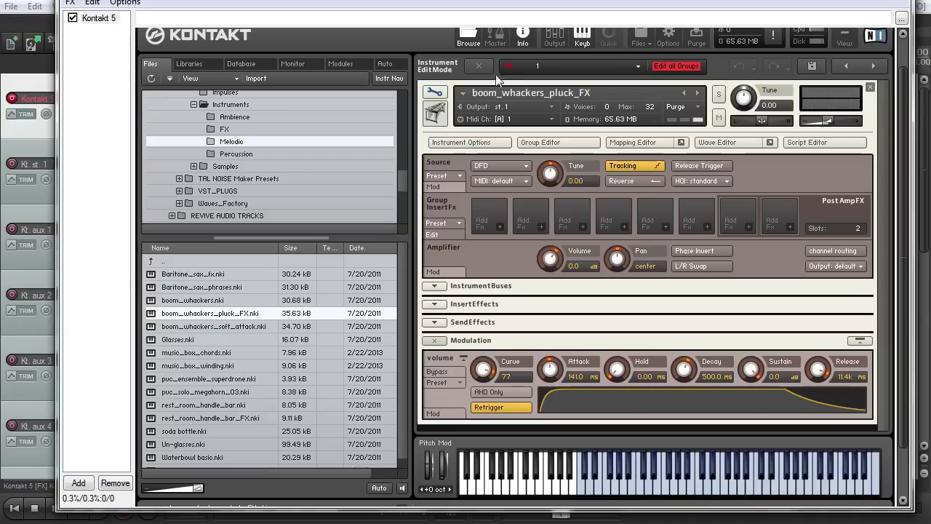
left_click(435, 92)
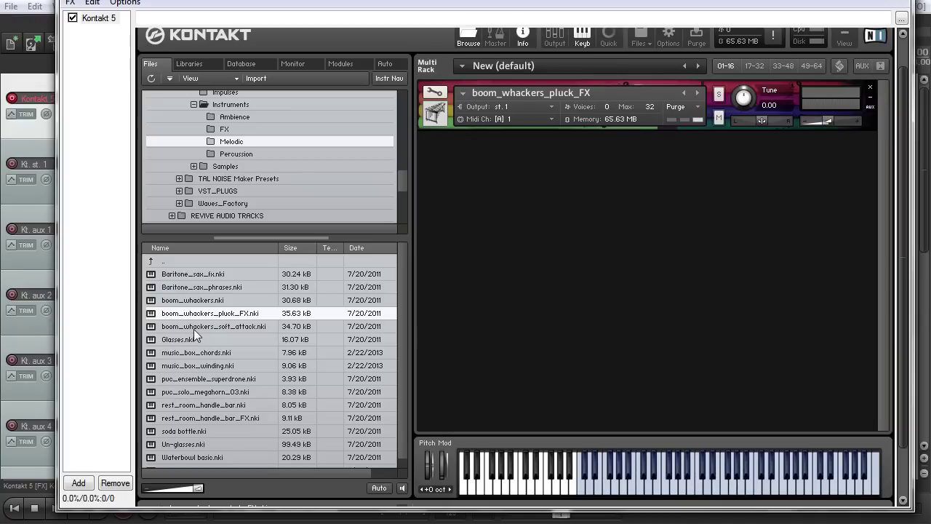
left_click_drag(194, 329, 563, 101)
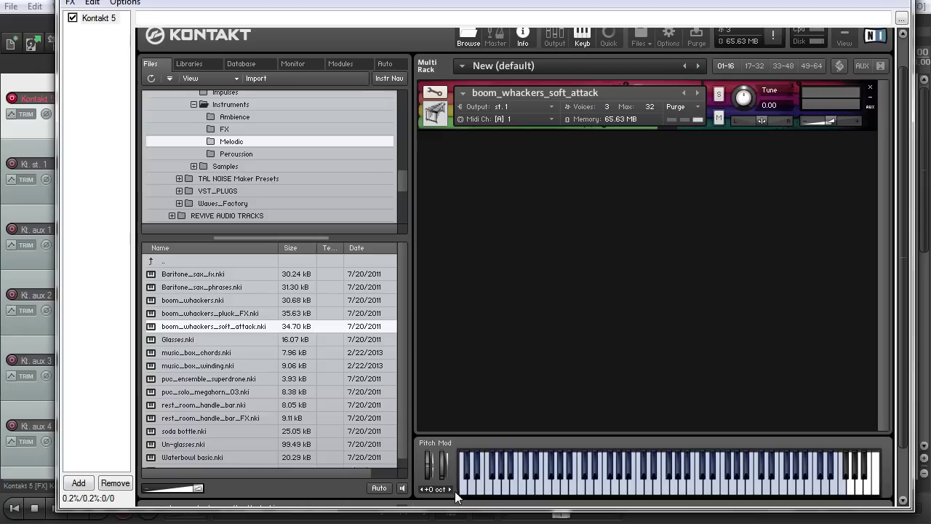
- Play a low and a high note on boom_whackers_soft_attack, then enter its edit mode
left_click(462, 458)
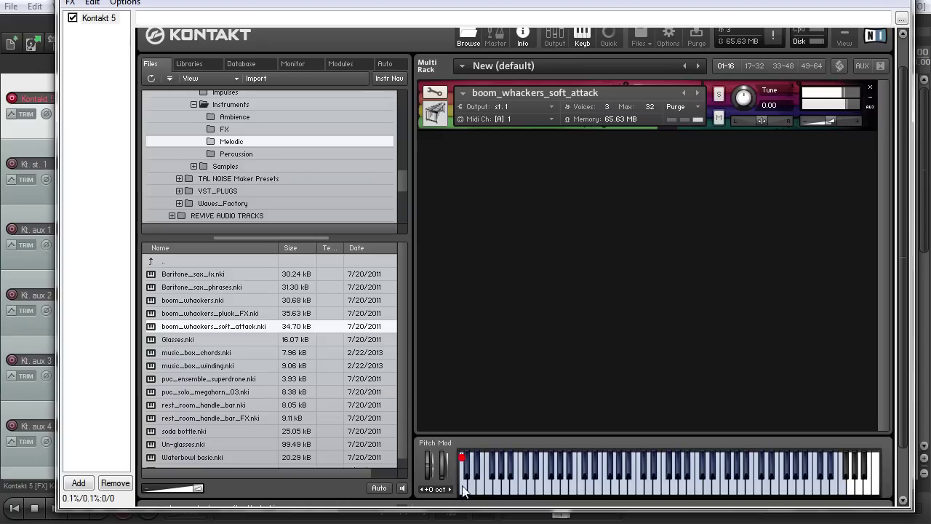
left_click(842, 488)
left_click(434, 91)
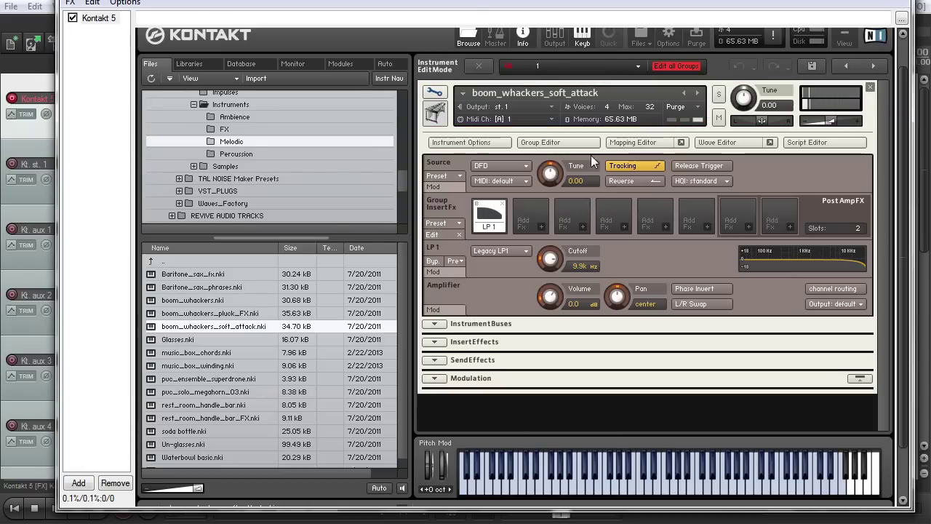
- In the Mapping Editor, select the C-2–C#3, velocity 33–59 zone and play C3 and lower notes
left_click(627, 143)
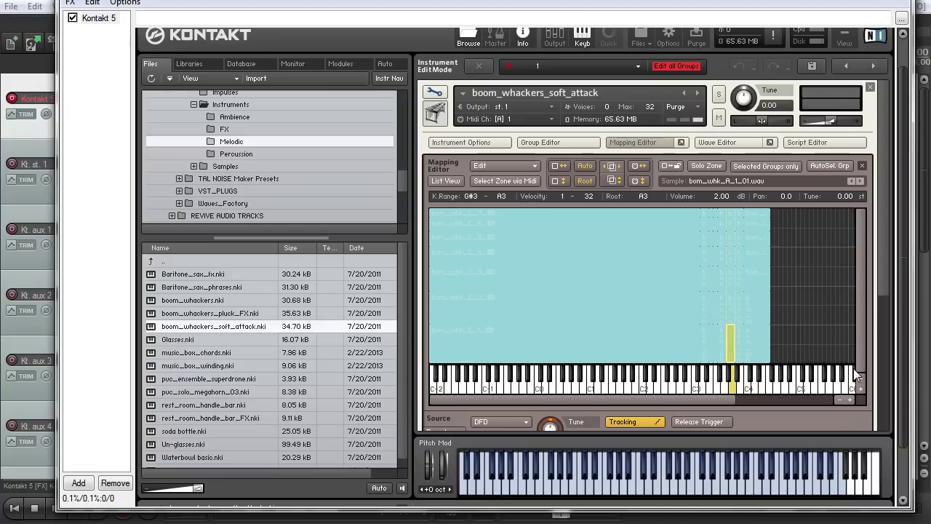
left_click(606, 300)
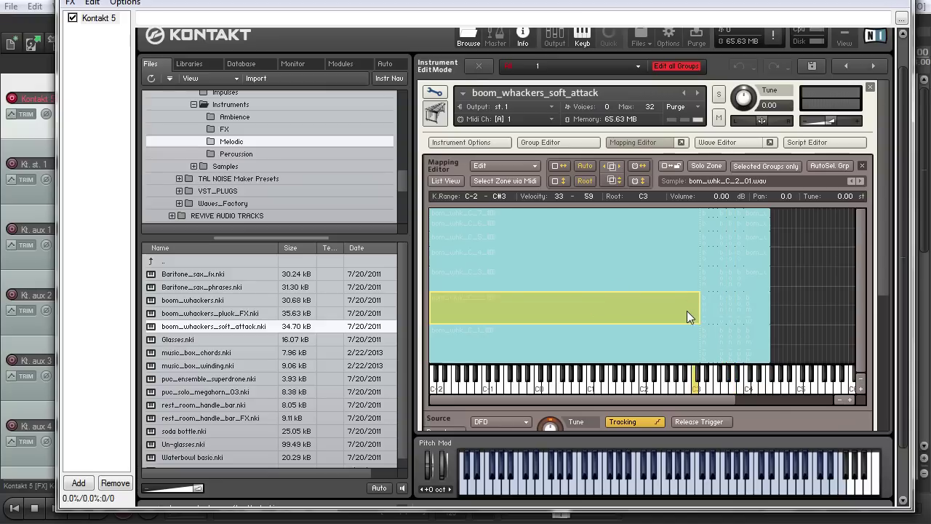
left_click(695, 390)
left_click(637, 391)
left_click(537, 391)
left_click(465, 389)
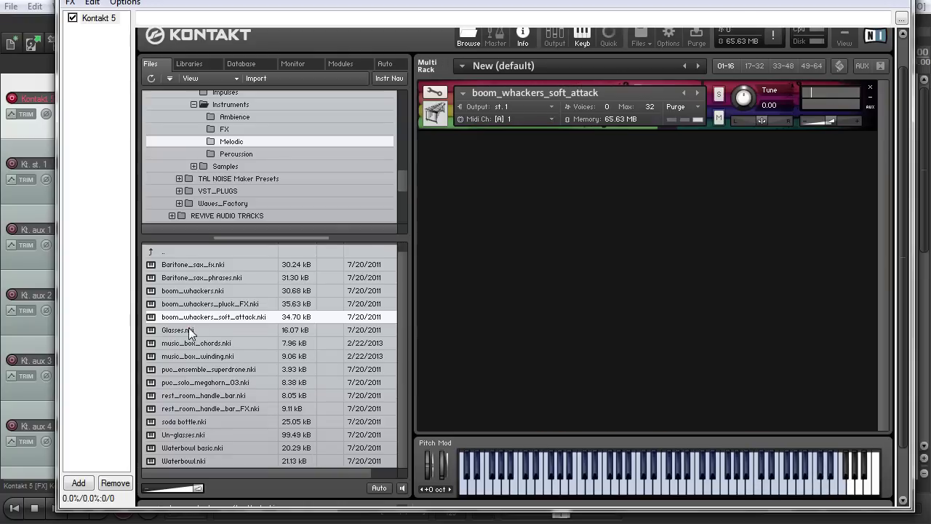
- Load Glasses, play a note, raise its volume slightly, then drag in music_box_chords
double_click(189, 331)
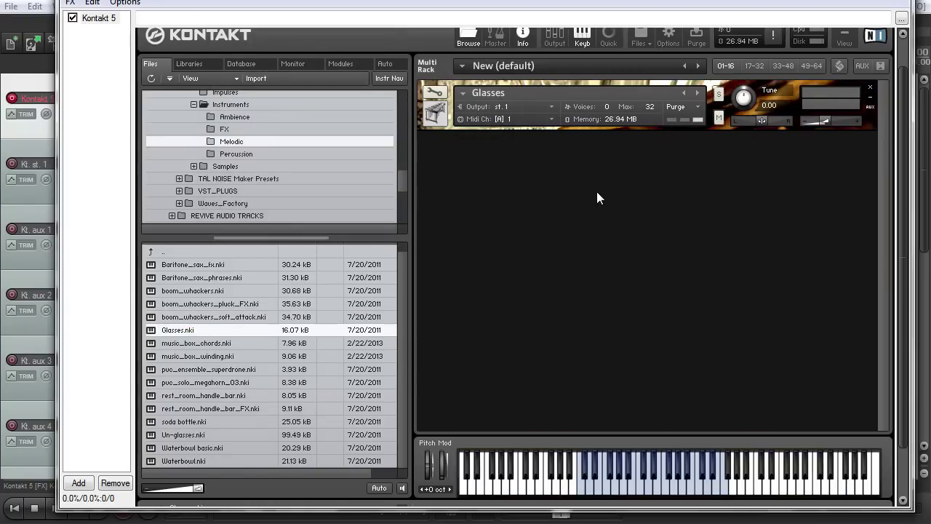
left_click(725, 480)
left_click_drag(824, 121, 835, 122)
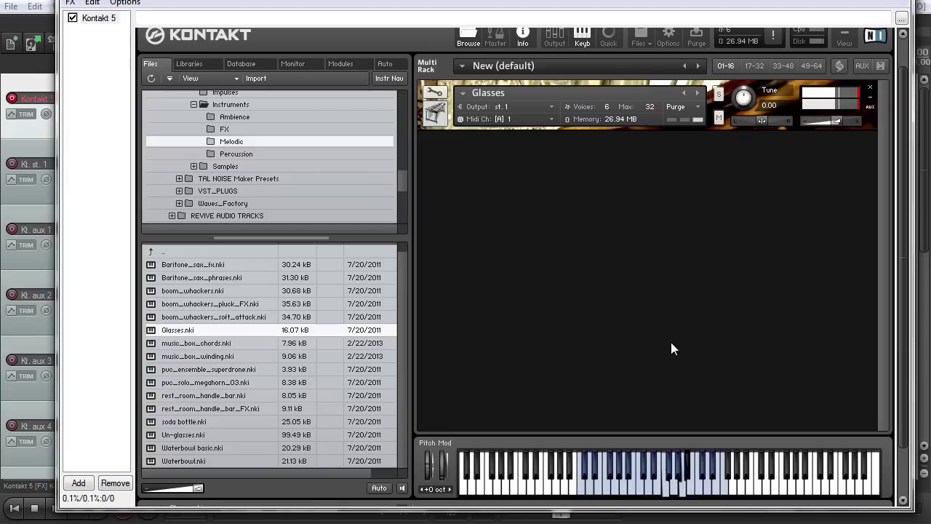
left_click_drag(197, 343, 546, 106)
- Confirm replacing Glasses with music_box_chords and select one of its zones in the Mapping Editor
left_click(551, 300)
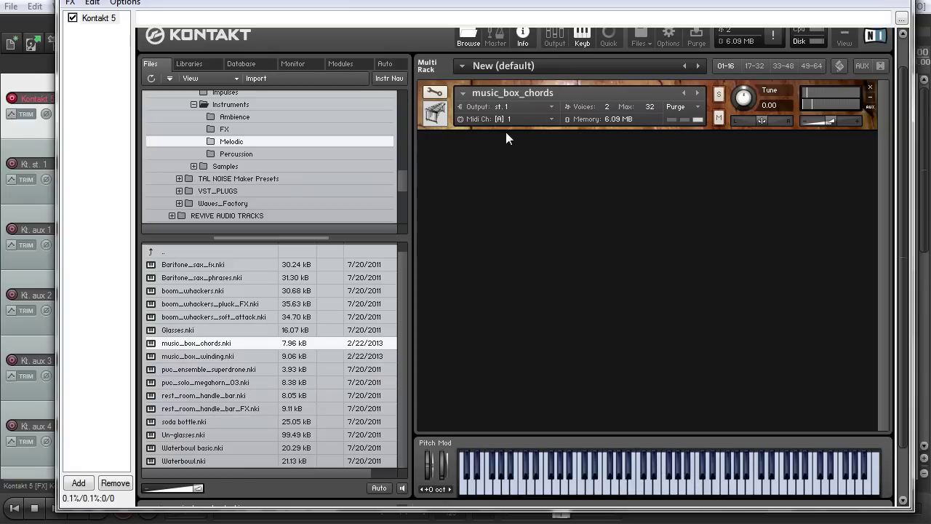
left_click(434, 93)
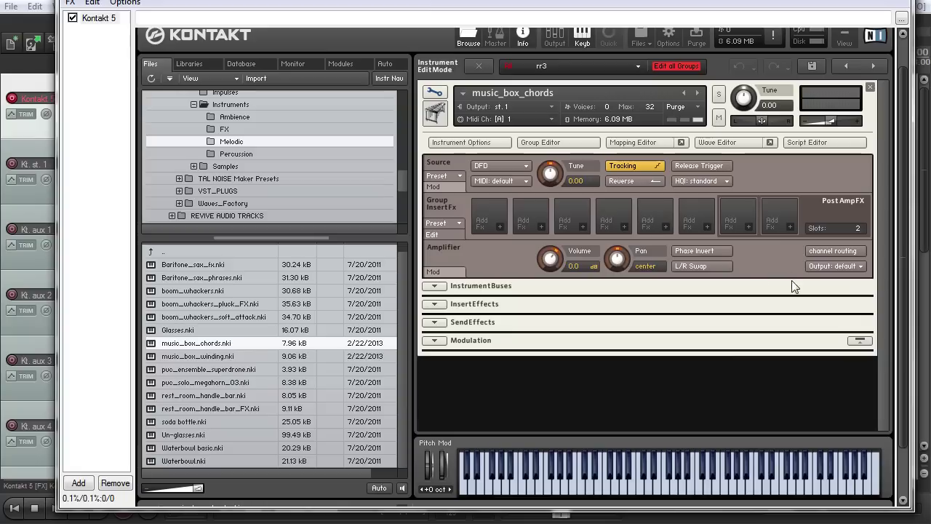
left_click(649, 145)
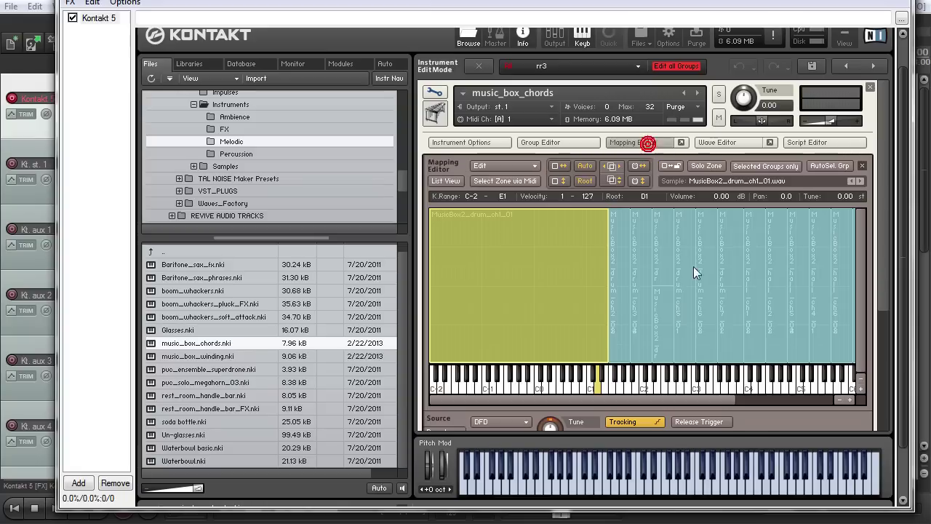
left_click(619, 269)
- Play ascending notes across music_box_chords' mapped zones to audition the chord samples
left_click(636, 389)
left_click(643, 388)
left_click(665, 387)
left_click(677, 386)
left_click(684, 387)
left_click(710, 390)
left_click(740, 389)
left_click(768, 389)
left_click(788, 389)
left_click(813, 389)
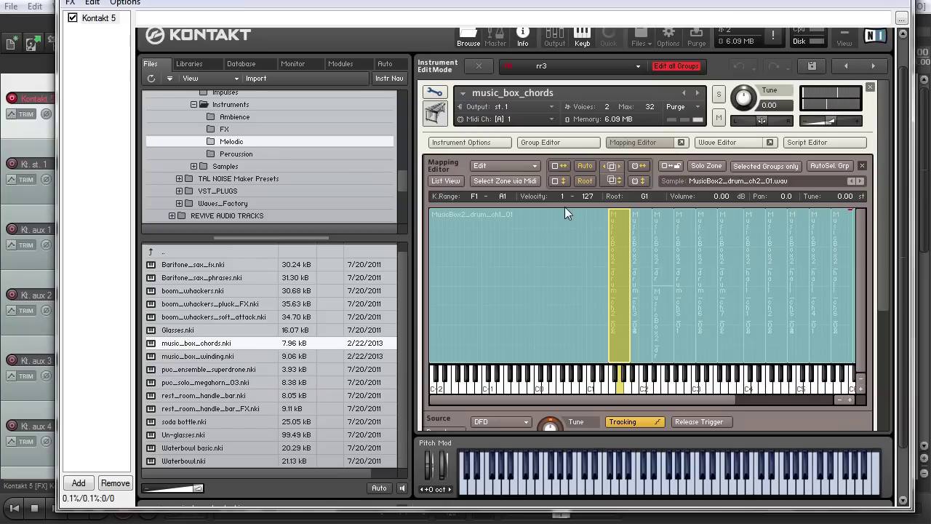
- Replace music_box_chords with music_box_winding and enter its edit mode
left_click(434, 92)
left_click(204, 356)
left_click_drag(204, 356, 541, 94)
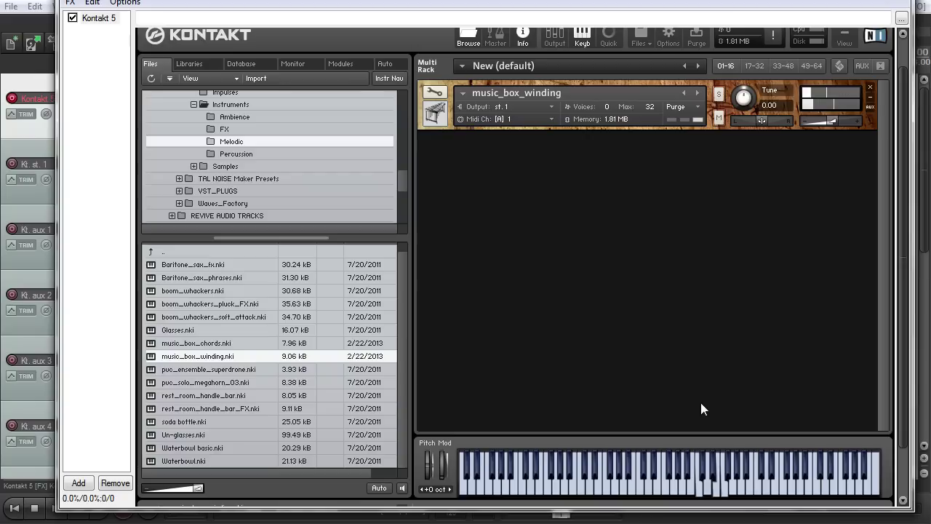
left_click(434, 93)
- Inspect music_box_winding's click zones in the Mapping Editor, ending on the velocity 56–77 zone
left_click(644, 144)
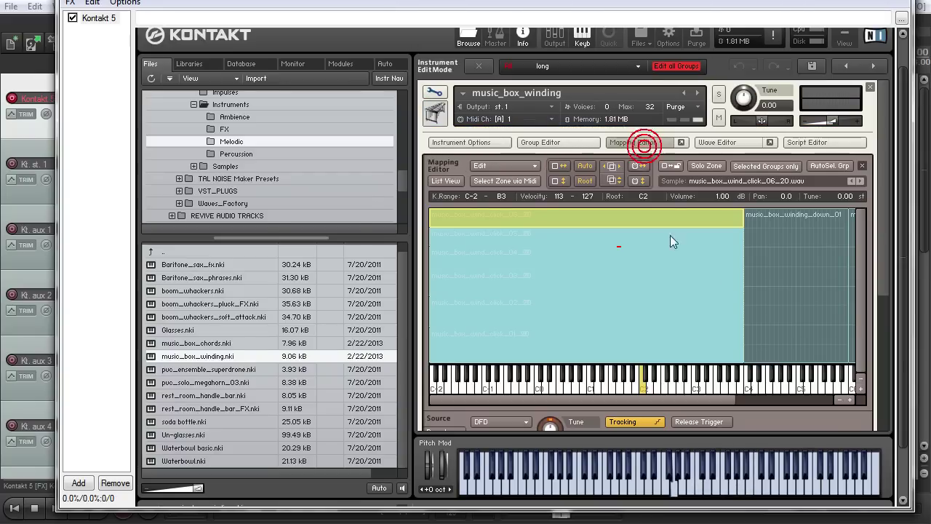
left_click(540, 301)
left_click(565, 286)
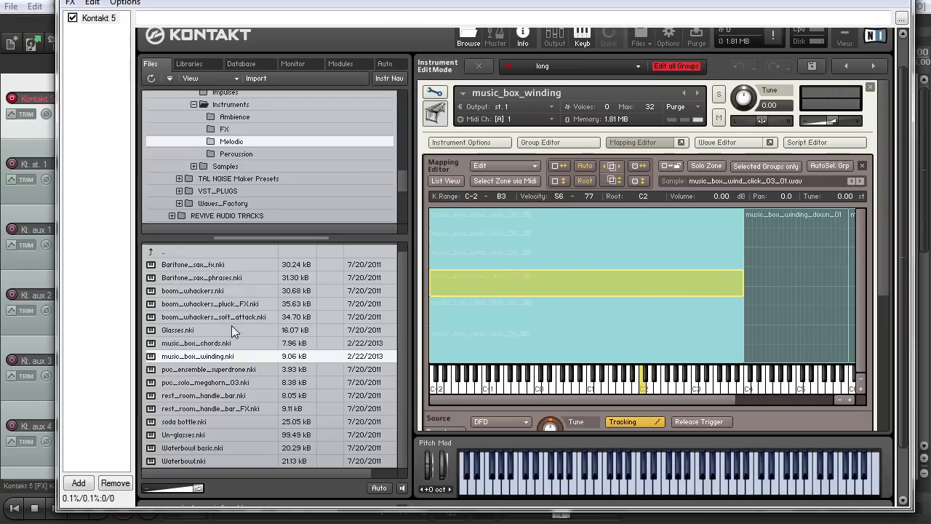
- Load pvc_ensemble_superdrone into the rack, then step down to load rest_room_handle_bar
left_click(434, 111)
left_click_drag(218, 369, 523, 92)
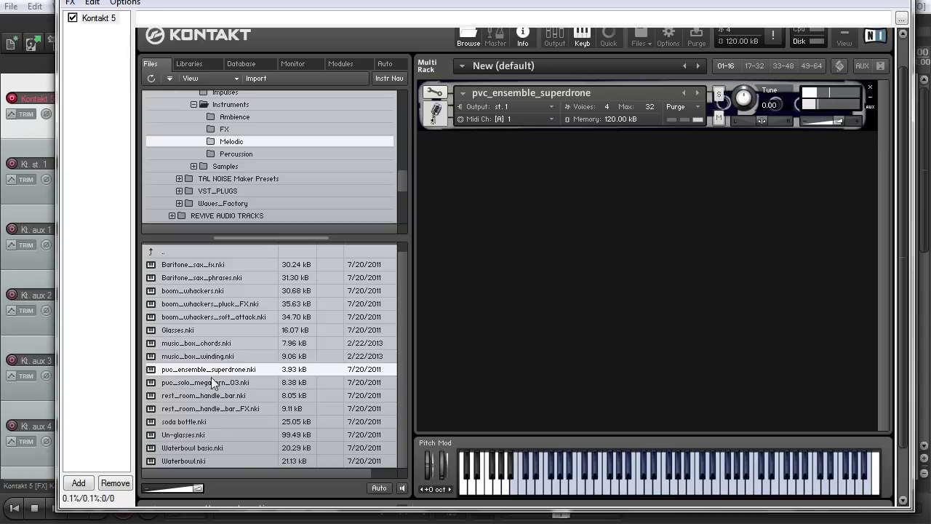
key("Down")
key("Down")
key("Return")
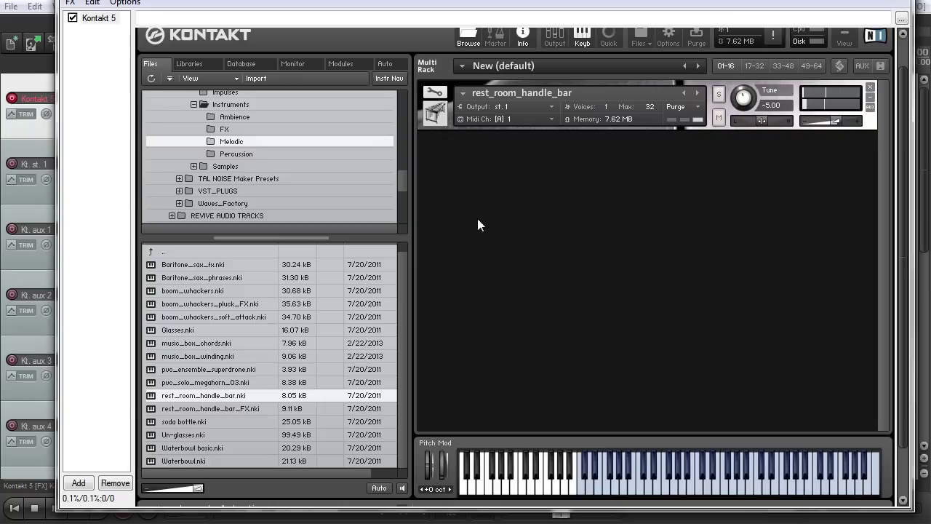
- Inspect rest_room_handle_bar's zones from top-velocity bar2069 down to bar2000 (C0–D#2, velocity 1–17)
left_click(435, 93)
left_click(633, 142)
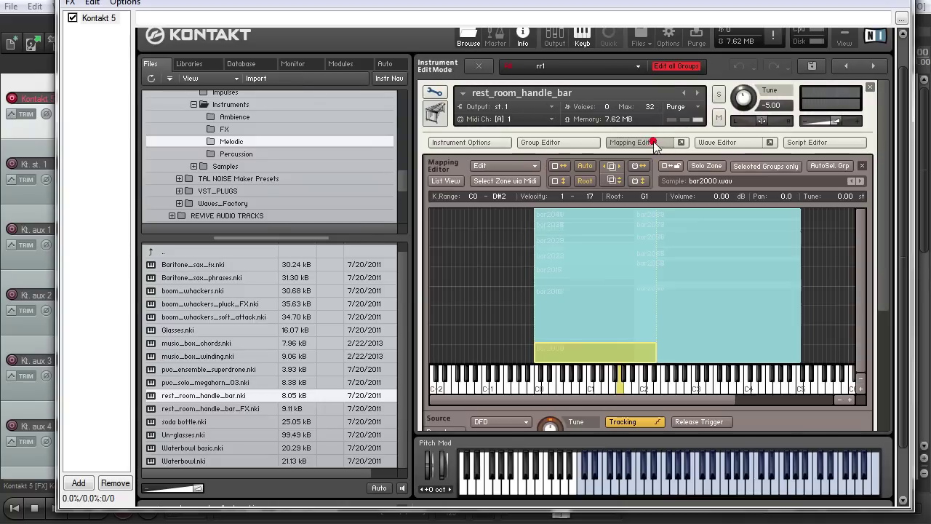
left_click(611, 286)
left_click(735, 327)
left_click(690, 228)
left_click(616, 318)
left_click(707, 326)
left_click(605, 348)
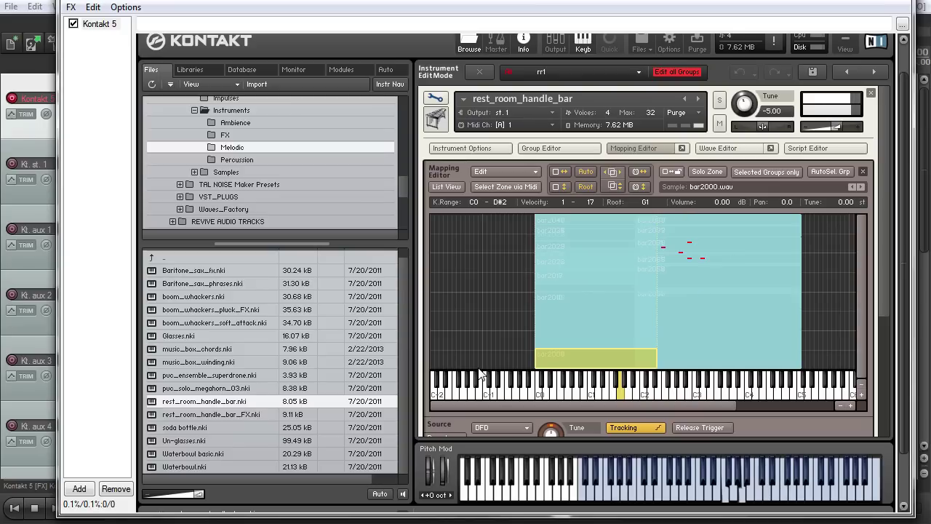
- Load soda bottle, Un-glasses and Waterbowl basic in turn, finishing with Waterbowl (21.45 MB)
left_click_drag(184, 427, 542, 121)
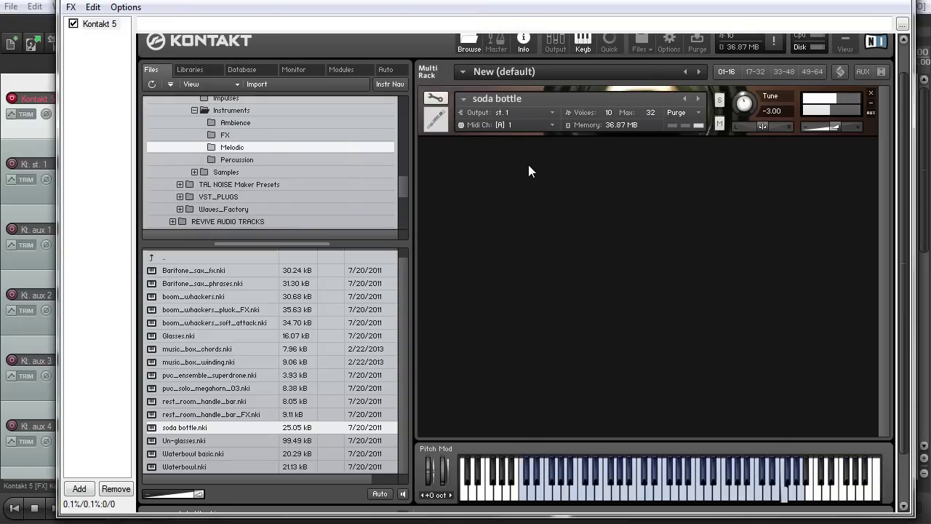
left_click_drag(184, 440, 556, 103)
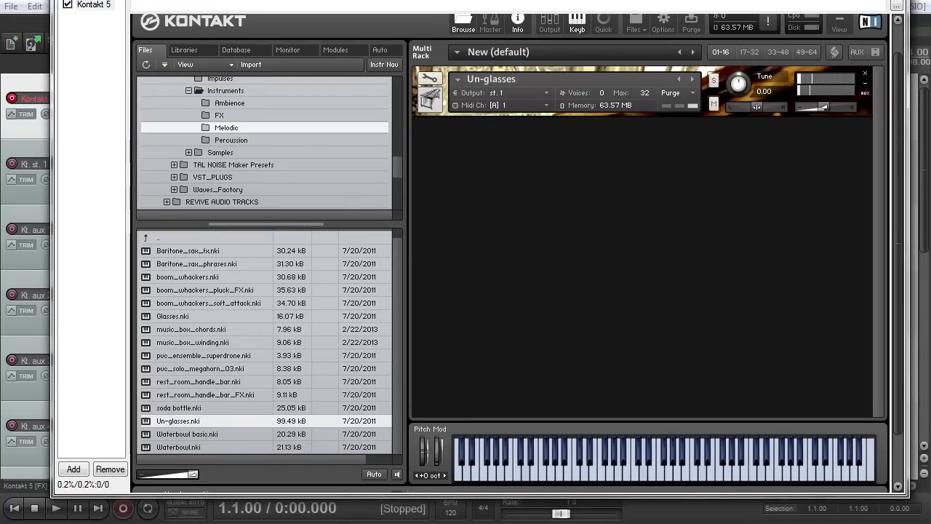
left_click_drag(209, 38, 203, 18)
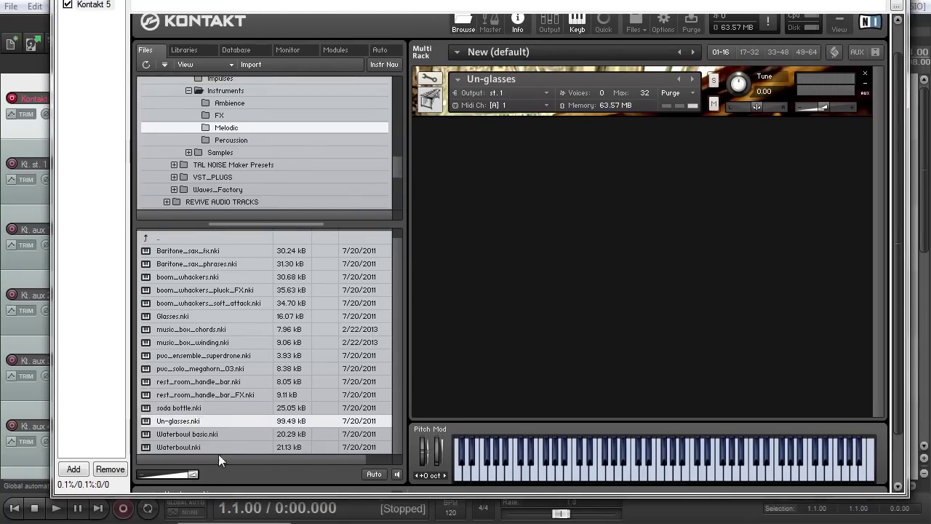
left_click_drag(211, 436, 505, 90)
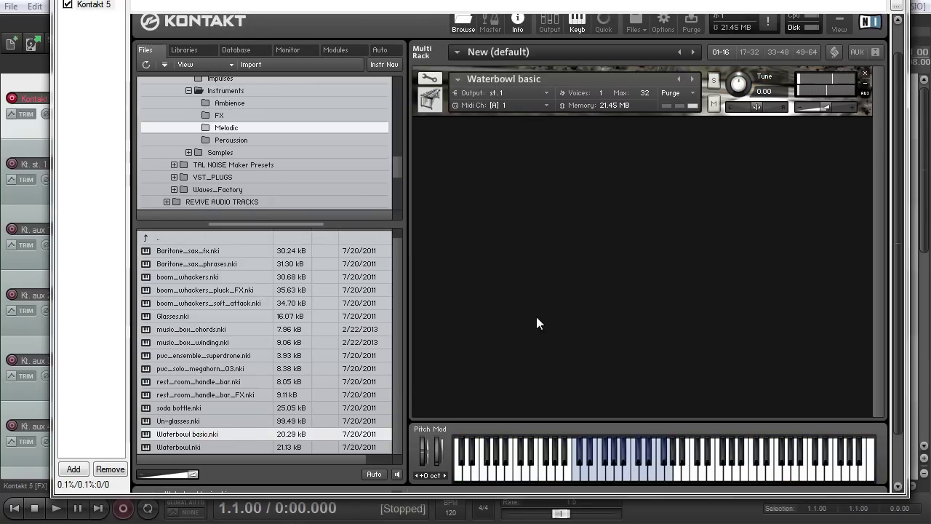
left_click_drag(167, 445, 505, 92)
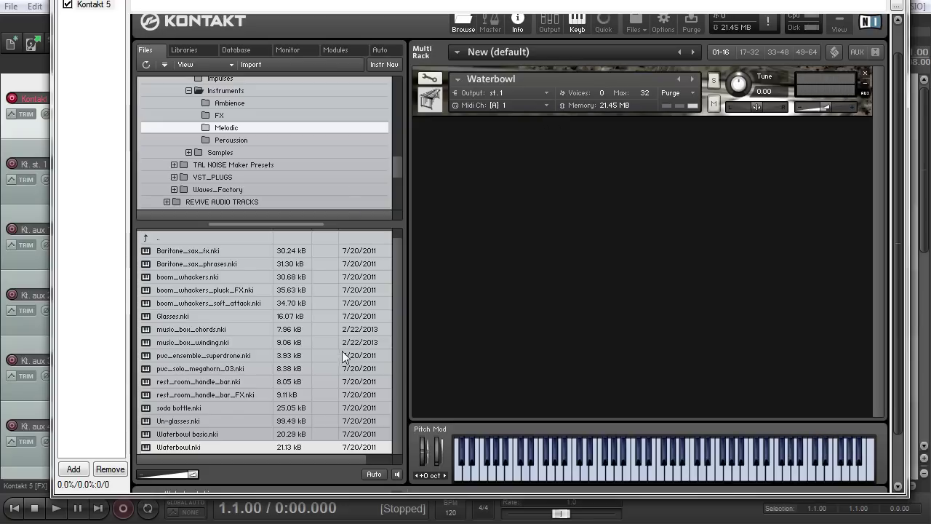
scroll(352, 328, "up", 1)
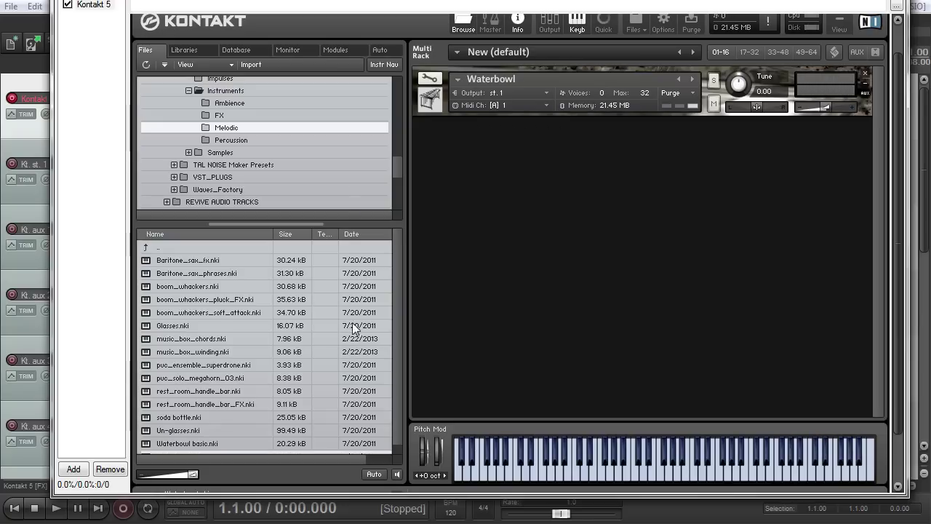
- From the Percussion folder, load box_bang_hall, then fingersnaps with a test note, then massives
left_click(265, 141)
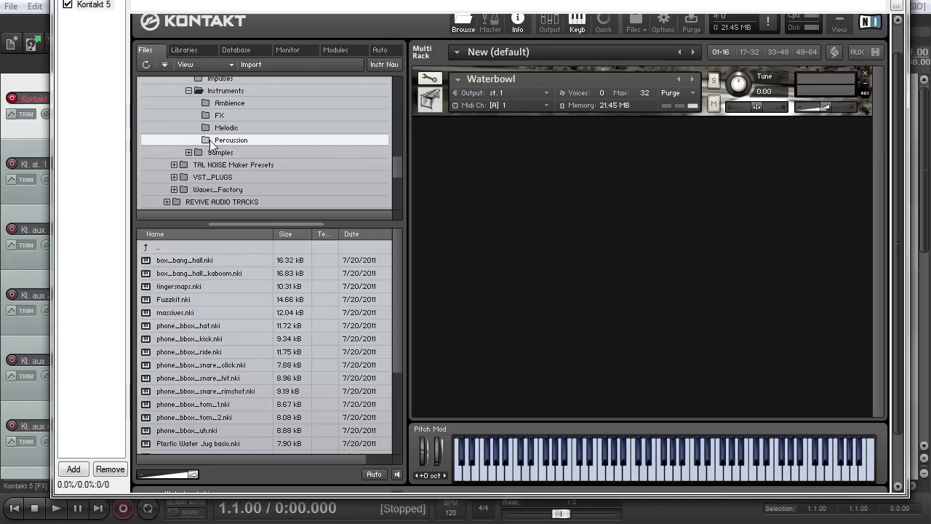
left_click_drag(184, 260, 486, 80)
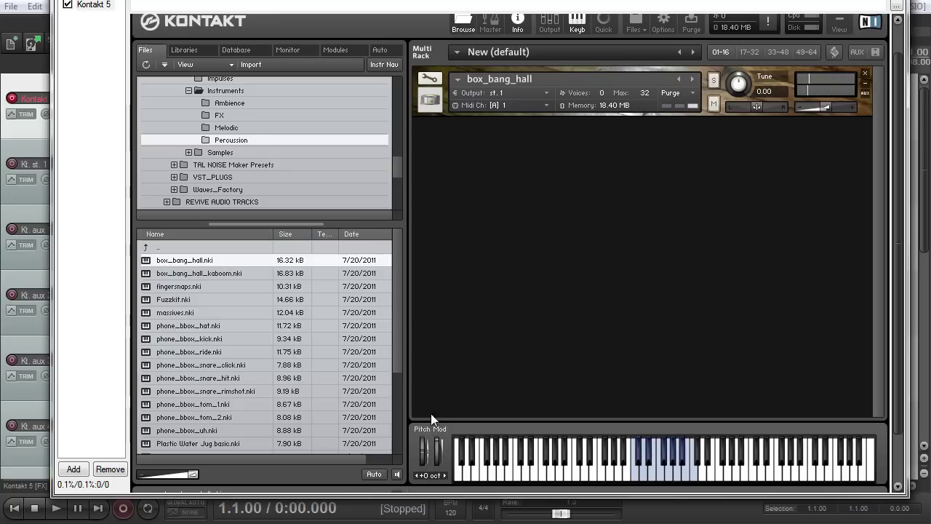
double_click(178, 286)
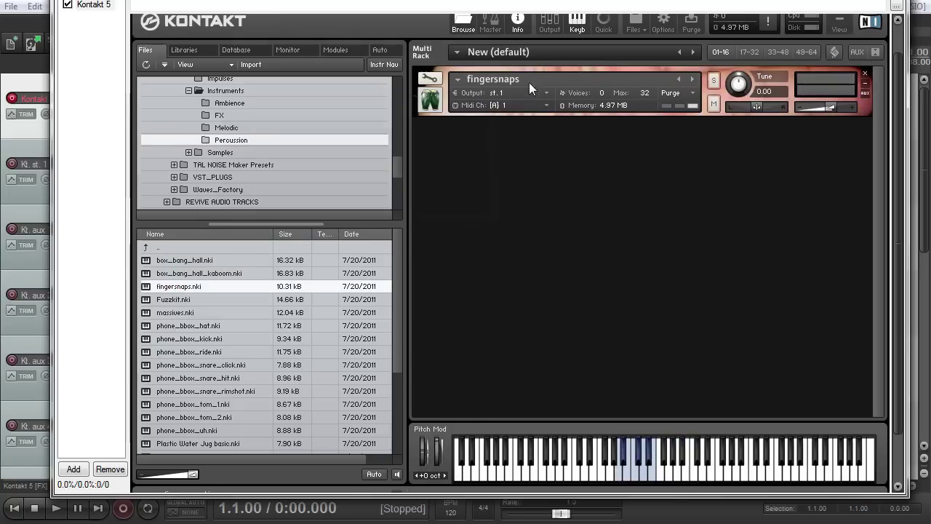
left_click(624, 452)
left_click_drag(175, 312, 539, 90)
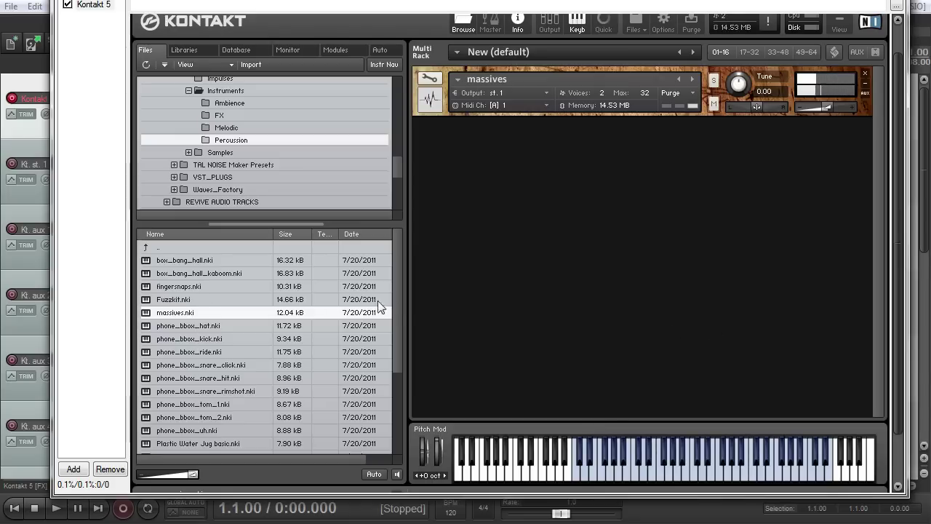
left_click_drag(390, 298, 401, 396)
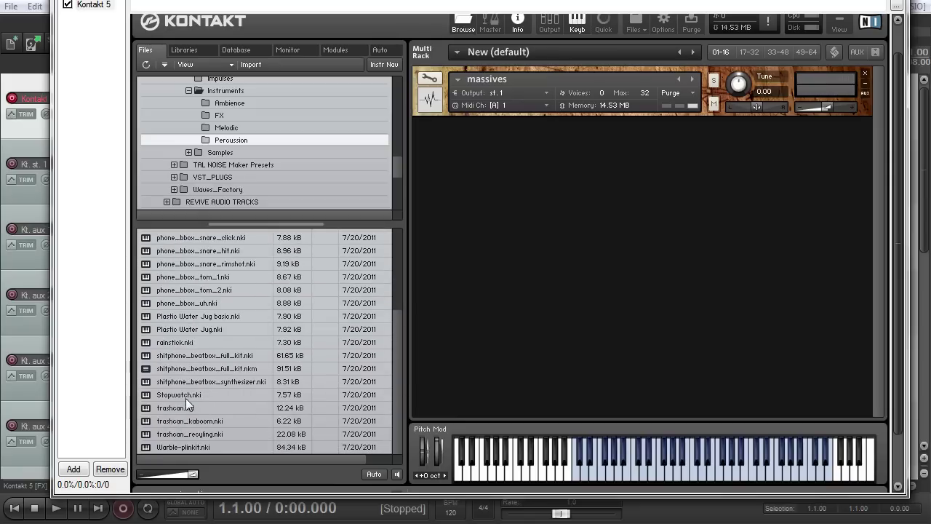
- Load Stopwatch and play several notes on it, then swap in trashcan
left_click_drag(186, 398, 547, 90)
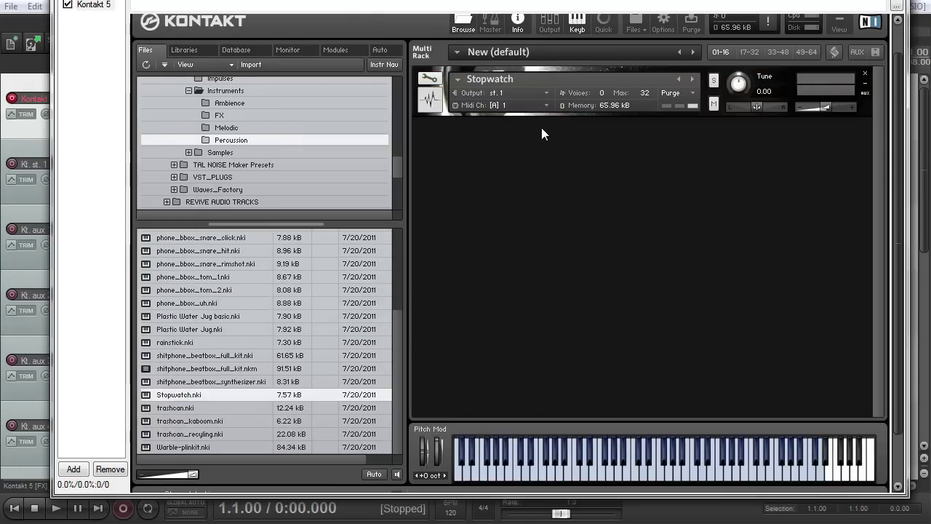
left_click(603, 477)
left_click(712, 477)
left_click(637, 477)
left_click(627, 453)
left_click(650, 473)
left_click(429, 78)
left_click(429, 78)
left_click_drag(179, 407, 521, 83)
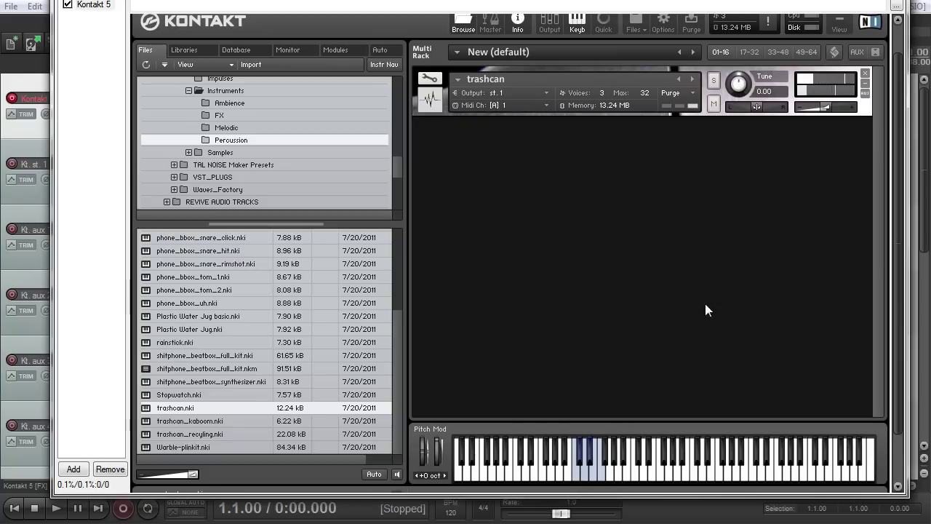
- Load Plastic Water Jug and play a range of notes on it
left_click_drag(185, 329, 531, 80)
left_click(541, 471)
left_click(530, 470)
left_click(542, 467)
left_click(553, 473)
left_click(565, 474)
left_click(643, 478)
- Audition Plastic Water Jug basic, then load Warble-plinkit into the rack
left_click_drag(189, 316, 537, 85)
left_click(631, 451)
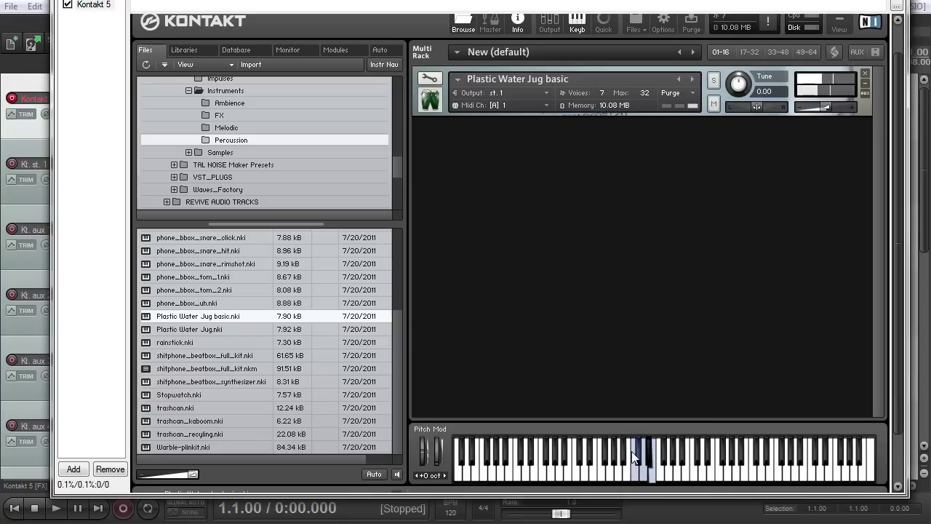
left_click(631, 451)
left_click(632, 451)
left_click(632, 451)
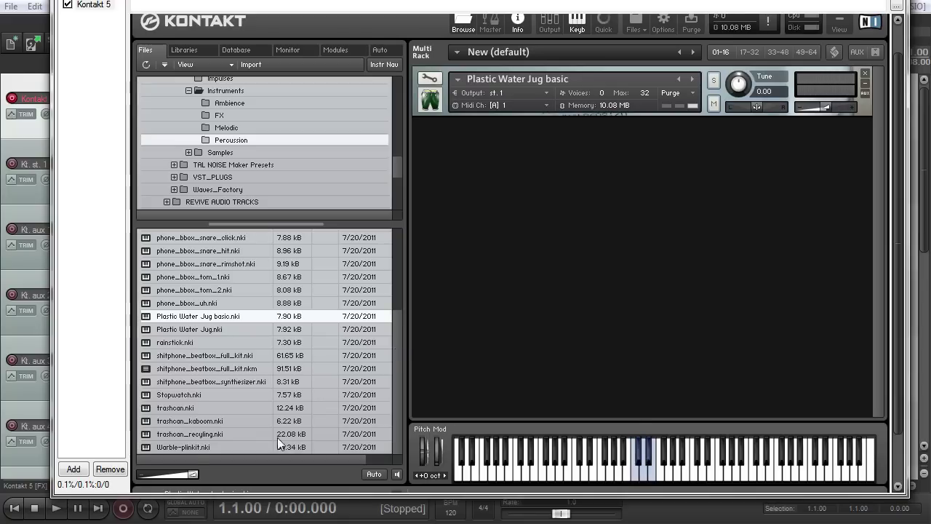
left_click_drag(298, 446, 570, 84)
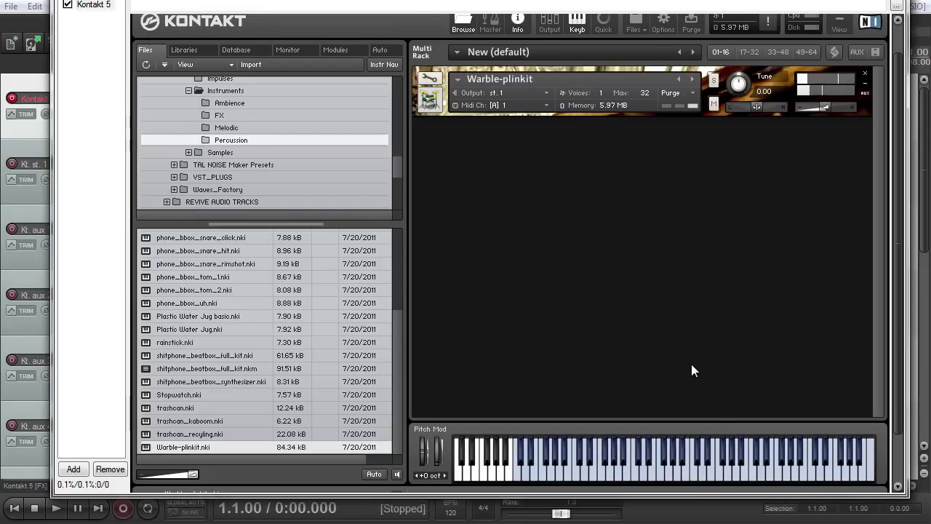
- In the FX folder, audition pvc_solo_ooo and pvc_soul_wailing_high
left_click(211, 115)
scroll(206, 325, "down", 3)
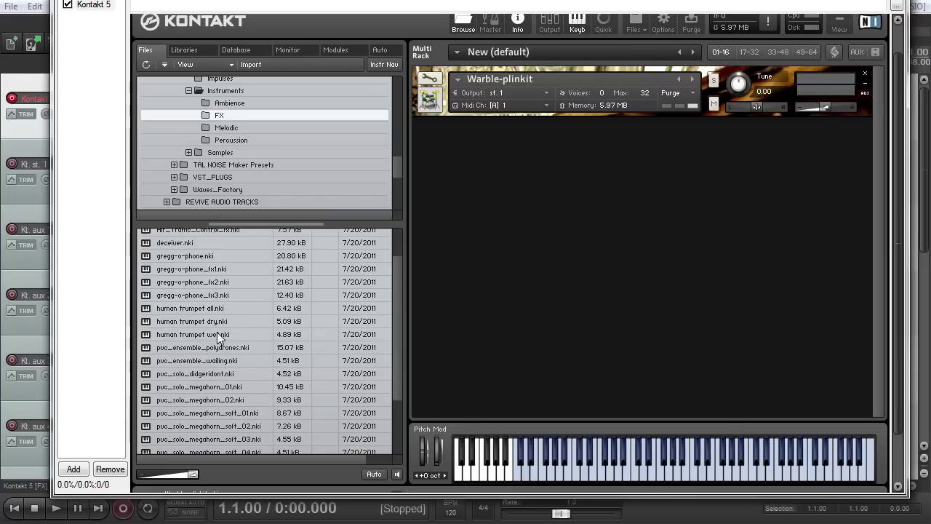
left_click_drag(183, 381, 492, 82)
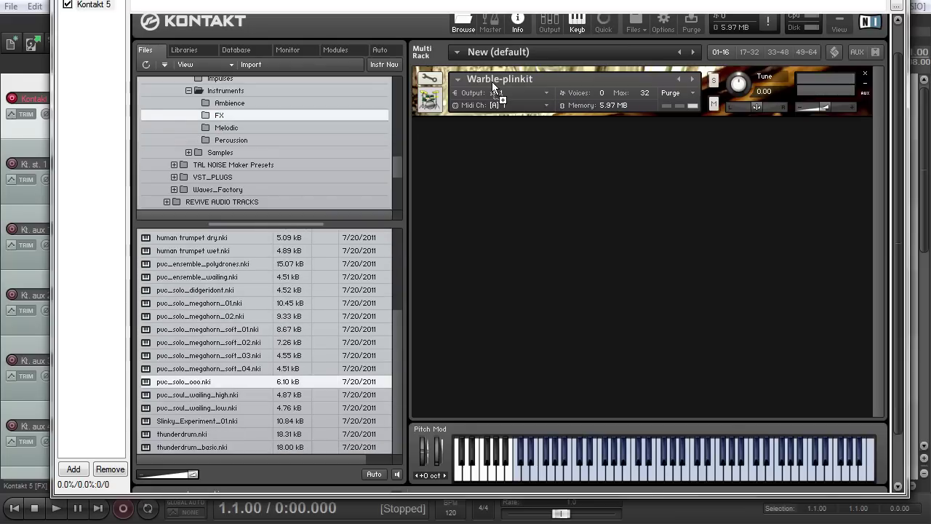
left_click(650, 478)
left_click(561, 460)
left_click_drag(208, 395, 522, 84)
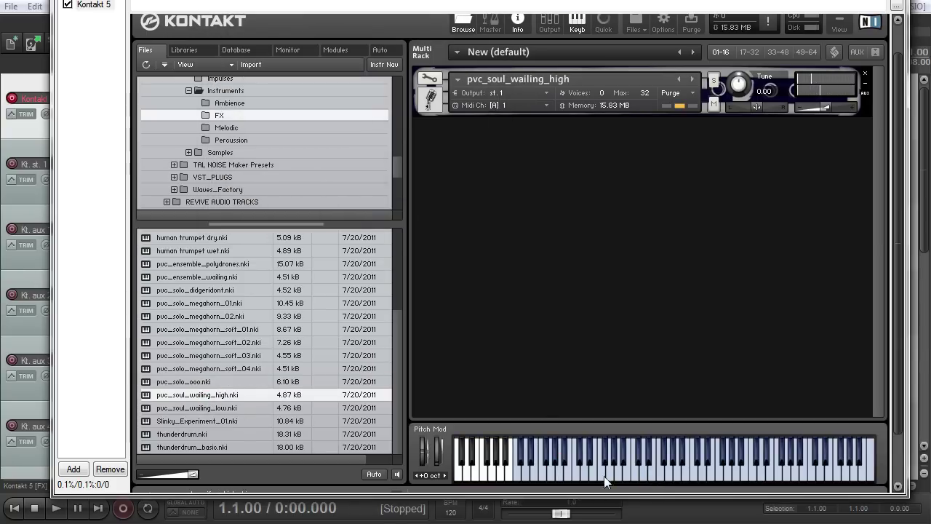
left_click(671, 469)
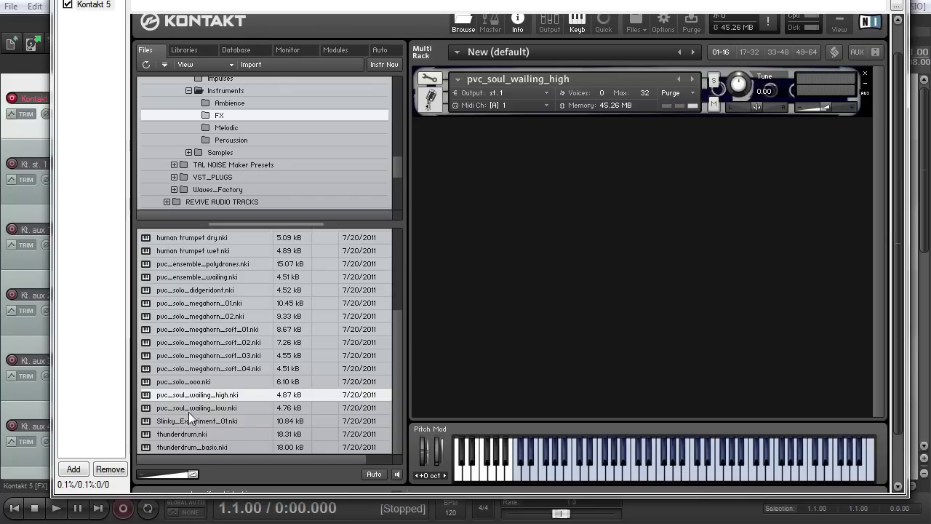
- Load Slinky_Experiment_01, thunderdrum, then thunderdrum_basic, playing notes on the drums
left_click_drag(168, 422, 573, 76)
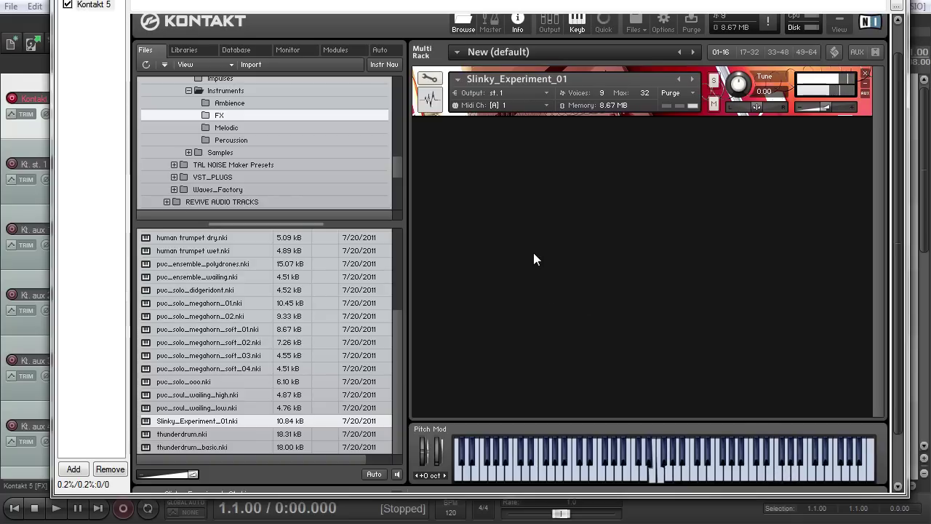
left_click_drag(222, 435, 588, 77)
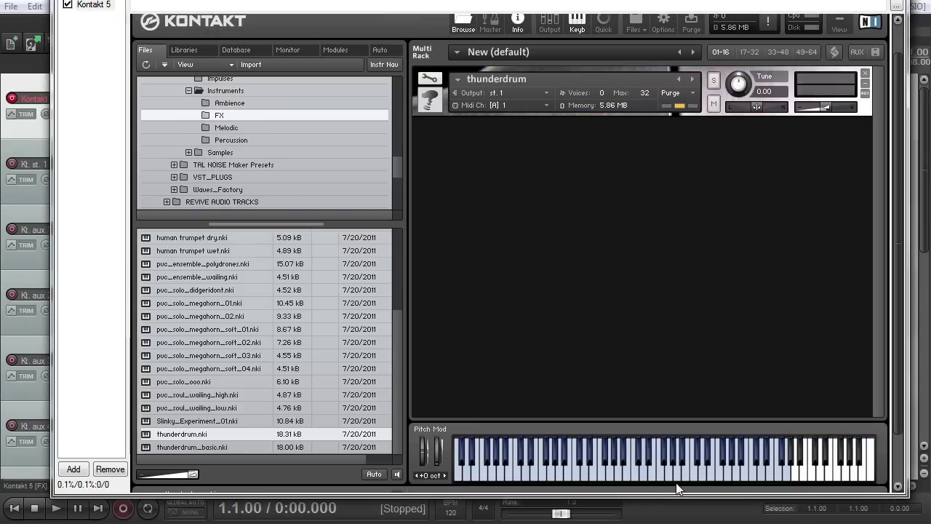
left_click(649, 481)
left_click_drag(198, 447, 547, 76)
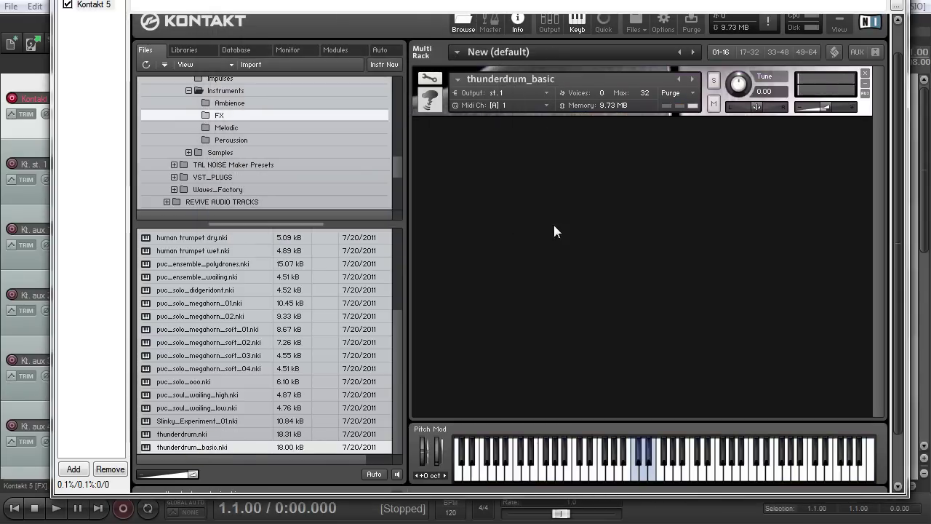
left_click(649, 466)
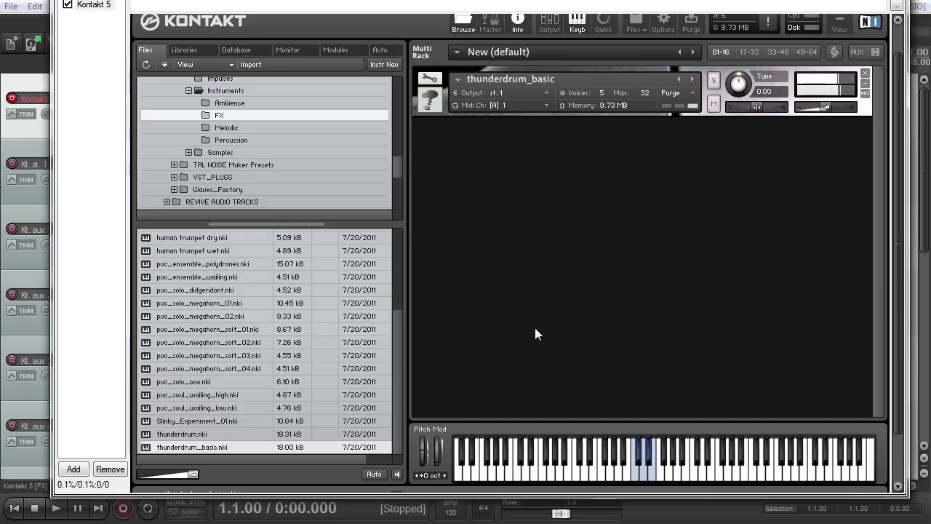
scroll(259, 370, "up", 4)
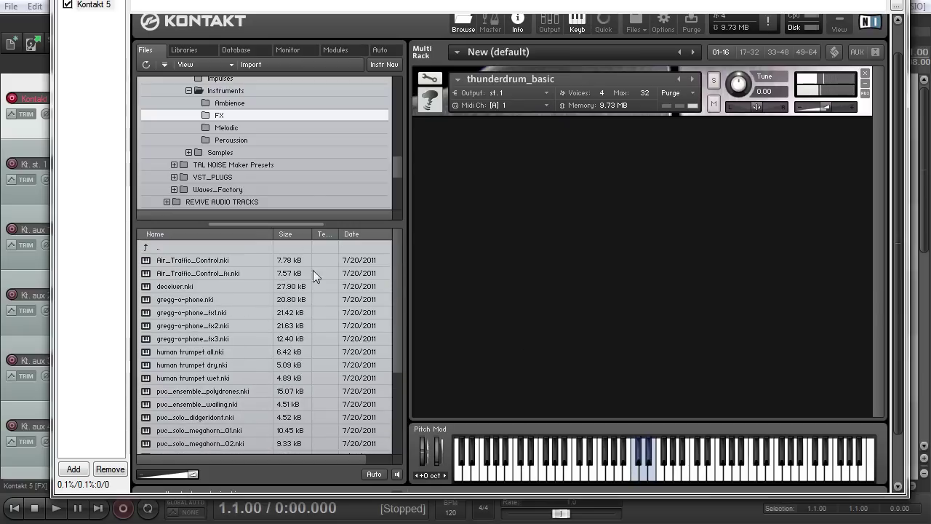
- Step through Fartial Eclipse, High Airy, The Warning and Uprising, then load The End multi
left_click(238, 102)
double_click(186, 261)
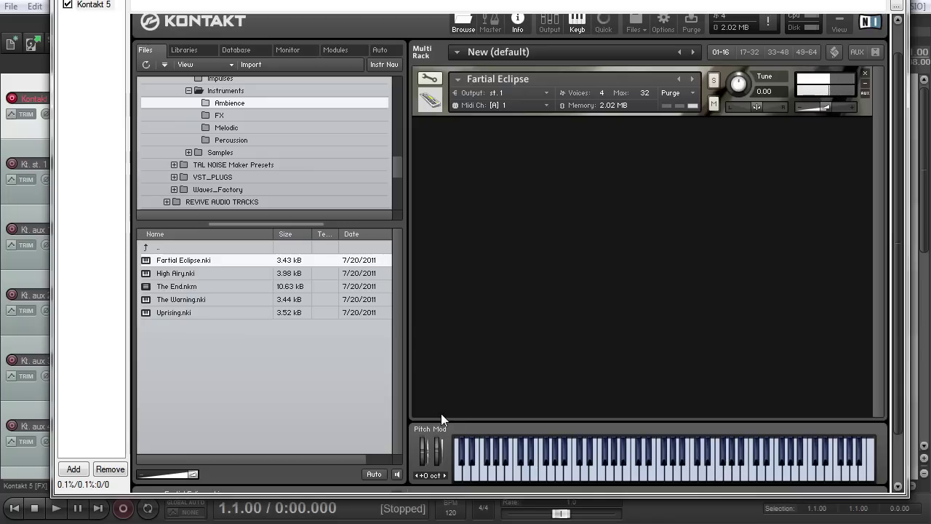
left_click(439, 79)
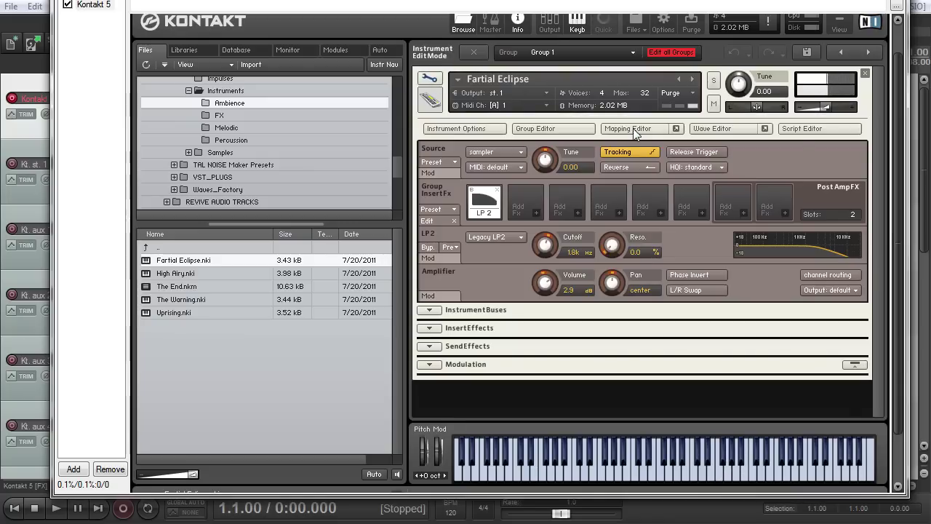
double_click(176, 273)
left_click_drag(167, 299, 495, 80)
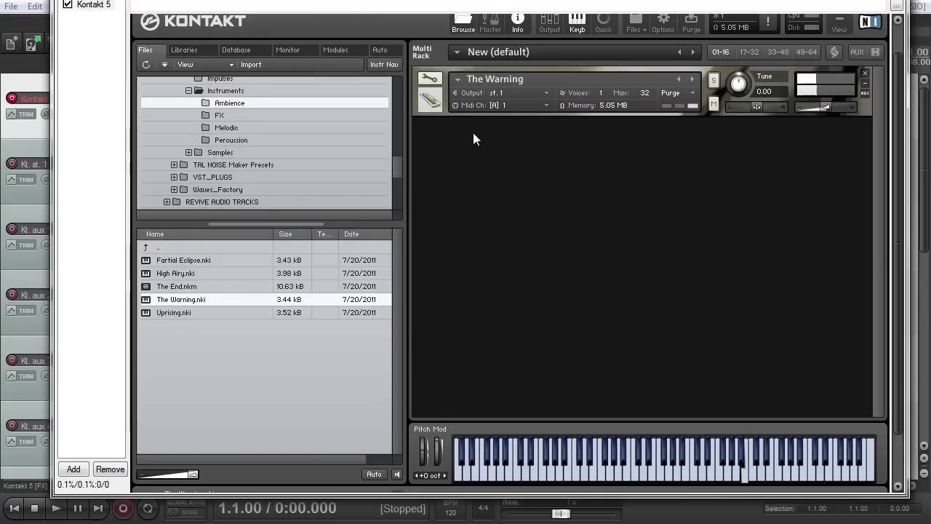
key("Down")
key("Return")
key("Up")
key("Up")
key("Return")
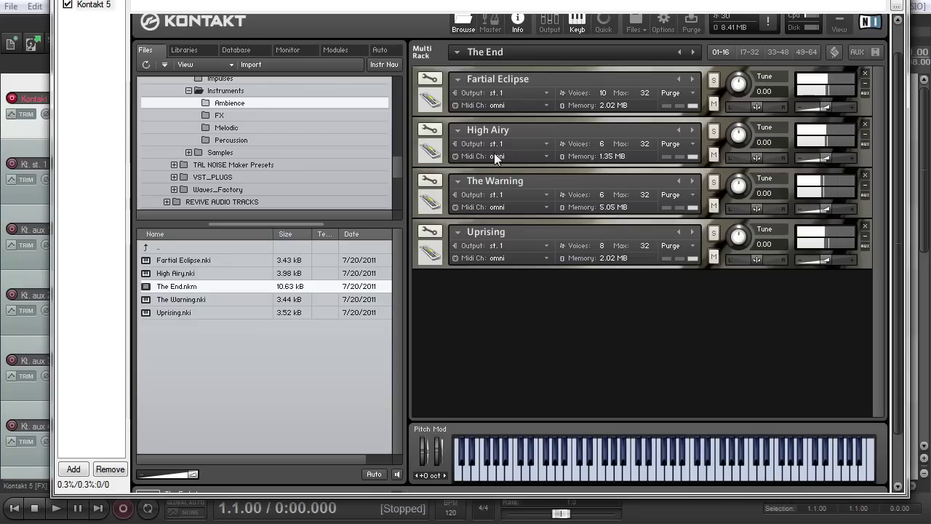
- Load the shitphone_beatbox_full_kit multi from Percussion and scroll through its rack
left_click(218, 139)
scroll(247, 320, "down", 6)
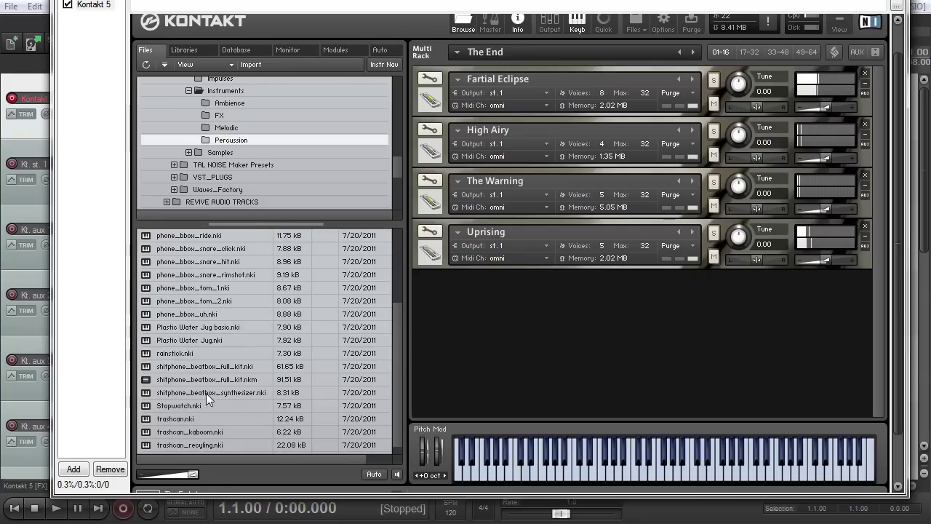
double_click(183, 381)
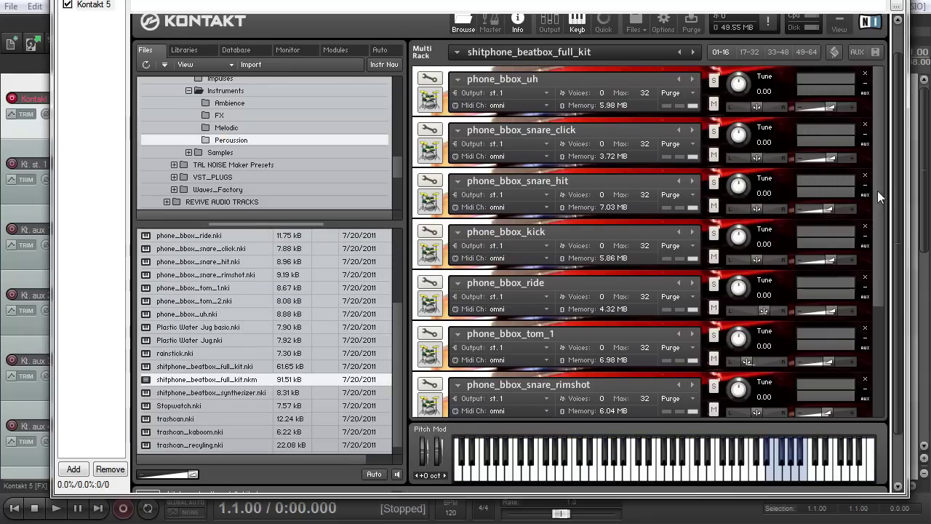
left_click_drag(880, 198, 877, 187)
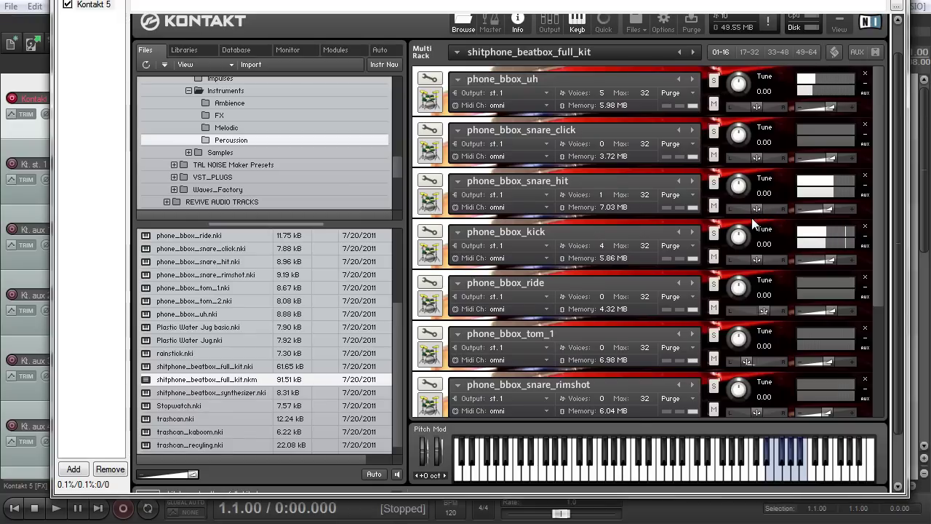
left_click_drag(879, 255, 867, 346)
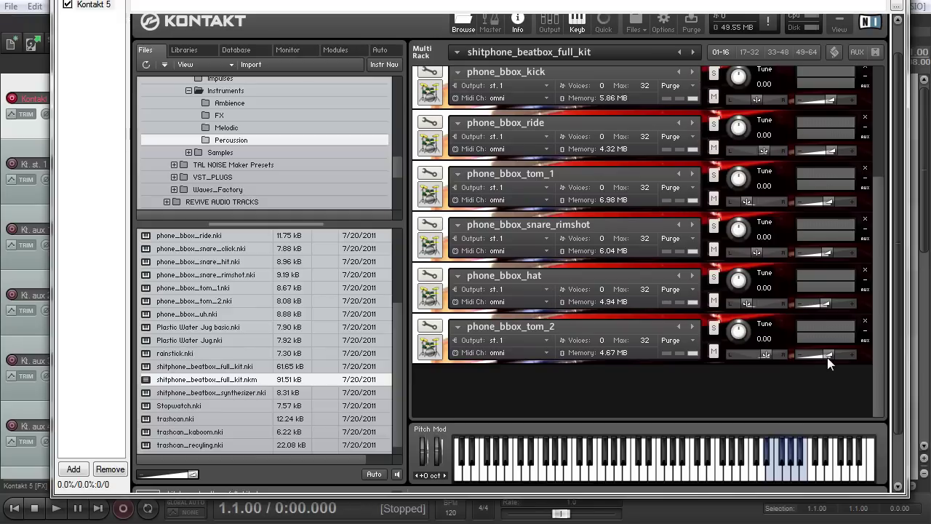
left_click_drag(877, 363, 883, 224)
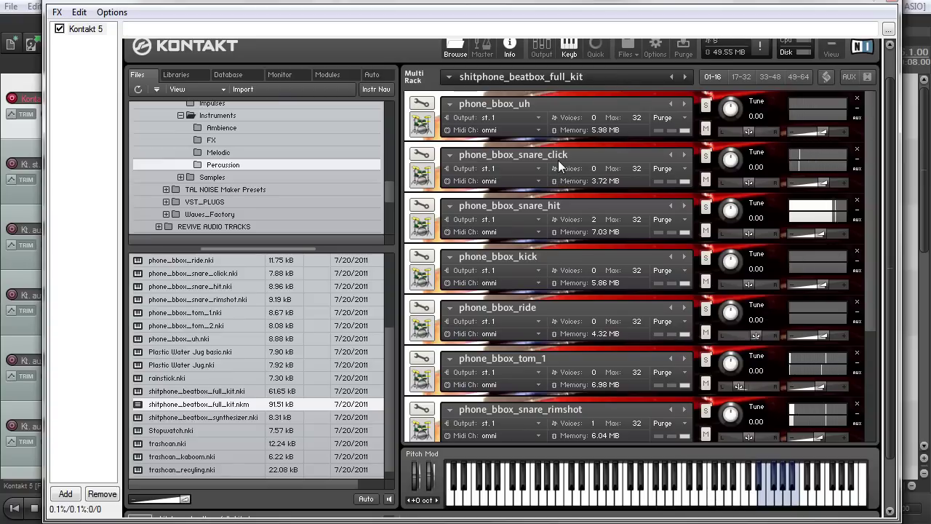
- Browse the rack, resize the folder tree against the file list, then close Kontakt
scroll(871, 214, "down", 1)
scroll(871, 214, "down", 3)
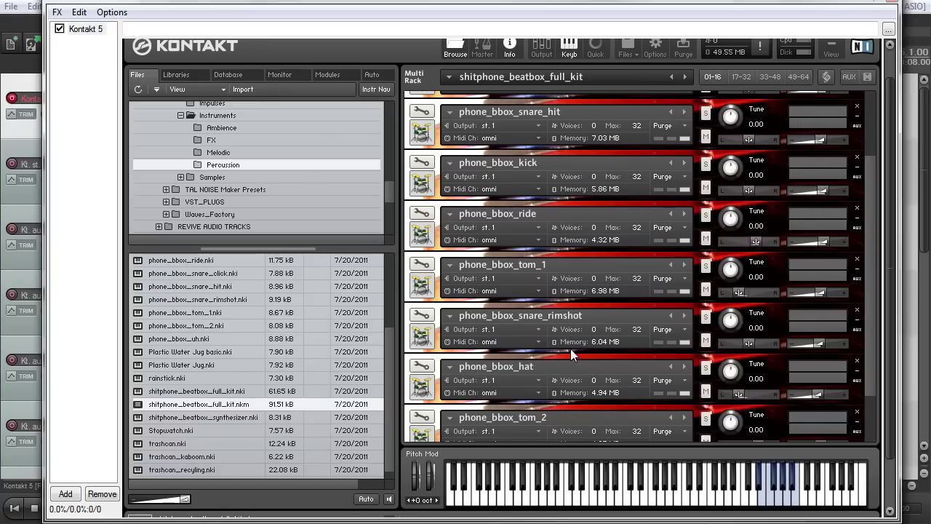
scroll(392, 254, "up", 4)
left_click_drag(224, 248, 234, 210)
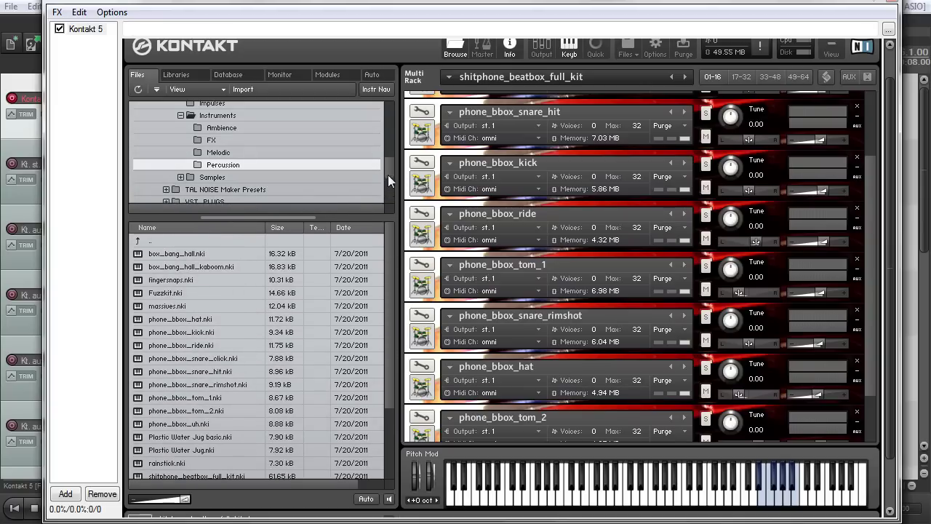
scroll(388, 174, "up", 2)
scroll(388, 174, "down", 2)
scroll(387, 171, "up", 1)
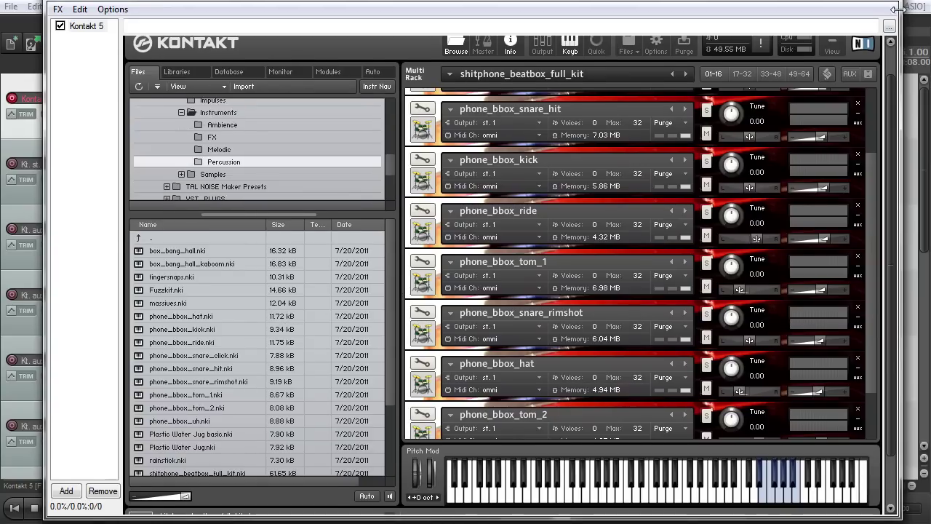
left_click(890, 6)
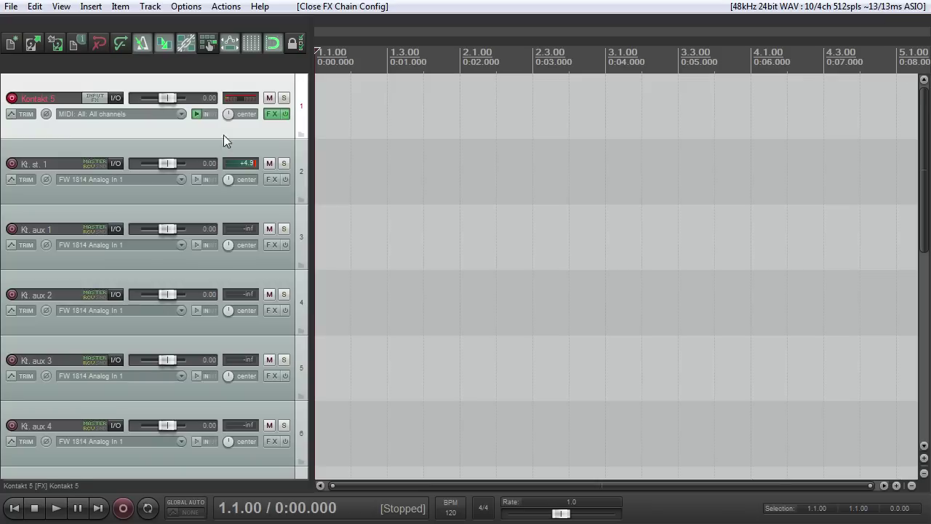
- Select the Kt. st. 1 track and place the edit cursor at 2.3.00
left_click(267, 159)
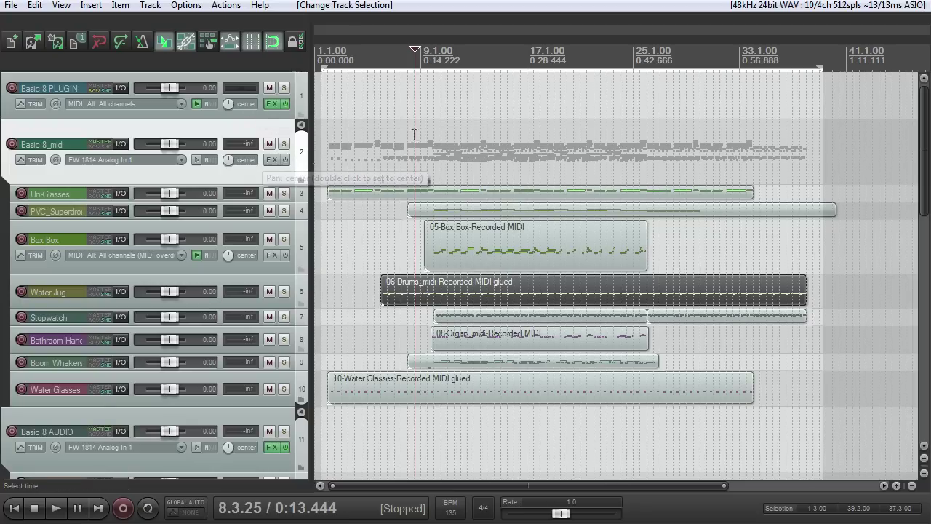
left_click(334, 53)
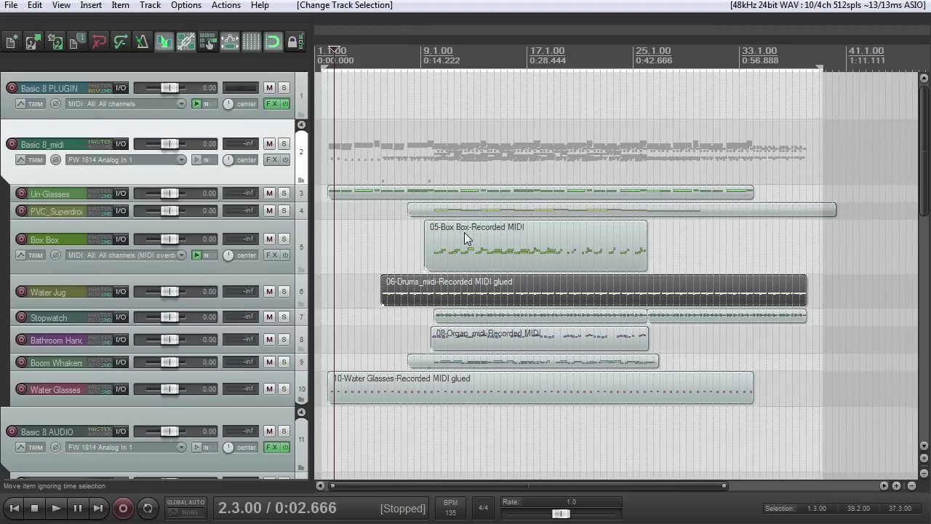
- Play the percussion arrangement and select track 11, Basic 8 AUDIO
scroll(464, 232, "up", 2)
key("space")
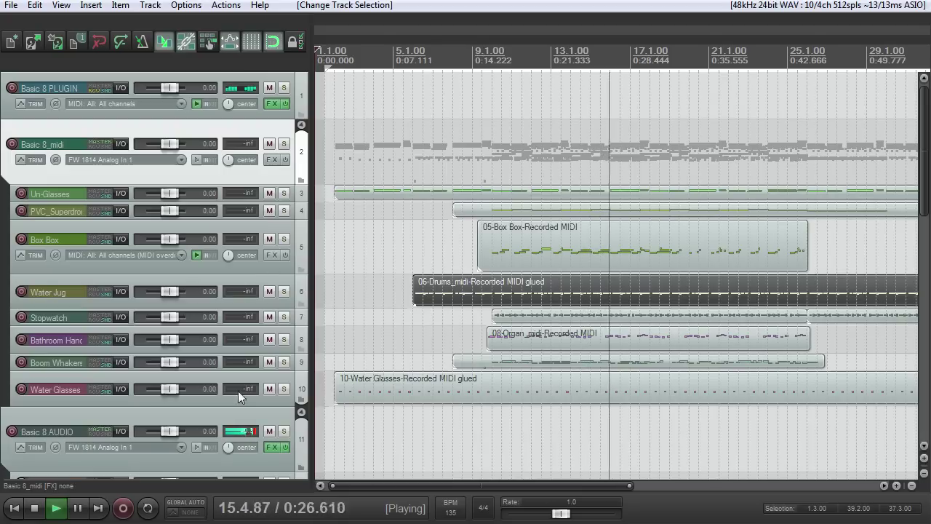
left_click(251, 440)
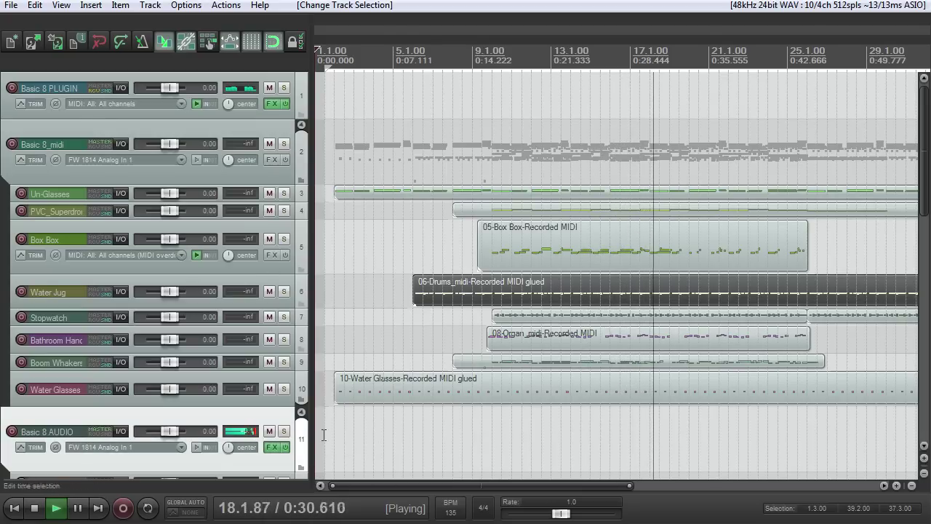
- Lower the ReaComp wet level on Basic 8 AUDIO from +3.0 to 2.5
left_click(273, 447)
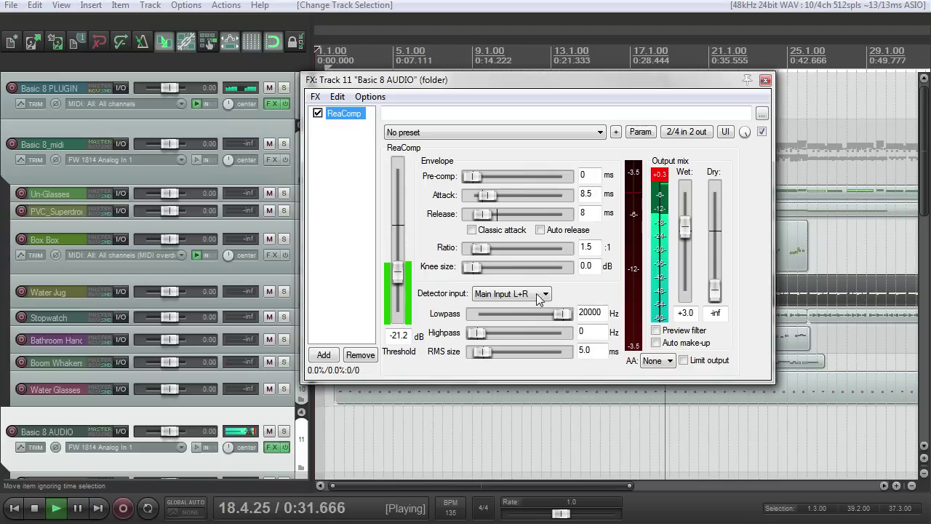
left_click(686, 313)
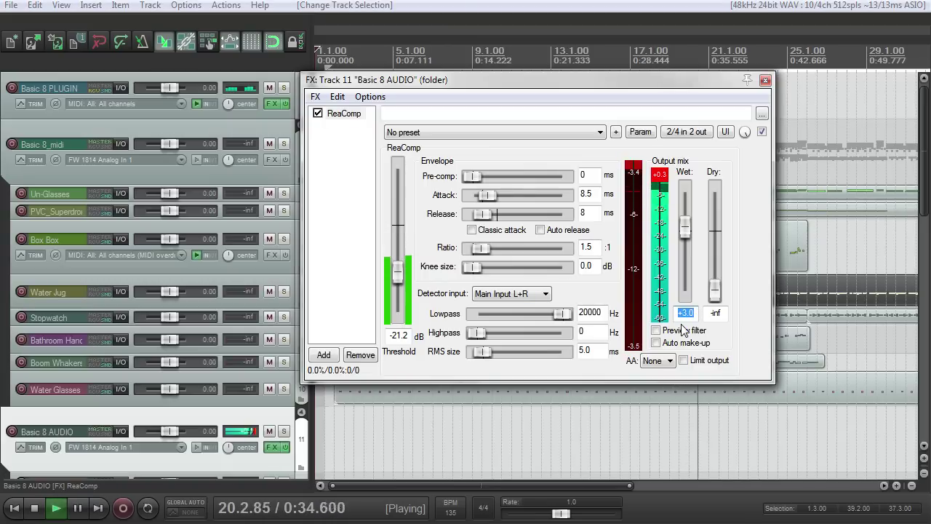
type("2.5")
key("Return")
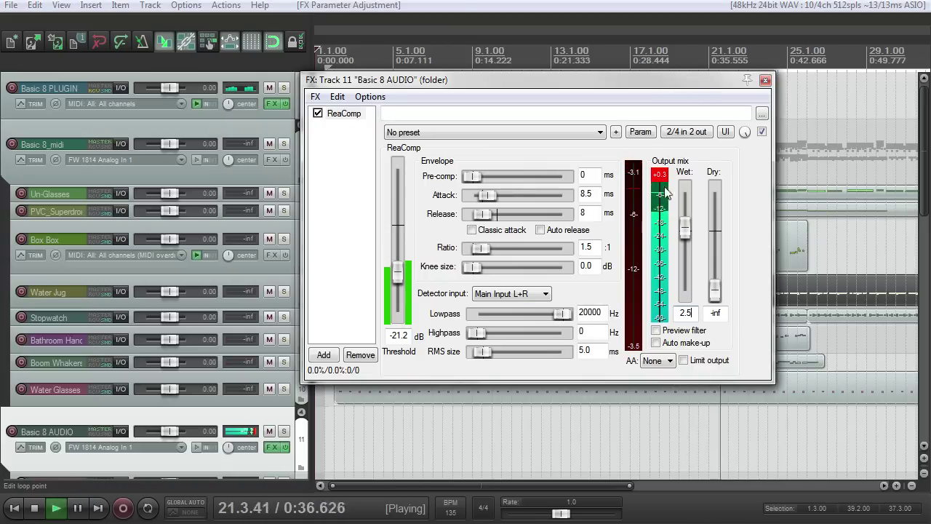
left_click(766, 80)
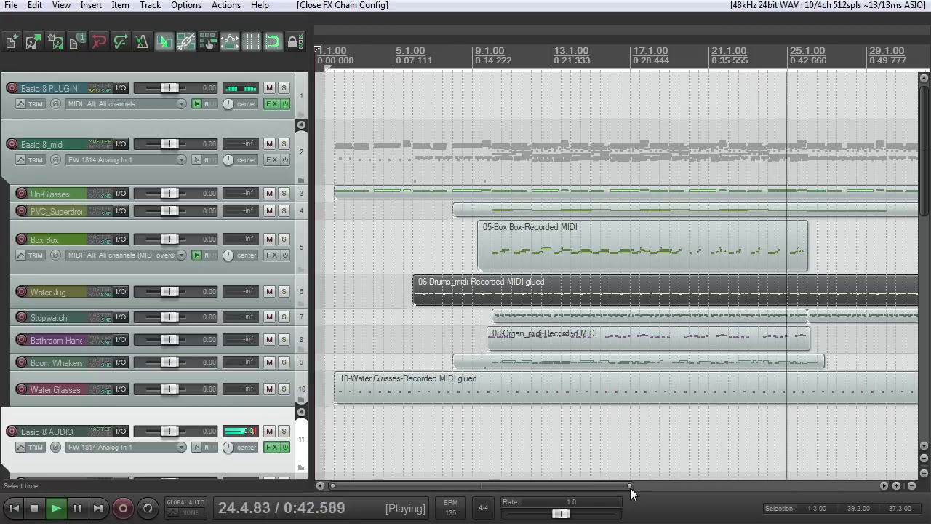
- Recheck the ReaComp settings, then stop playback back at the project start
left_click_drag(631, 486, 686, 488)
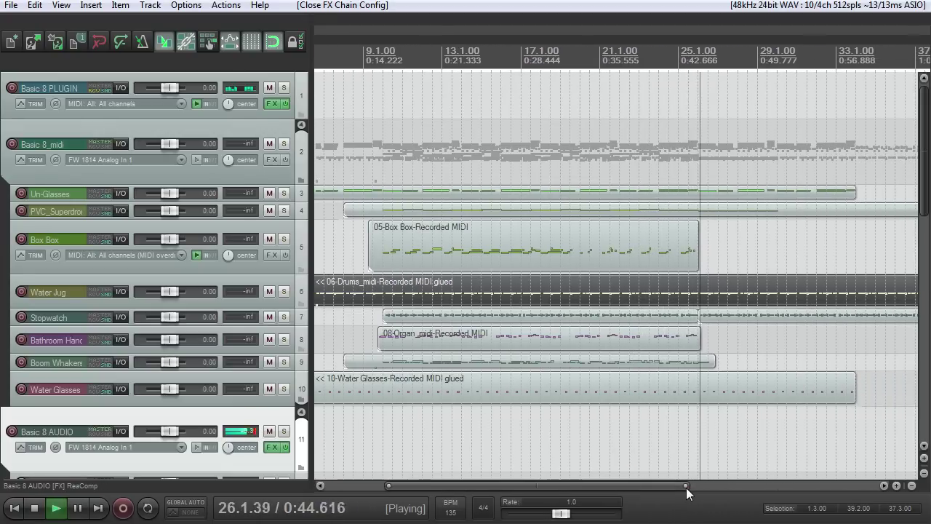
left_click(274, 447)
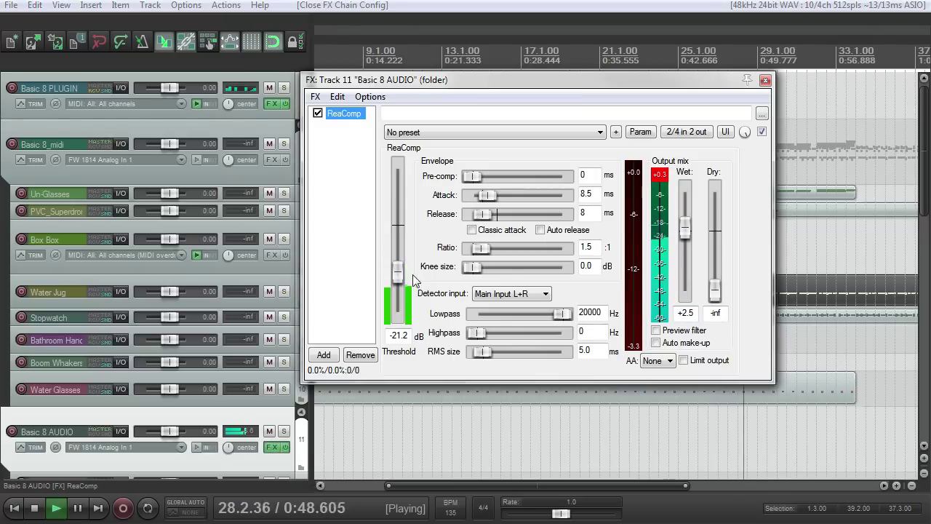
left_click(765, 80)
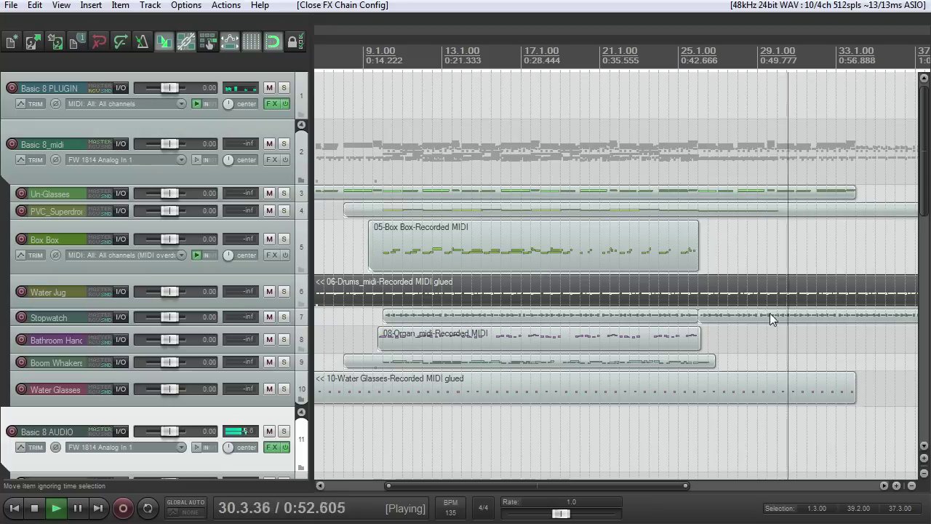
scroll(776, 318, "down", 2)
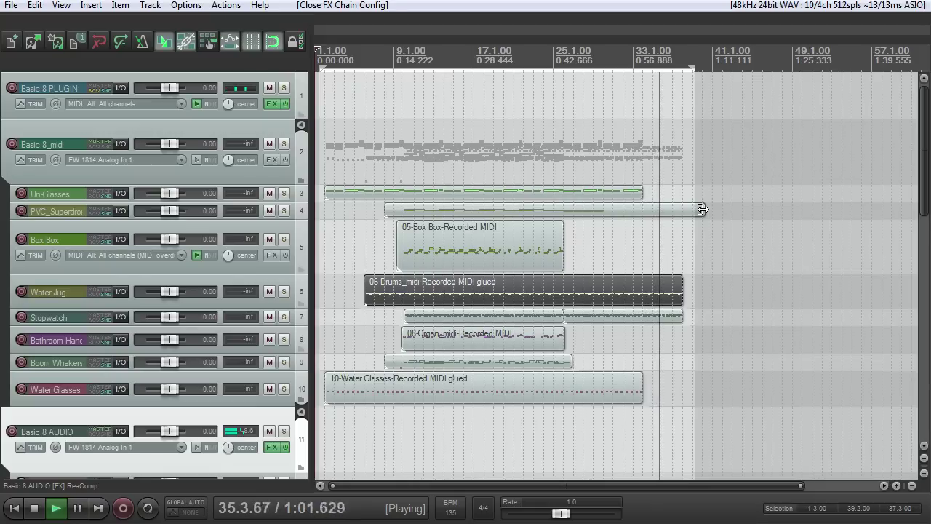
key("Home")
key("space")
scroll(518, 204, "up", 3)
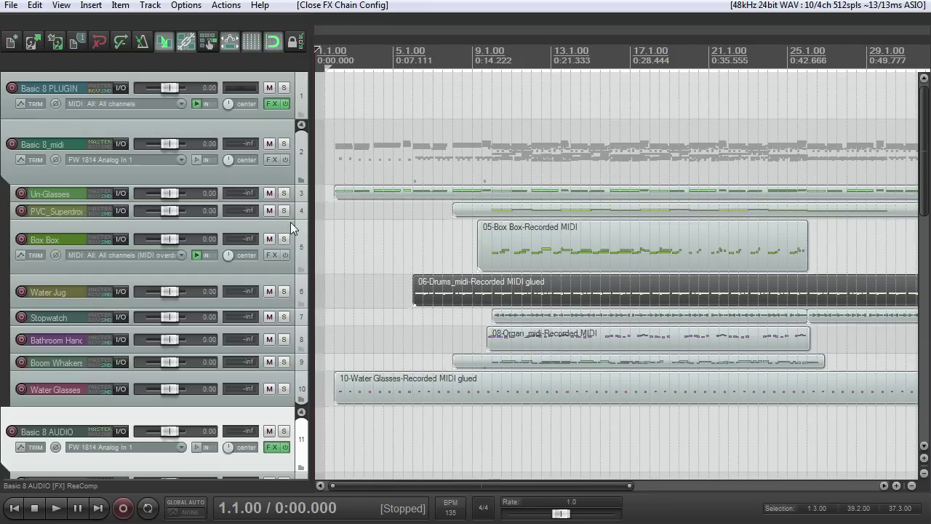
- Rename Box Box to Box Bang and make the Un-Glasses track taller
left_click(84, 231)
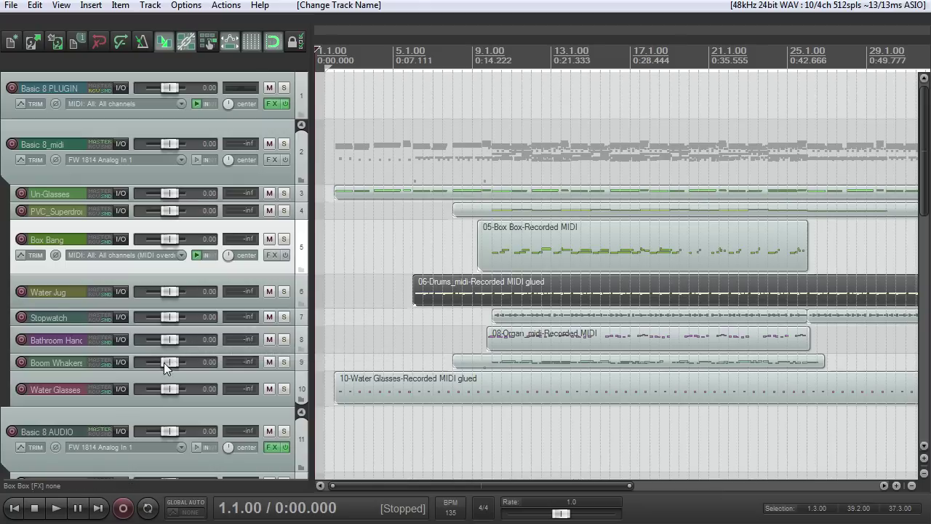
left_click(347, 305)
scroll(417, 183, "up", 2)
left_click_drag(227, 202, 227, 254)
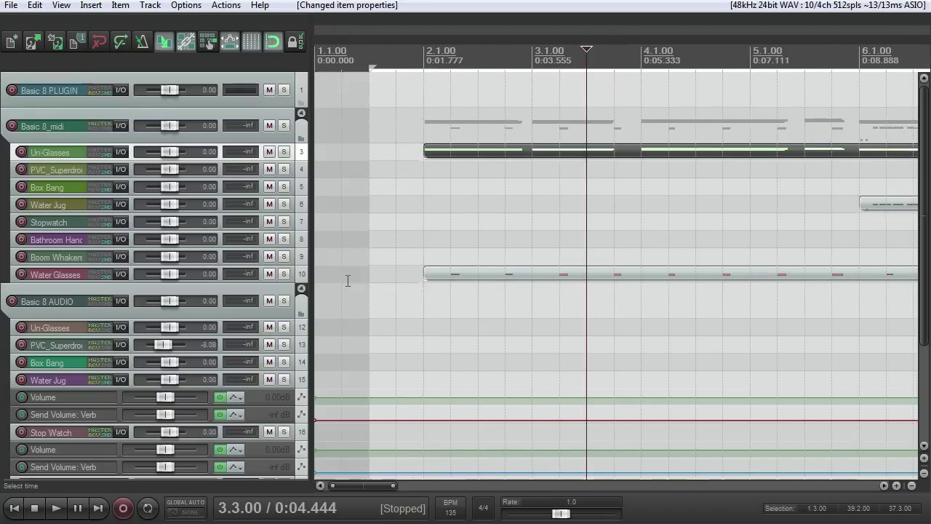
scroll(351, 275, "down", 2)
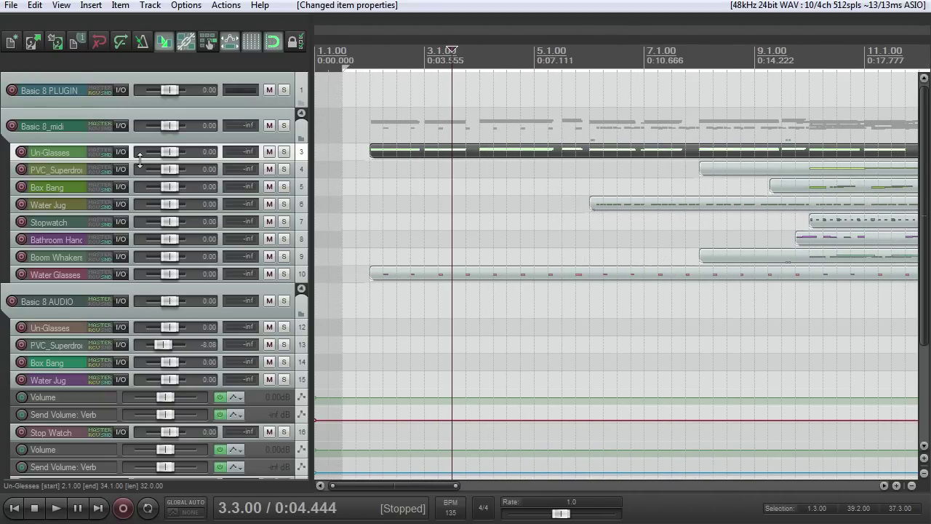
left_click(140, 161)
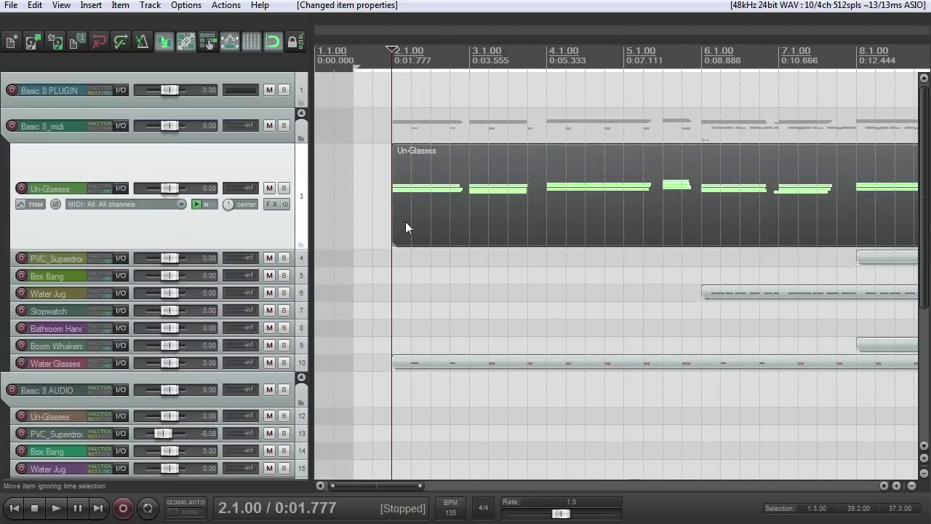
- Play the arrangement, then restart playback from 4.1.00
key("space")
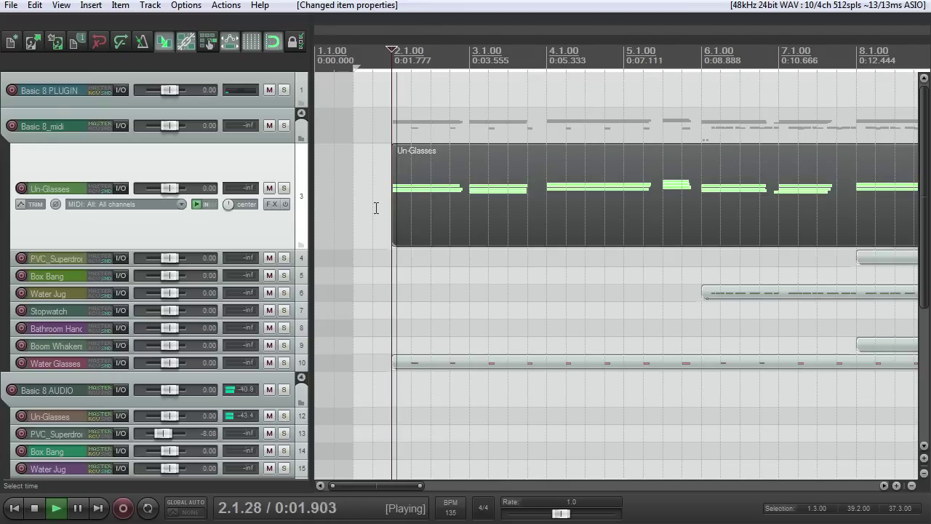
left_click(483, 50)
key("space")
left_click(548, 51)
key("space")
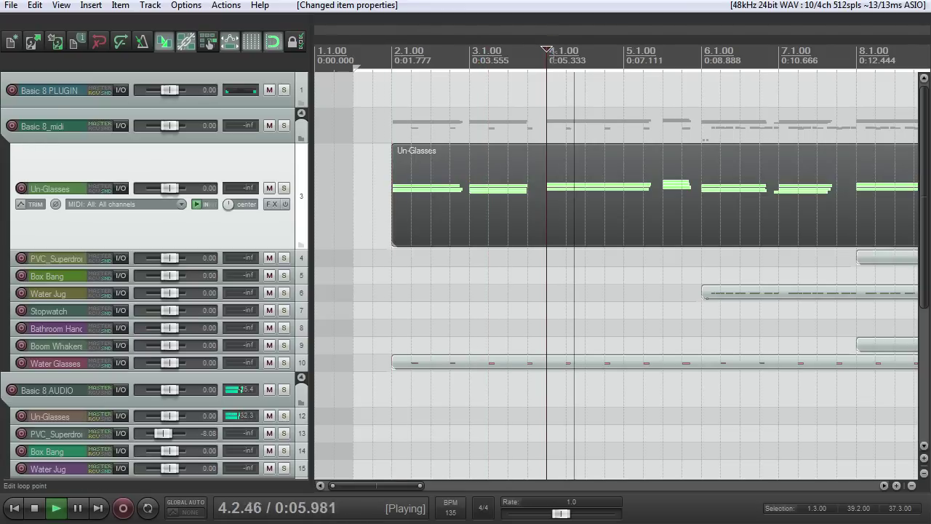
- Stop playback and open the Un-Glasses MIDI item in the MIDI editor
key("space")
double_click(560, 194)
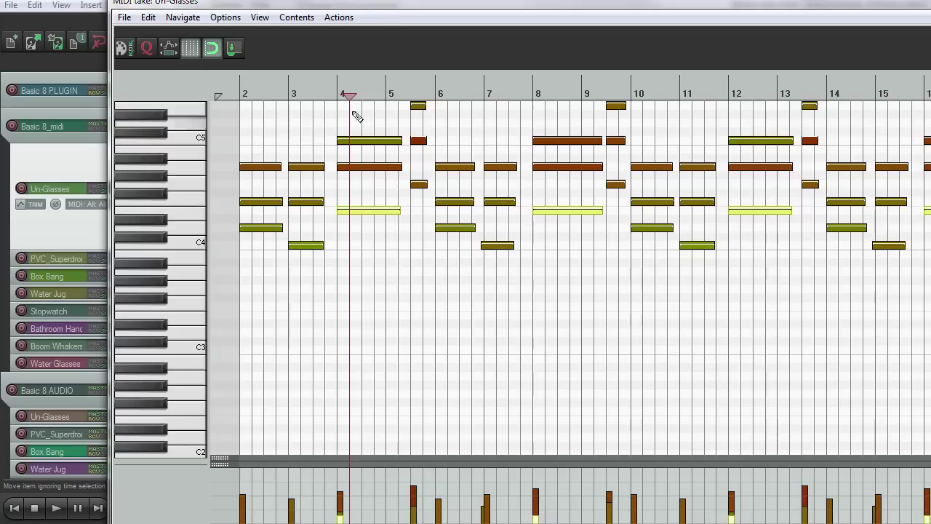
left_click(344, 93)
- Preview the Un-Glasses part several times and select the note at bar 4
key("space")
key("space")
key("space")
key("space")
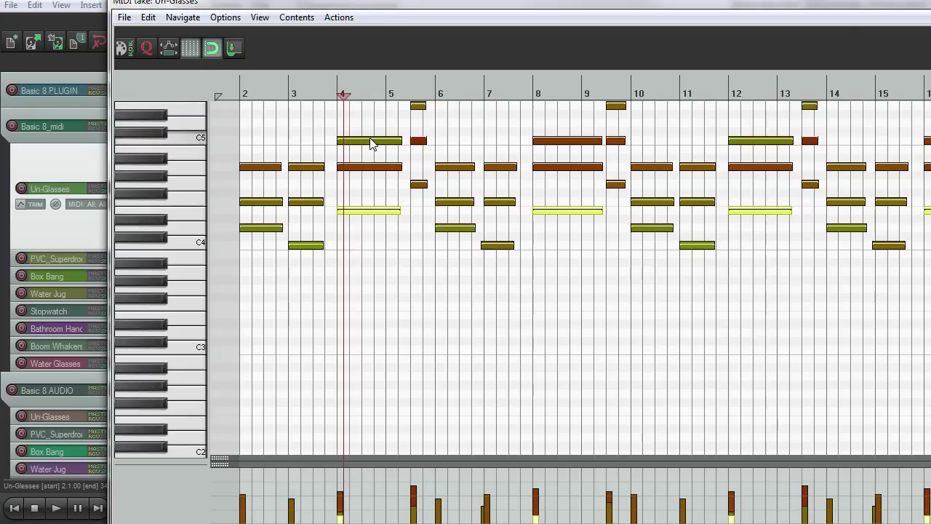
key("space")
key("space")
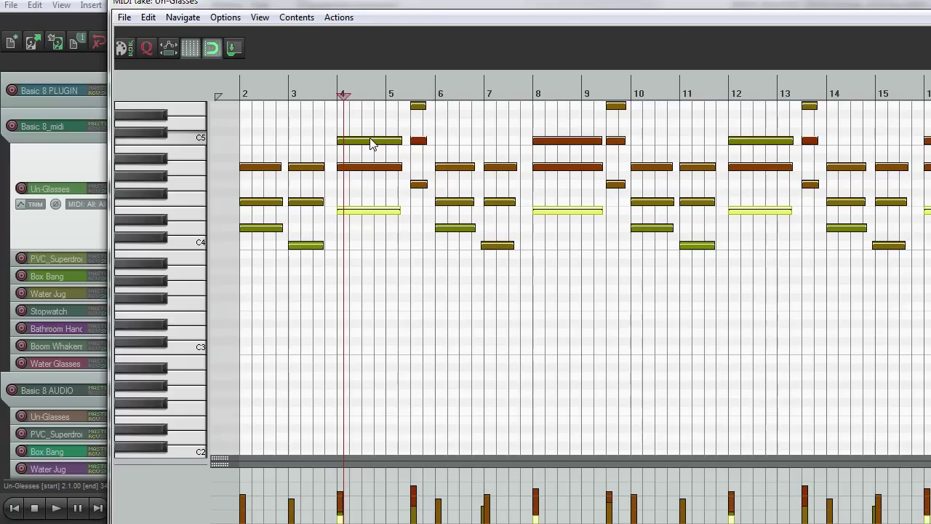
key("space")
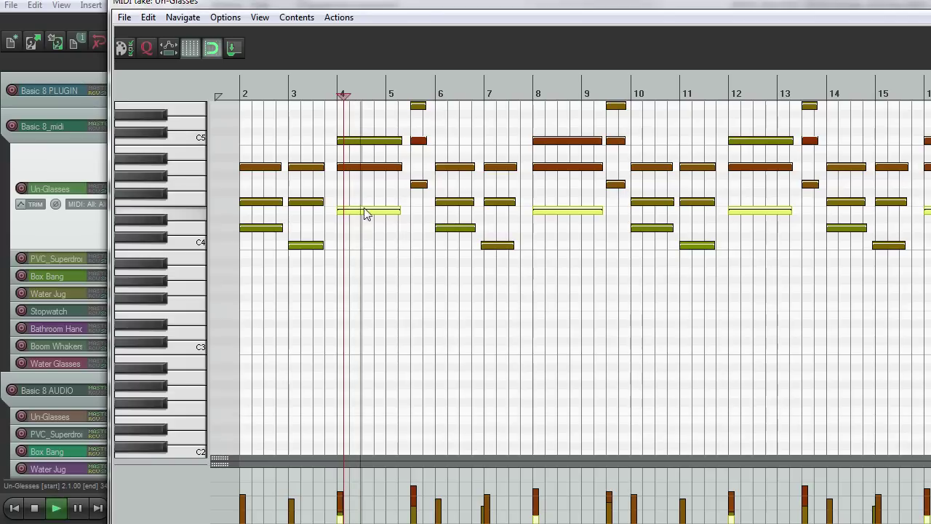
key("space")
key("space")
key("space")
left_click(363, 211)
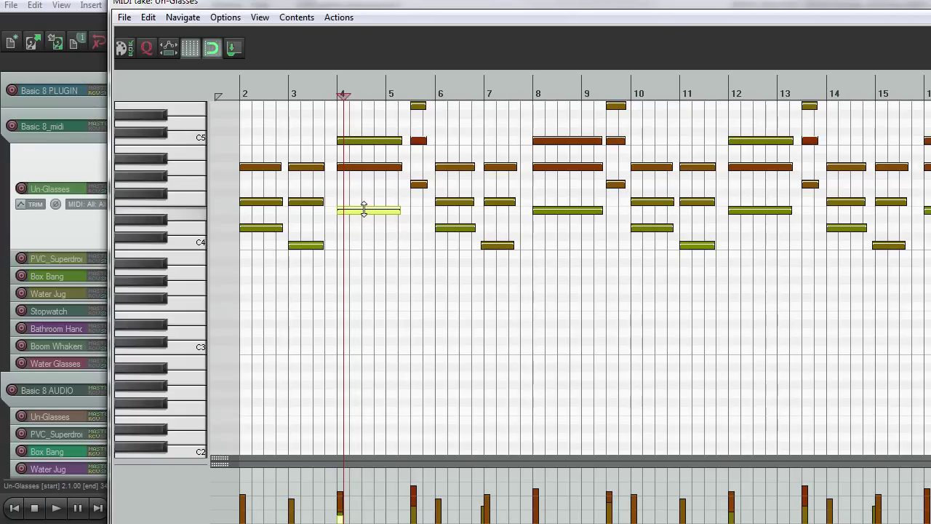
scroll(364, 209, "down", 4)
scroll(368, 214, "up", 2)
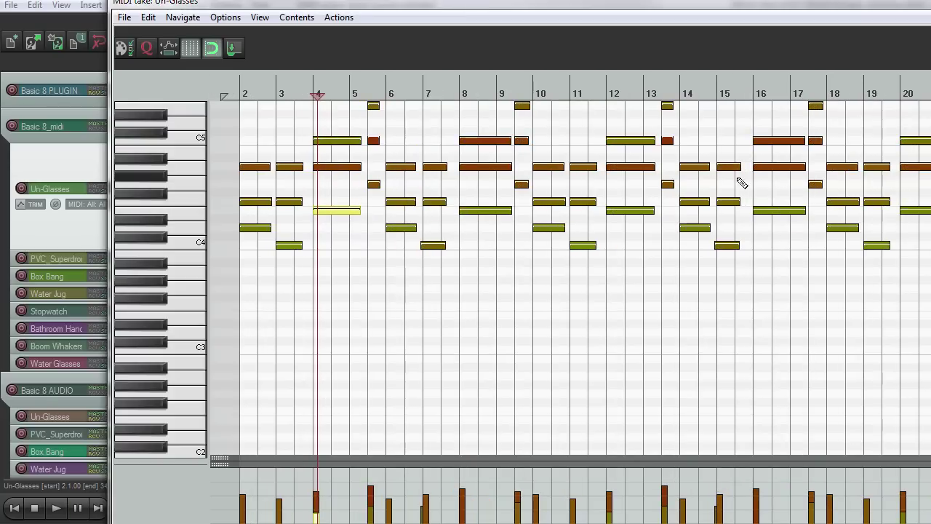
- Close the MIDI editor and start playback from bar 10
key("Escape")
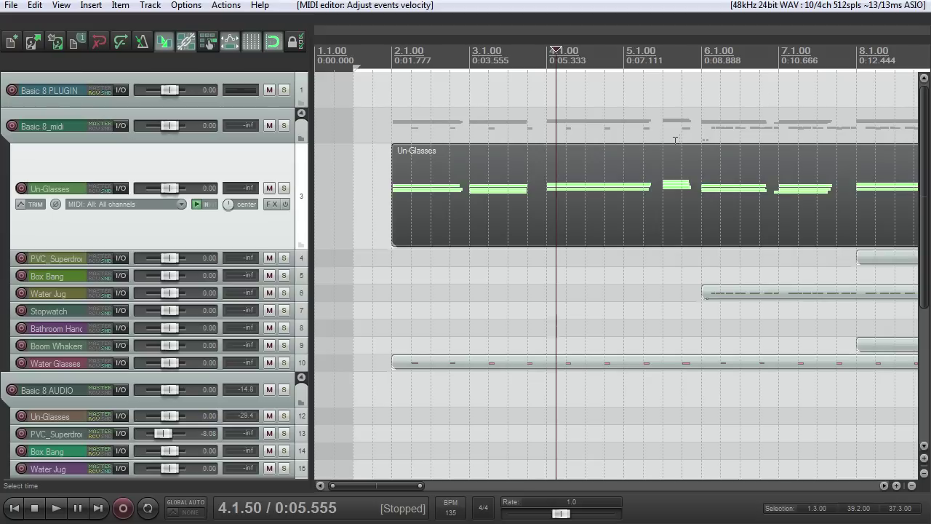
scroll(503, 175, "down", 5)
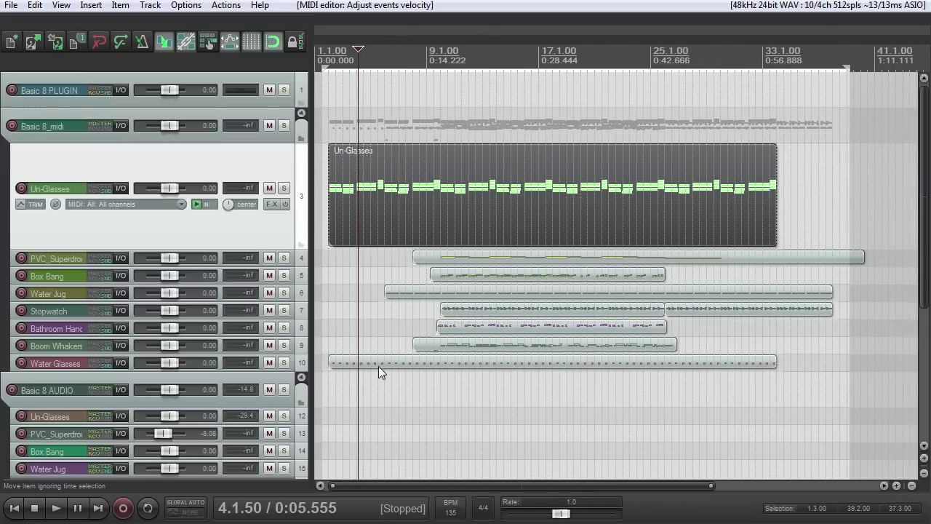
left_click(419, 59)
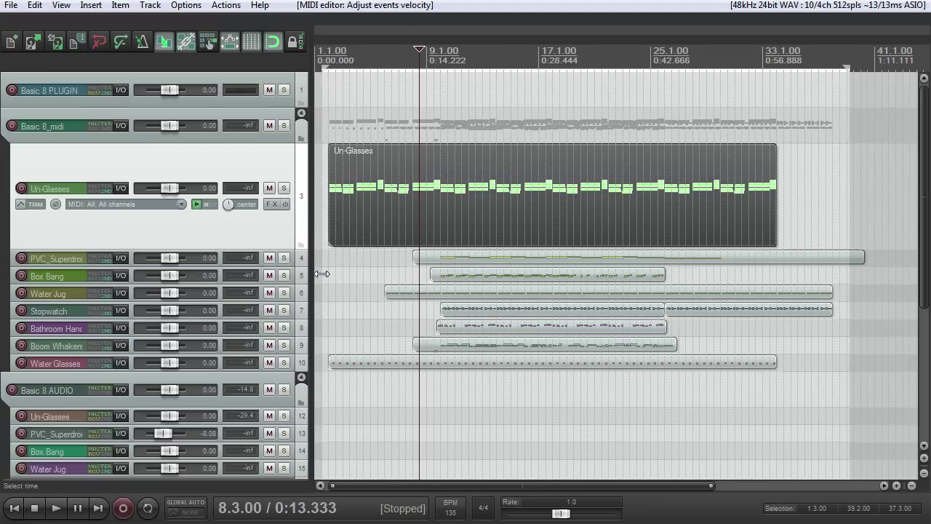
left_click(441, 51)
key("space")
- Solo the Box Bang track, make it taller, and record-arm it
left_click(283, 275)
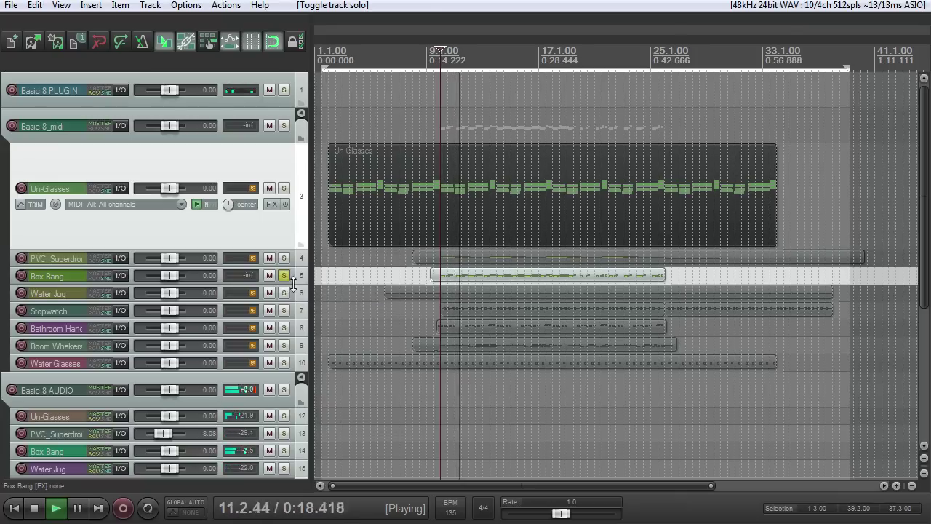
left_click_drag(295, 284, 295, 318)
key("space")
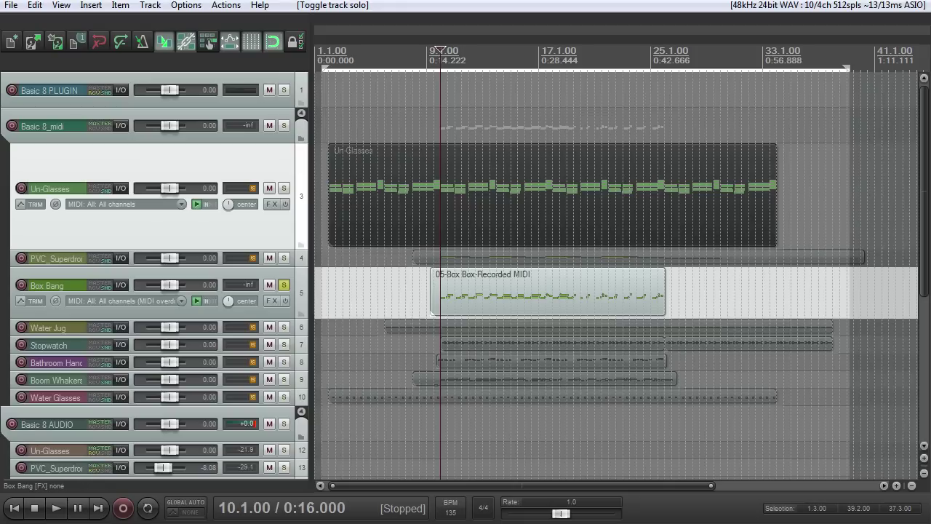
left_click(21, 286)
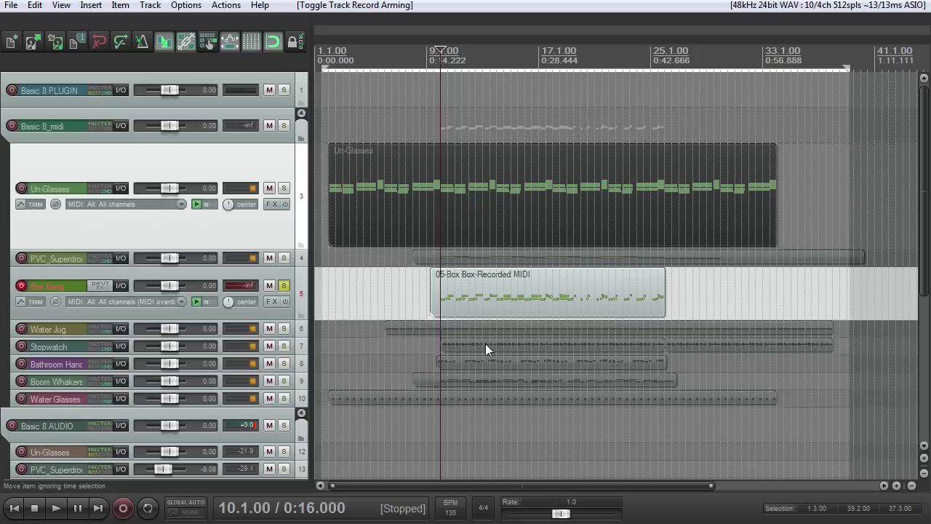
- Open the Box Bang MIDI item in the editor with an enlarged controller lane
double_click(469, 304)
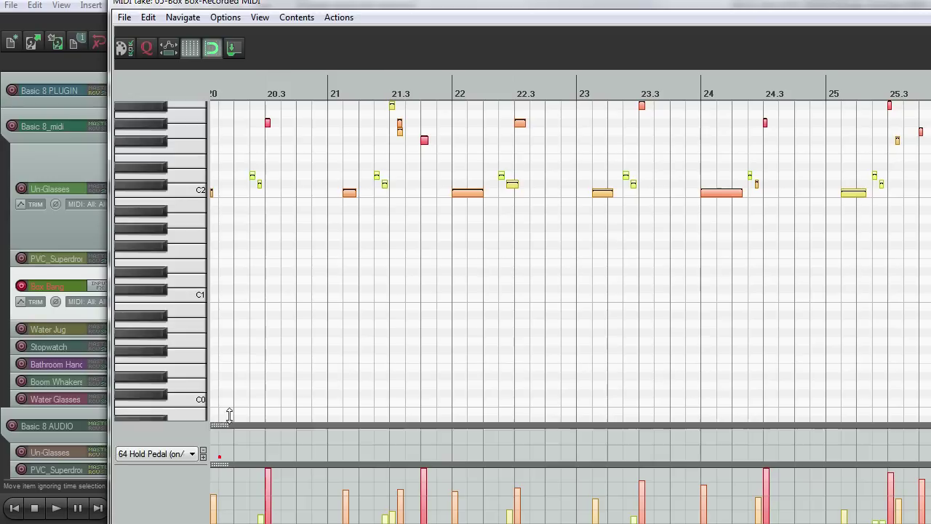
left_click_drag(218, 395, 222, 305)
scroll(260, 291, "down", 5)
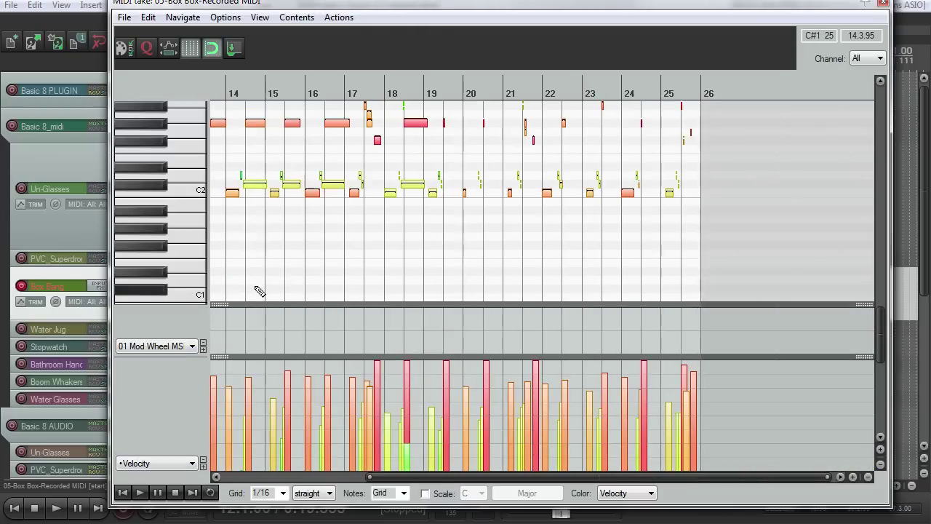
scroll(233, 182, "down", 3)
- Preview near bar 10, then draw full-value (127) Mod Wheel events from about 9.3 to bar 10
left_click(215, 94)
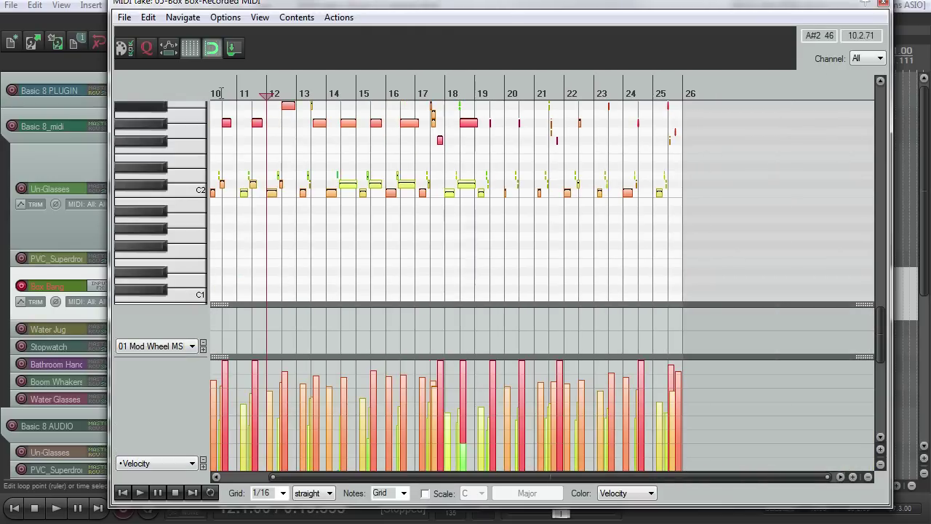
key("space")
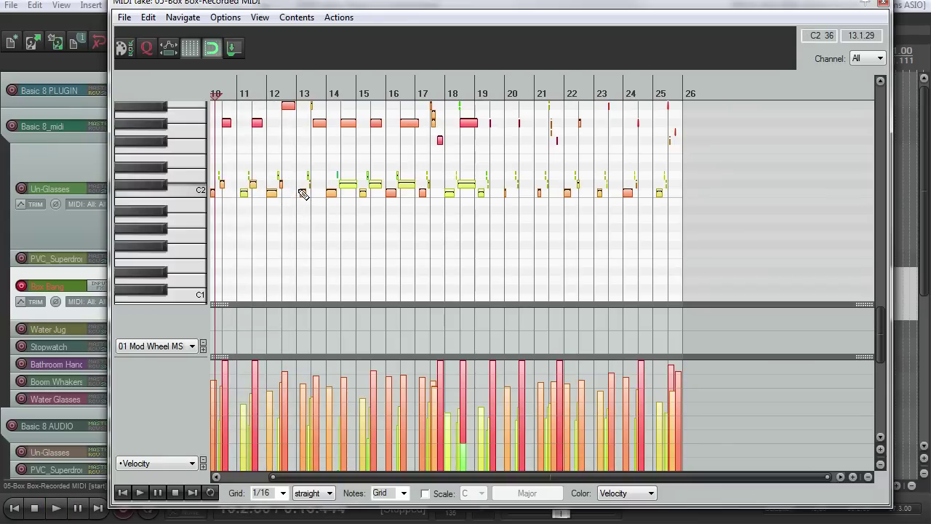
key("space")
scroll(515, 144, "up", 1)
scroll(515, 144, "up", 2)
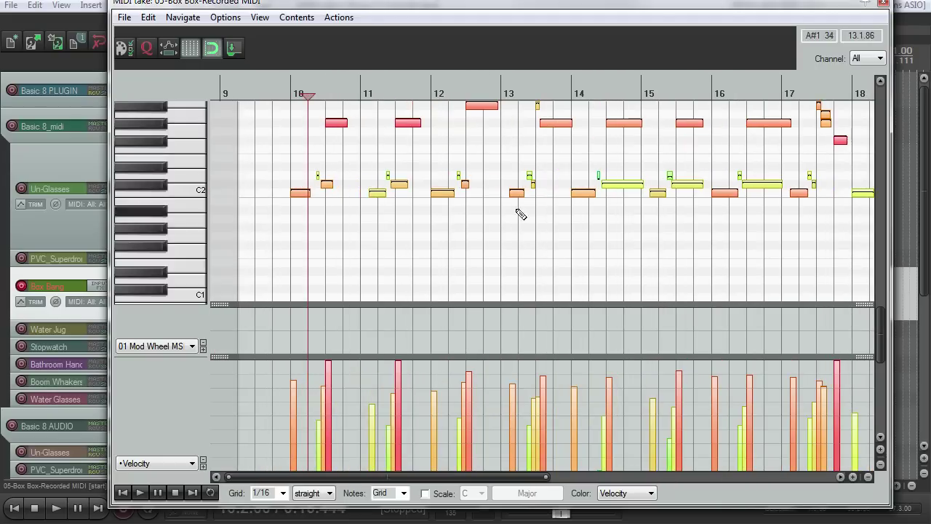
scroll(448, 193, "up", 1)
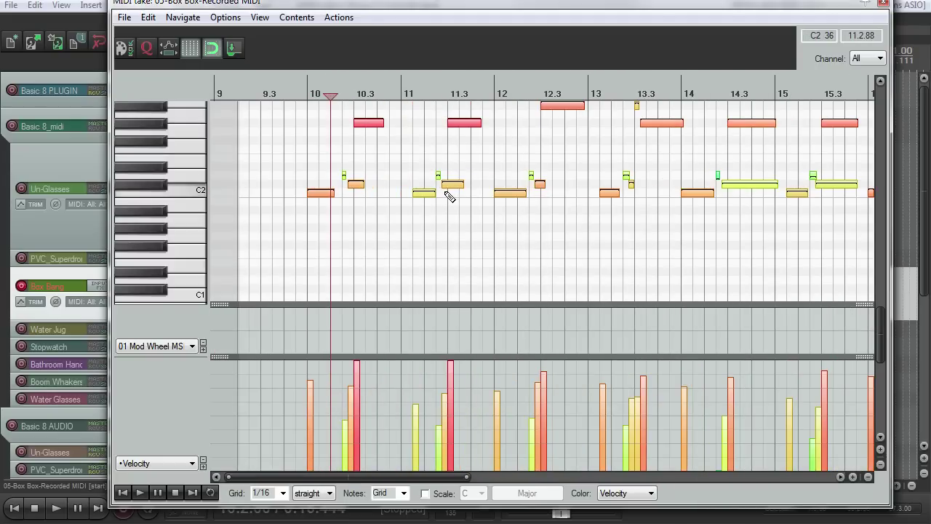
mouse_move(274, 343)
left_mouse_down()
mouse_move(282, 307)
mouse_move(274, 298)
mouse_move(318, 296)
left_mouse_up()
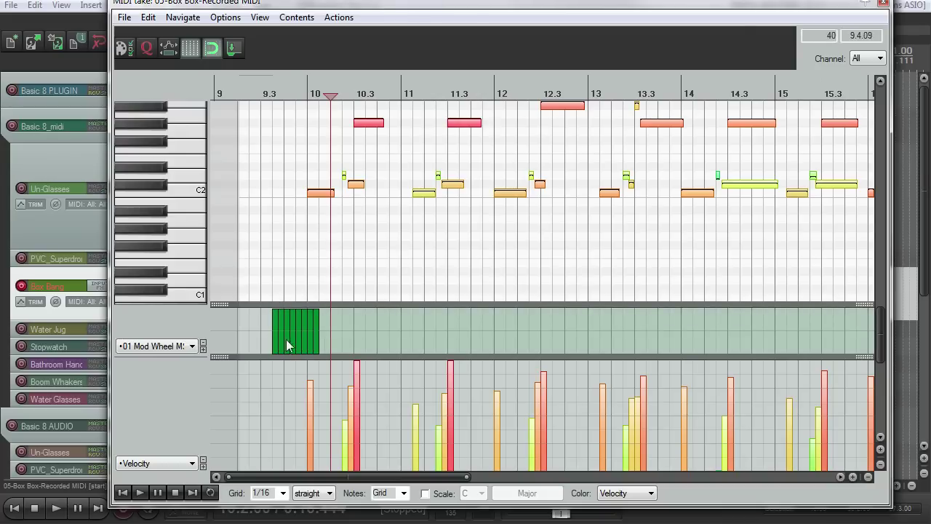
- Disarm Box Bang, preview from 9.3 and 10.3, and bring up Quantize Events higher on screen
left_click(22, 280)
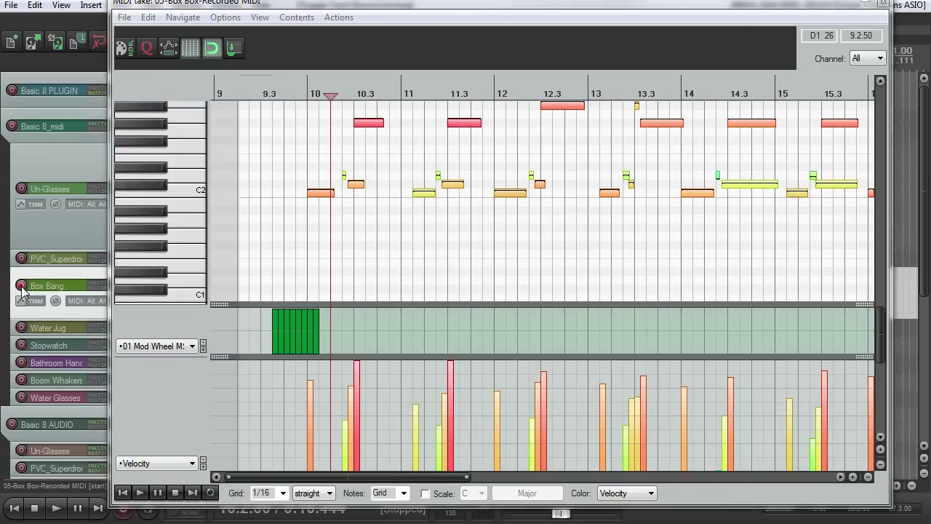
left_click(278, 94)
key("space")
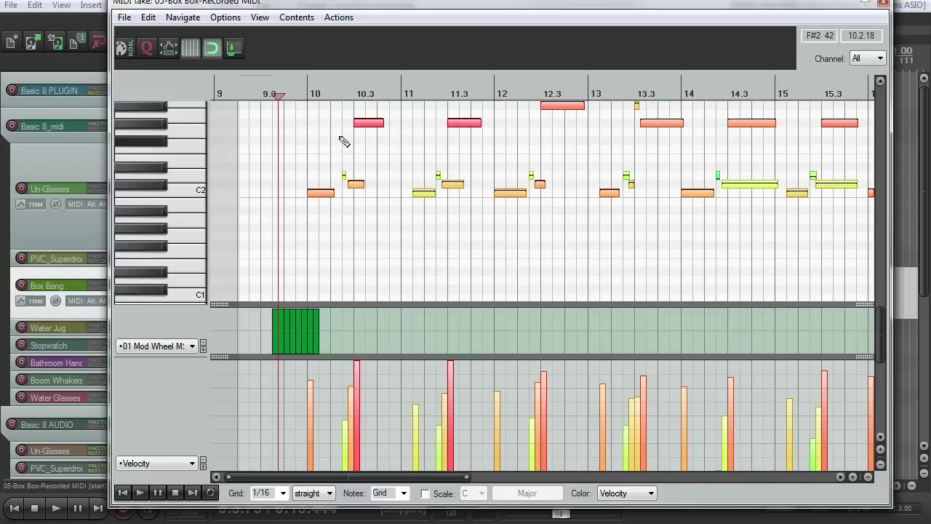
key("space")
left_click(361, 94)
key("space")
key("space")
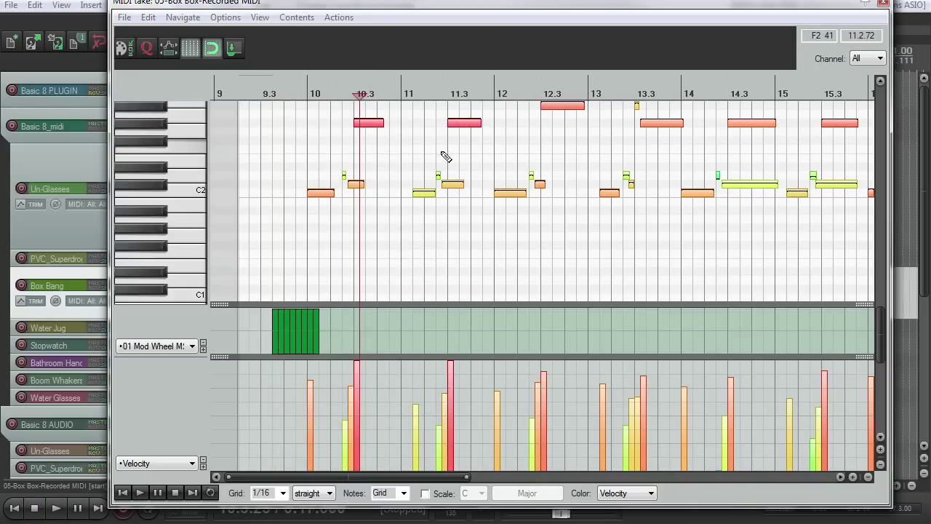
key("ctrl+q")
left_click_drag(549, 329, 556, 188)
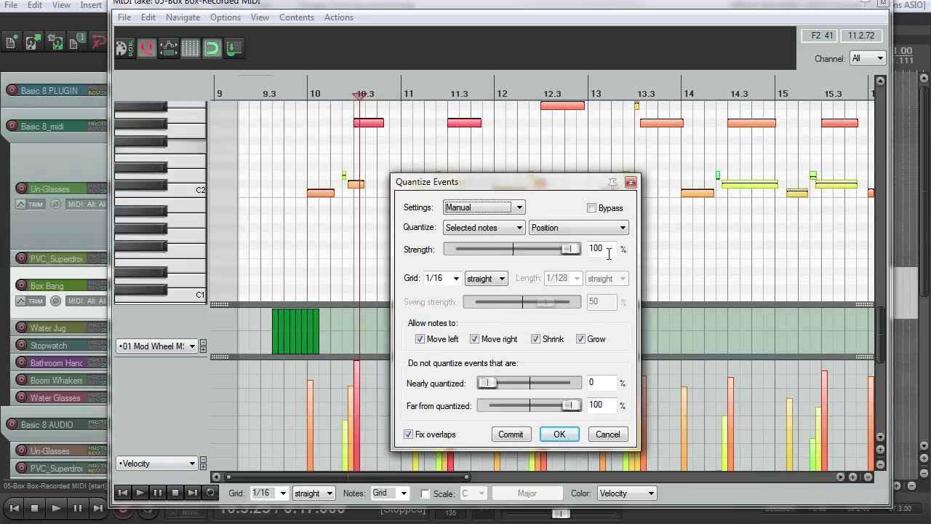
- Quantize note position and length together, trying a 1/8 note length with playback
left_click(615, 227)
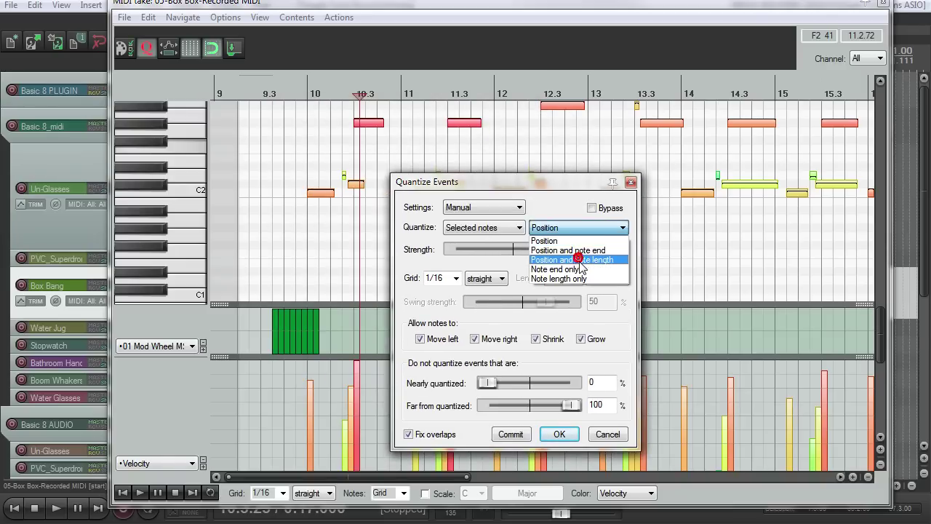
left_click(582, 259)
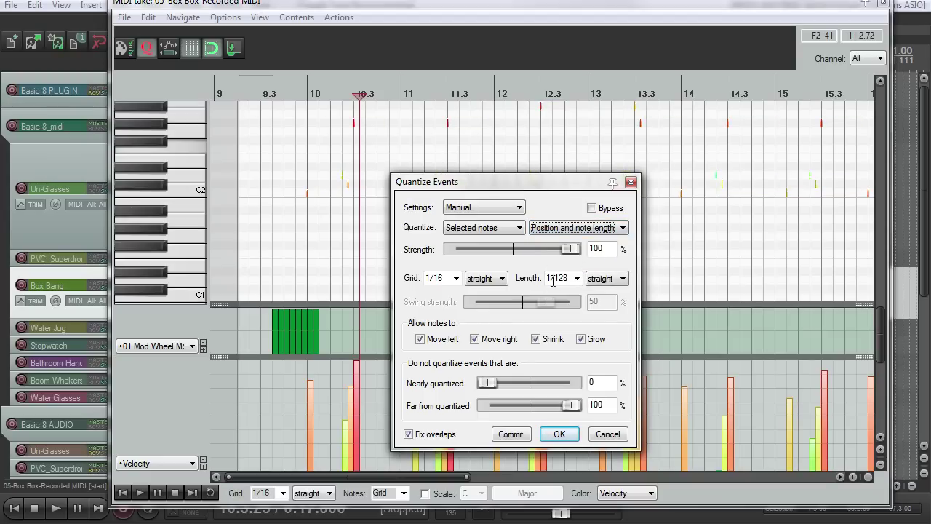
left_click(577, 278)
left_click(574, 284)
left_click(572, 281)
left_click(569, 331)
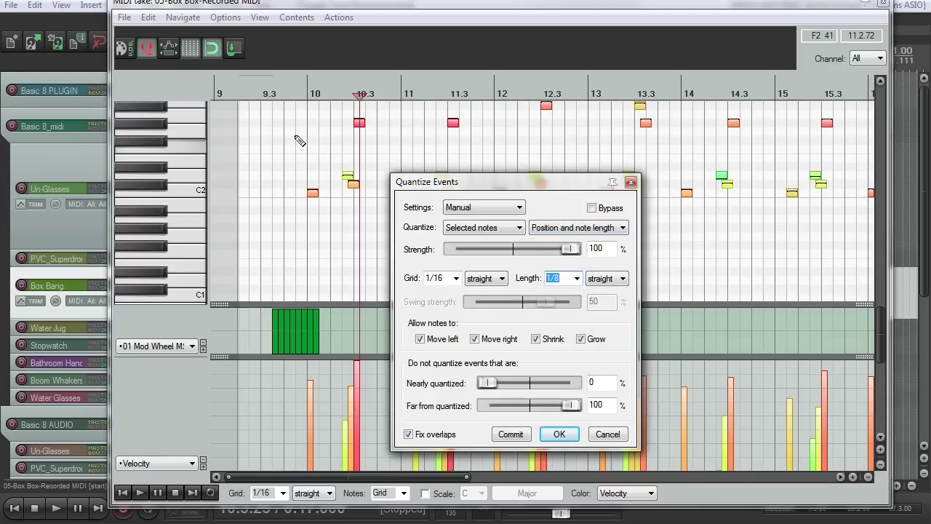
key("space")
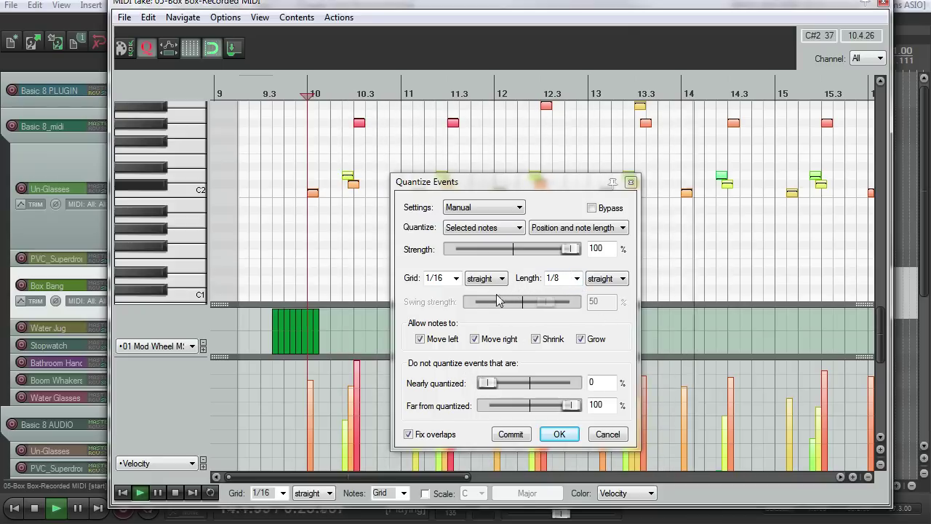
- Settle on a 1/64 quantized note length after trying 1/4, and apply the quantize
left_click(568, 279)
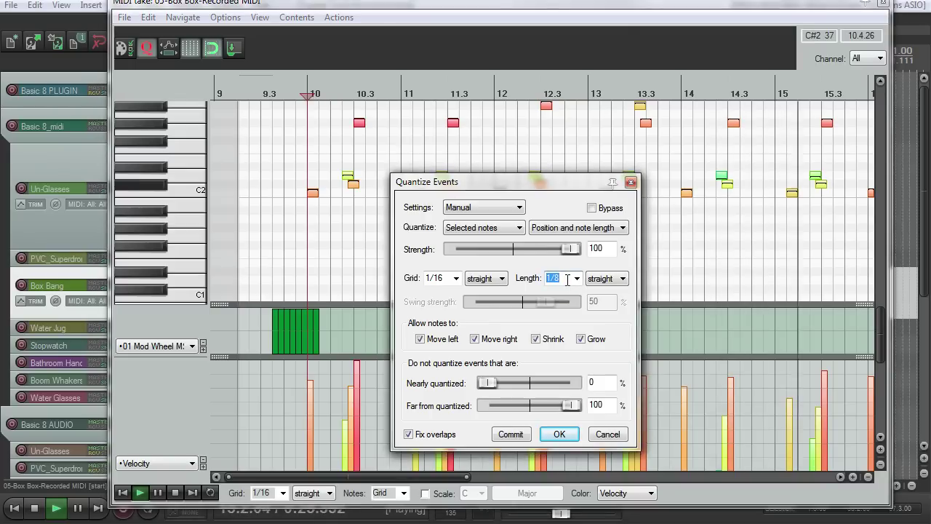
scroll(570, 280, "up", 1)
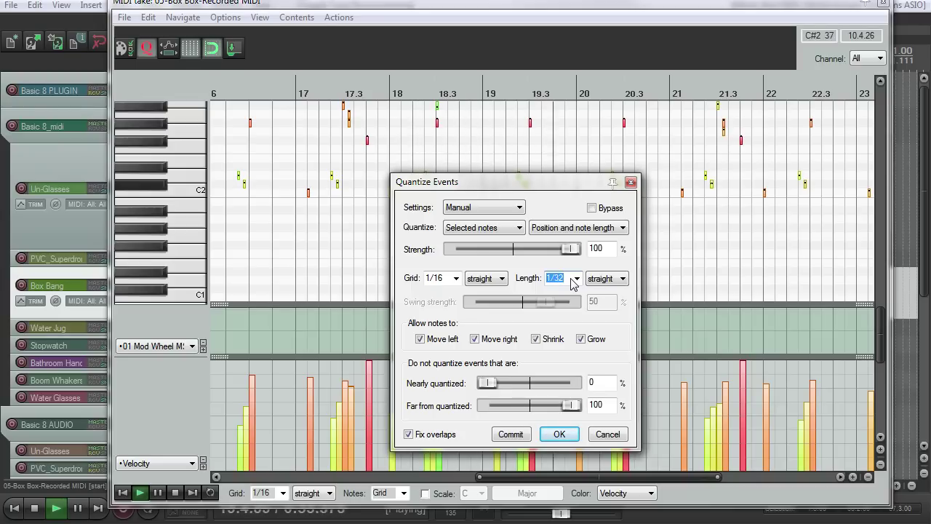
scroll(572, 283, "up", 1)
scroll(573, 283, "up", 1)
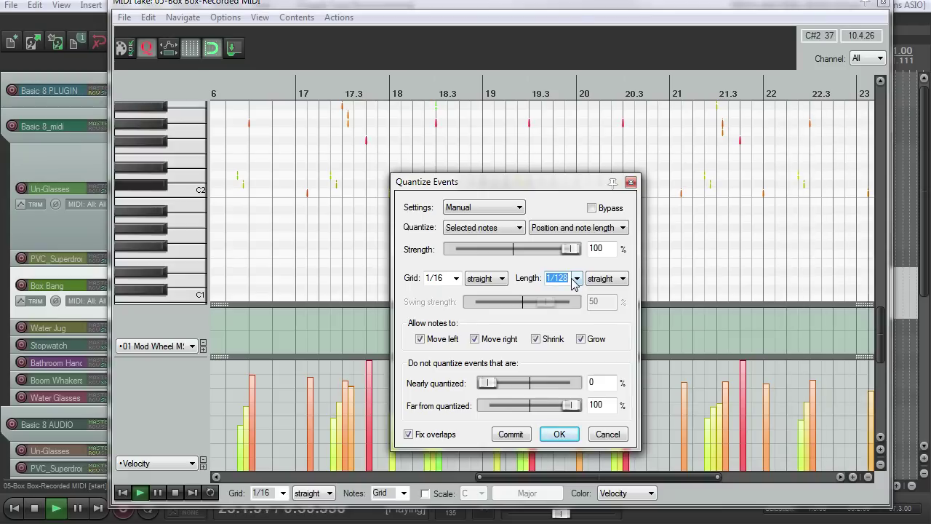
scroll(572, 283, "down", 1)
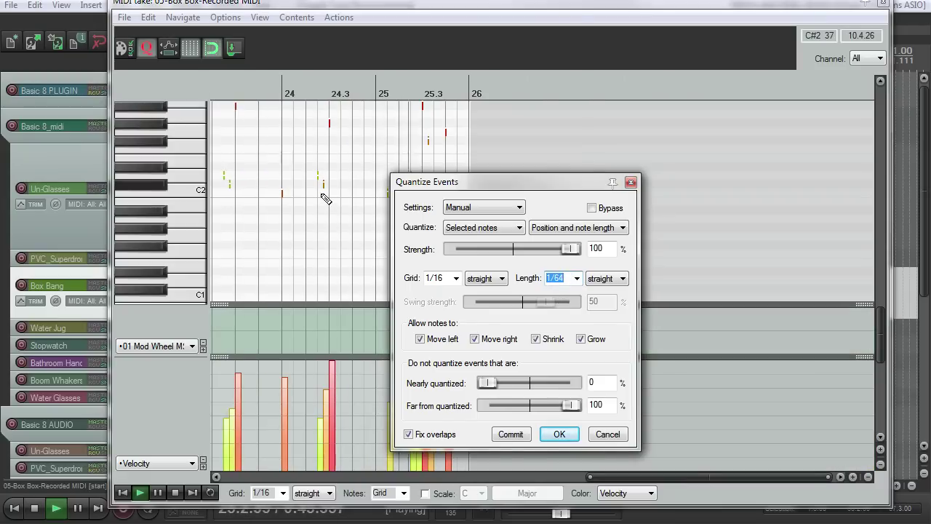
scroll(326, 199, "down", 4)
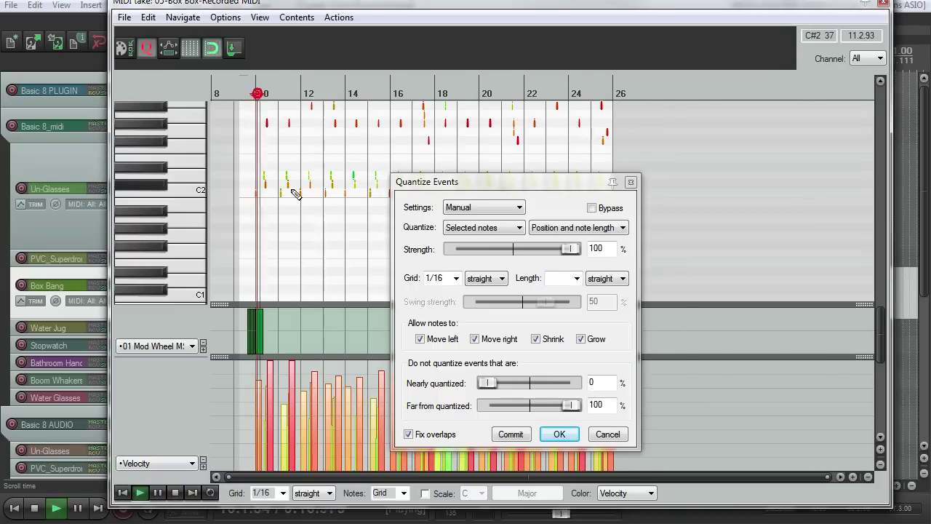
scroll(299, 207, "up", 2)
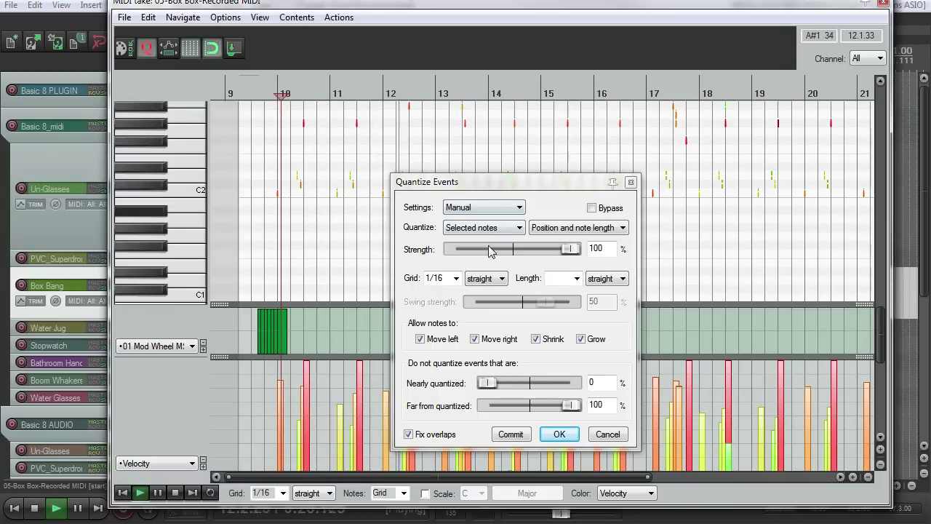
left_click(576, 280)
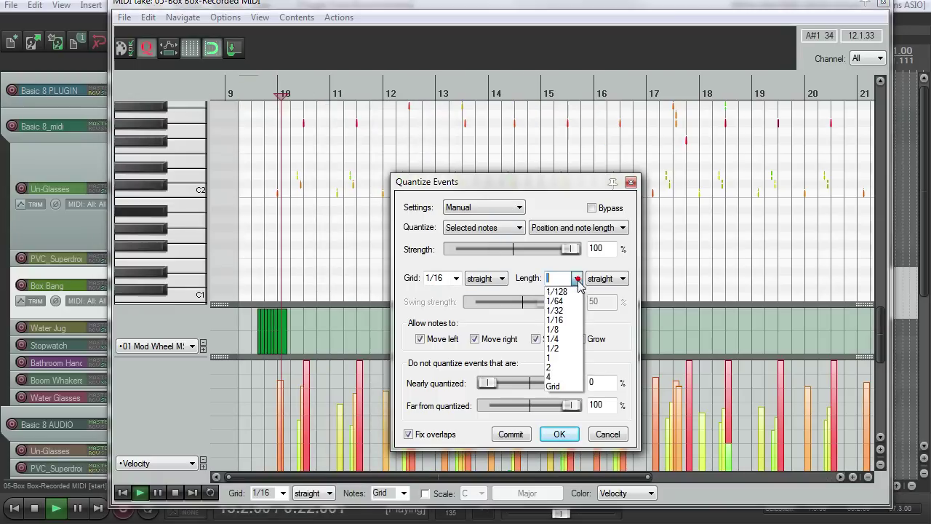
left_click(566, 339)
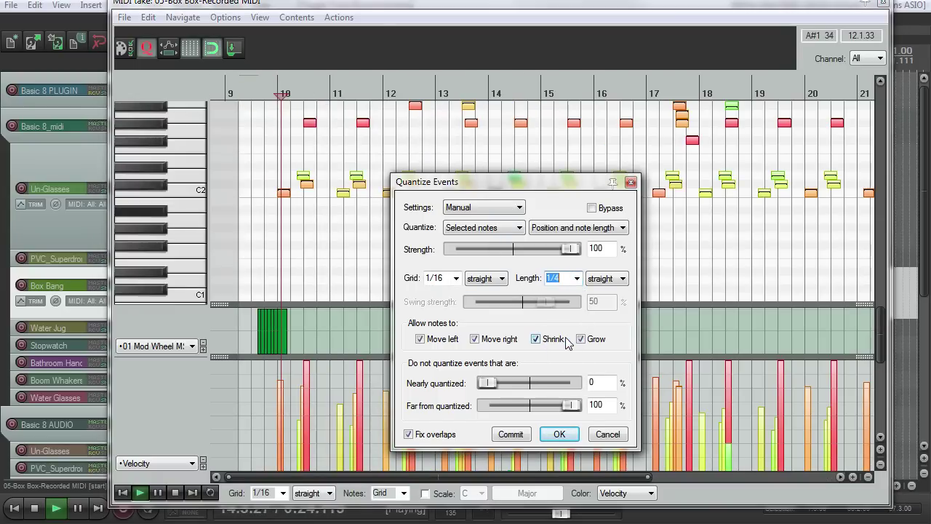
left_click(576, 279)
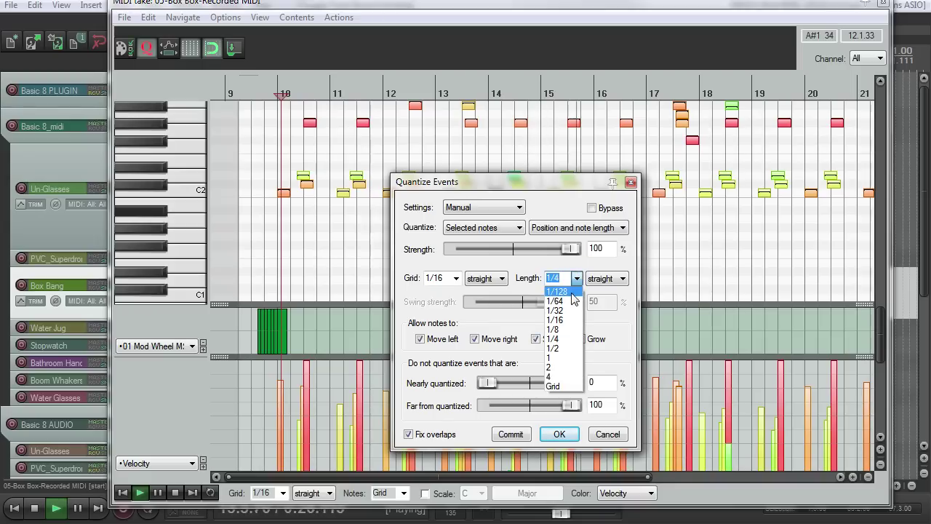
left_click(559, 300)
left_click(558, 434)
- Close the MIDI editor, unsolo Box Bang and stop playback
left_click(882, 8)
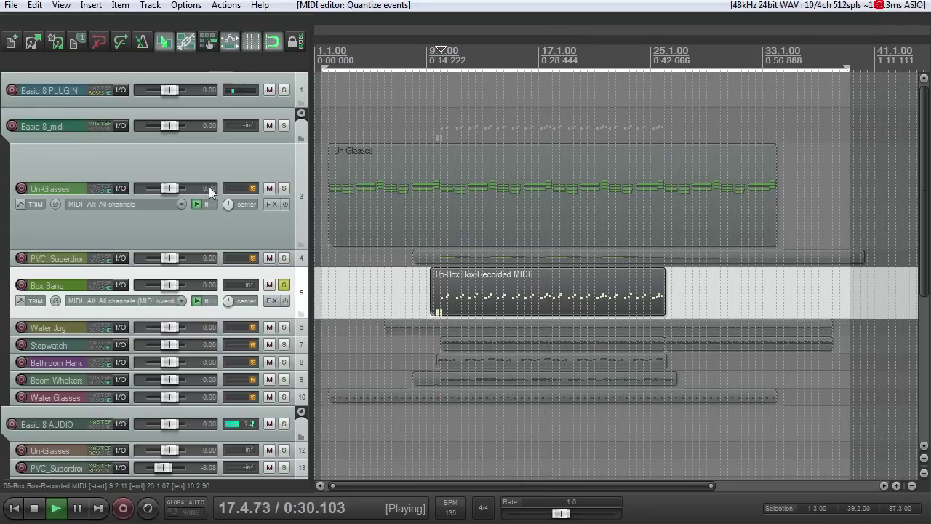
left_click(283, 285)
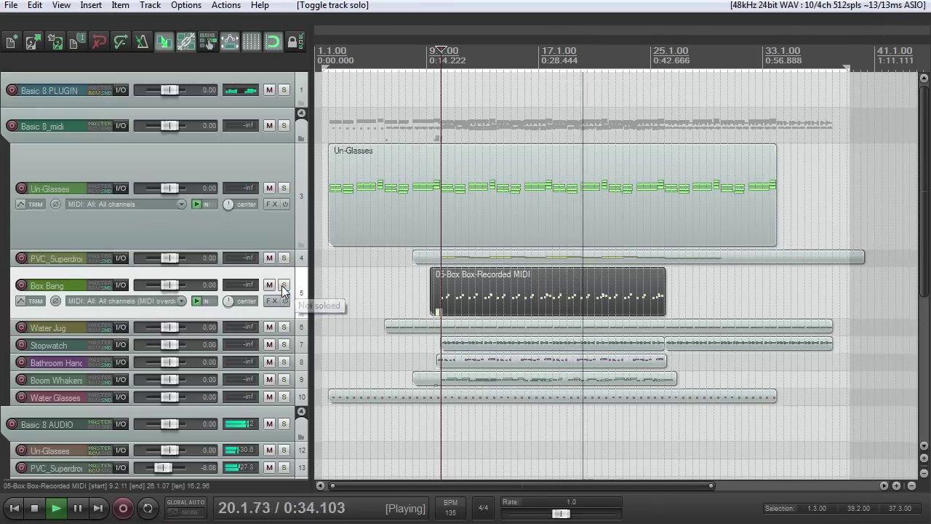
key("space")
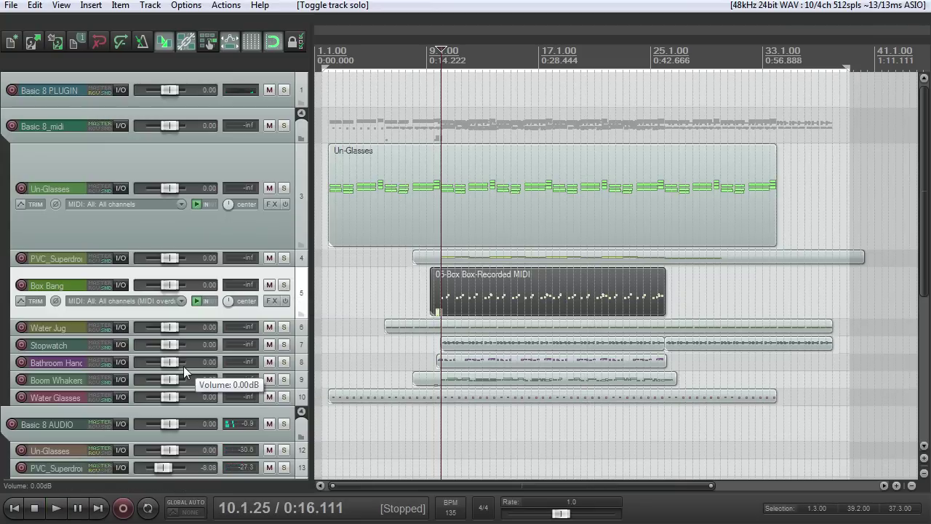
- Enlarge the Bathroom Handle track and audition it soloed, then play Boom Whakers soloed instead
left_click_drag(183, 367, 263, 397)
left_click(283, 368)
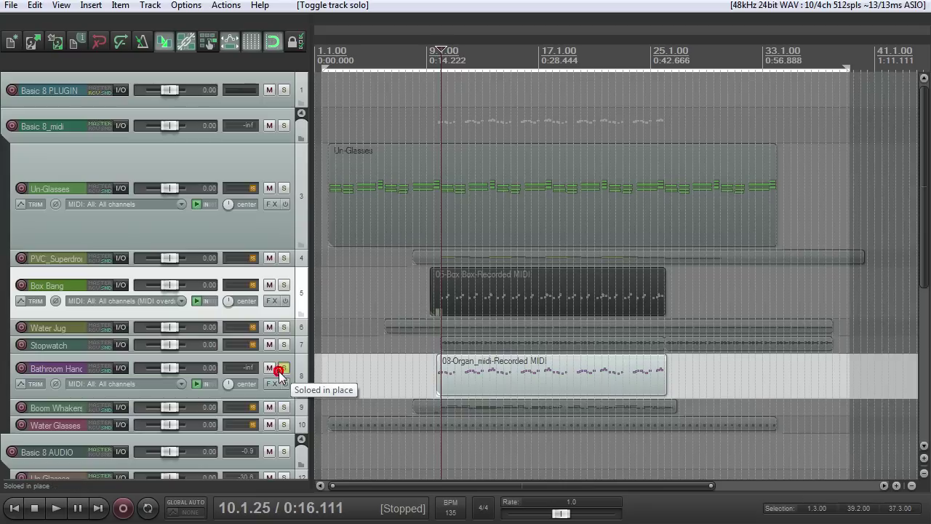
key("space")
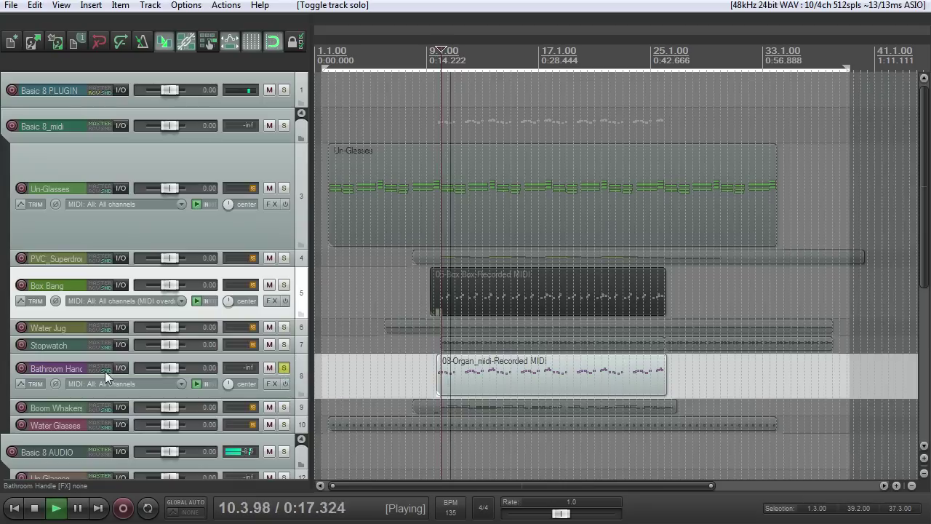
key("space")
left_click(283, 368)
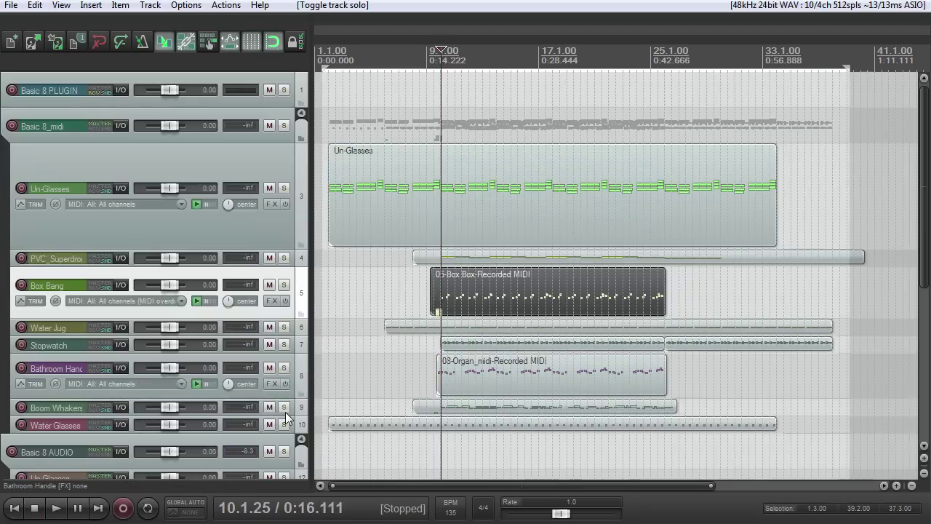
left_click(284, 407)
key("space")
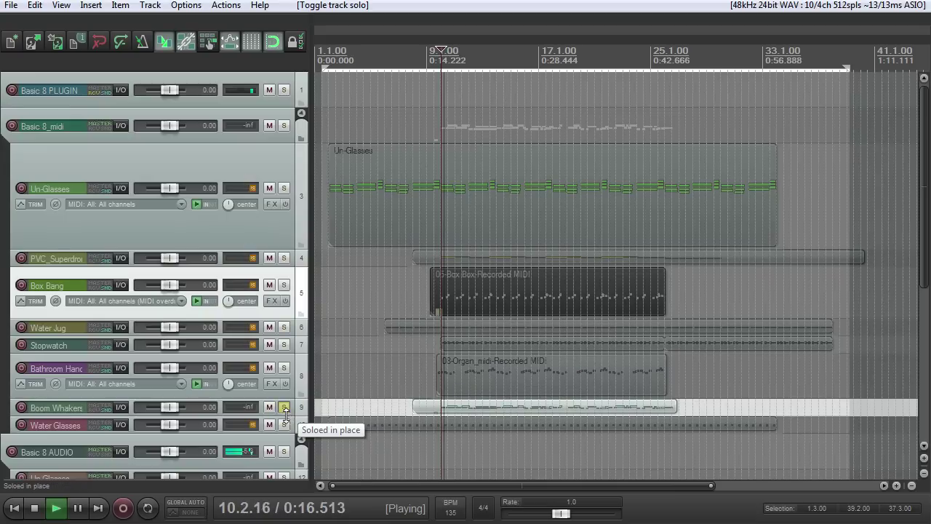
- Draw a full Mod Wheel value near bar 9 in the Boom Whakers MIDI item
double_click(419, 407)
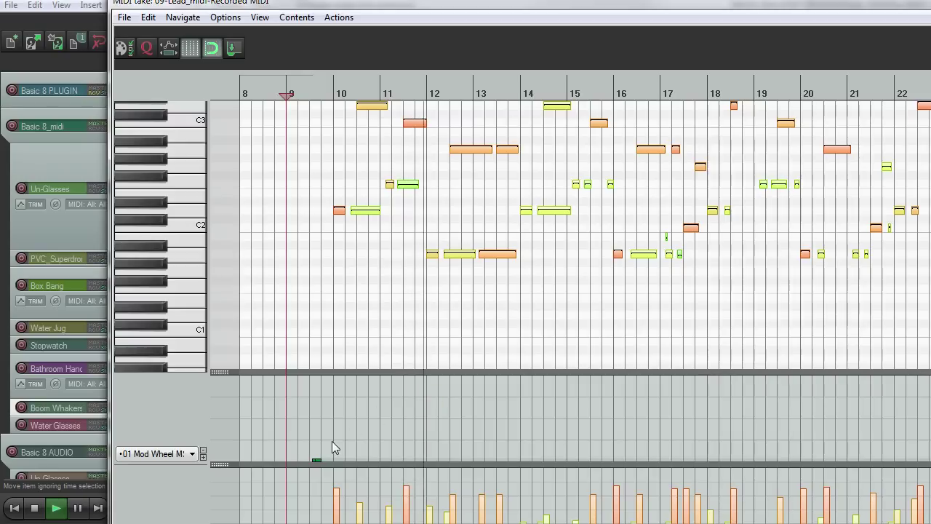
key("space")
left_click_drag(317, 458, 318, 368)
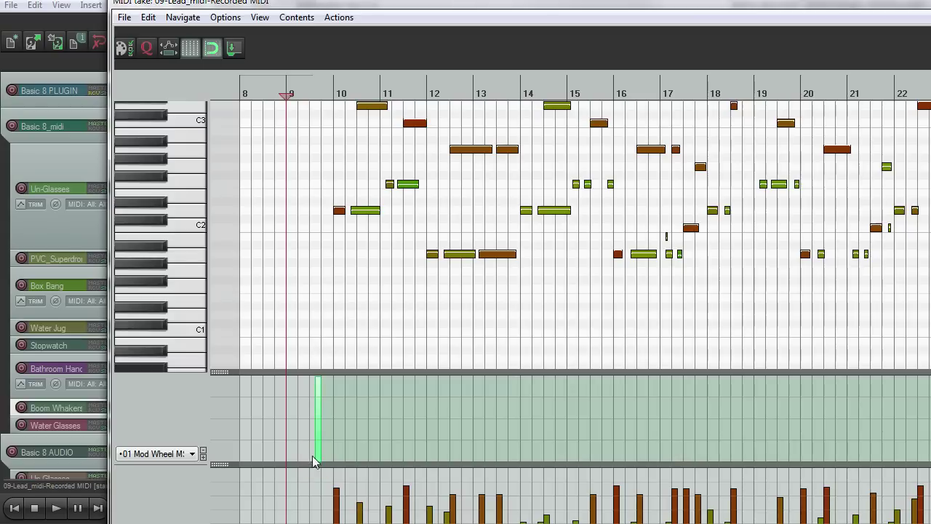
left_click_drag(308, 462, 322, 322)
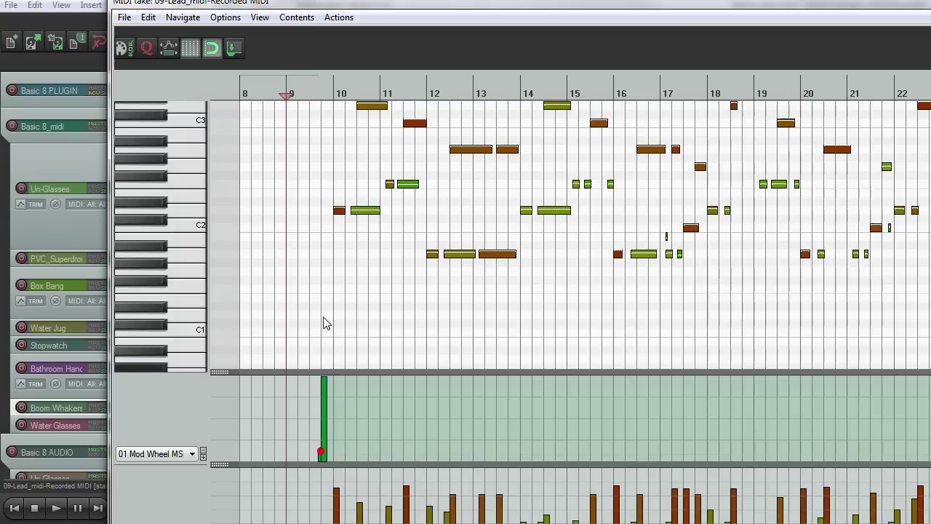
- Quantize the Boom Whakers notes with 1/8 lengths, close the editor and unsolo the track
left_click(419, 317)
key("ctrl+q")
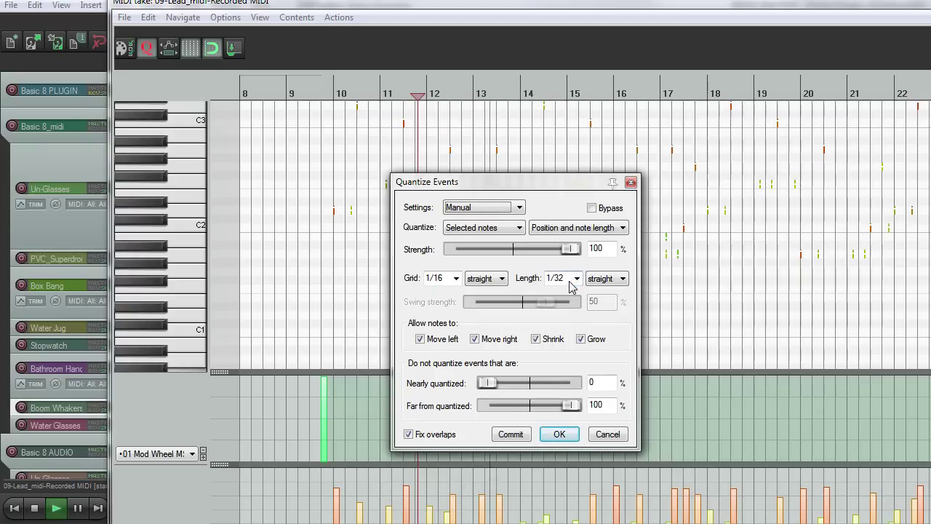
scroll(571, 286, "down", 2)
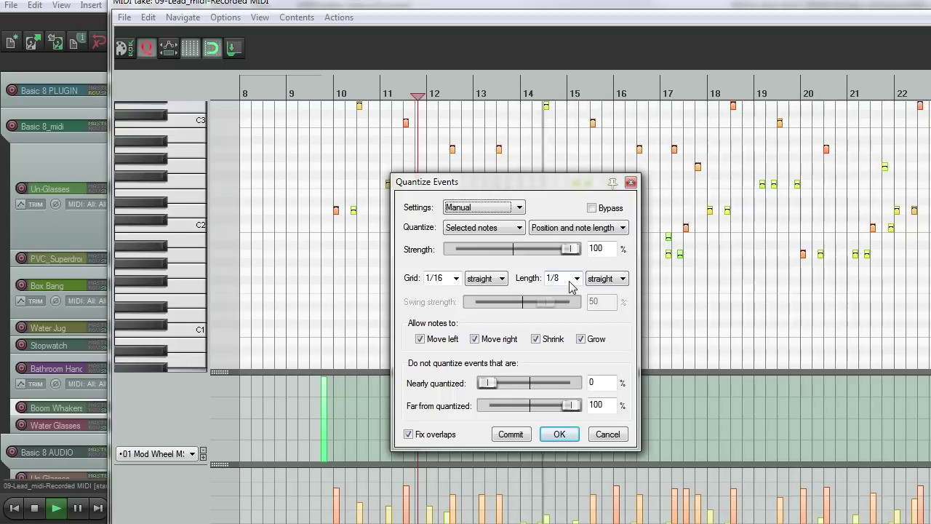
left_click(560, 435)
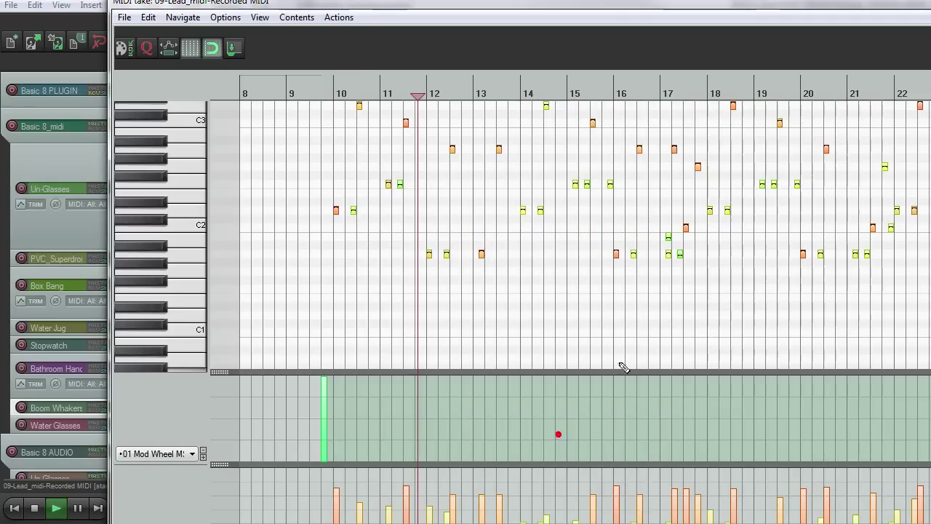
key("Escape")
left_click(284, 407)
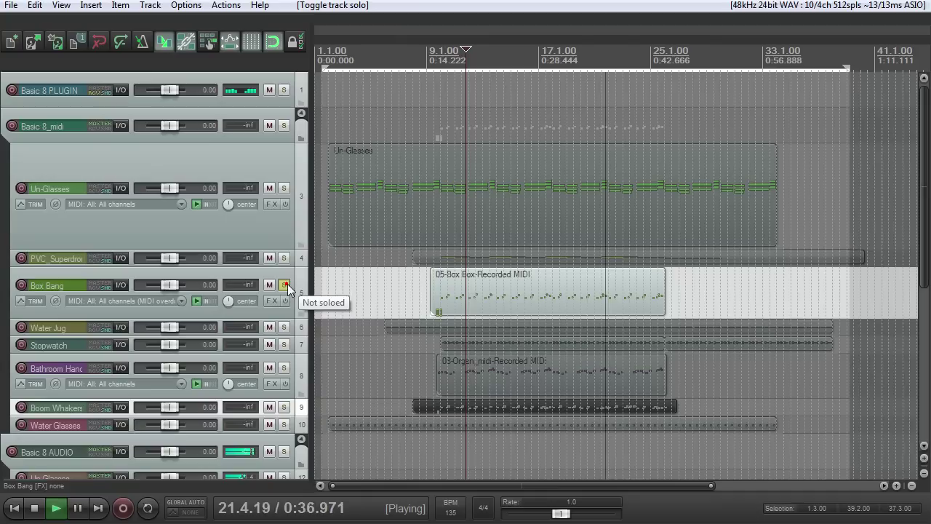
- Audition Box Bang soloed, return the edit position to bar 9, and unsolo it
left_click(284, 285)
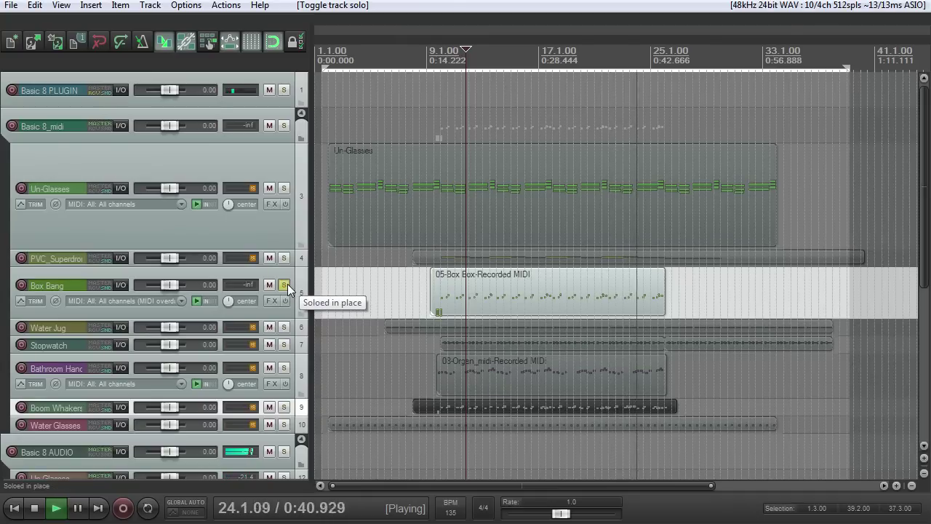
key("space")
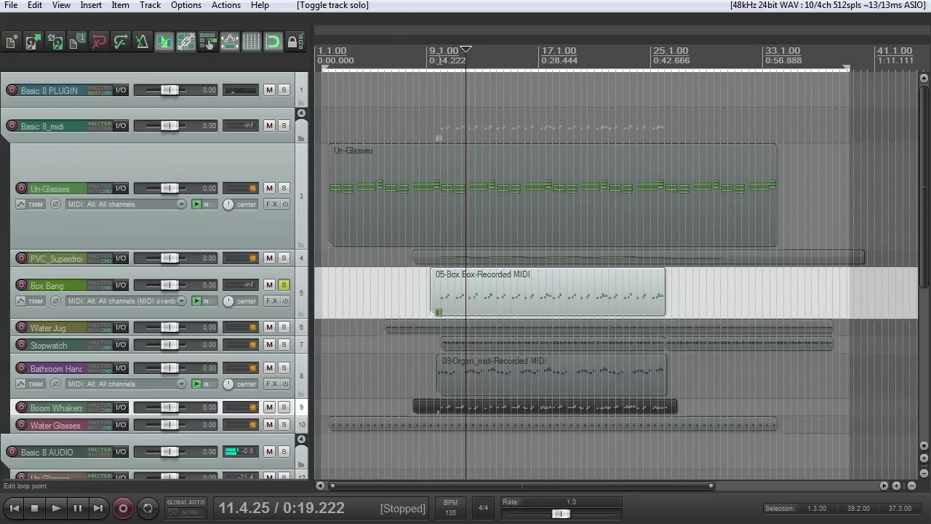
left_click(434, 138)
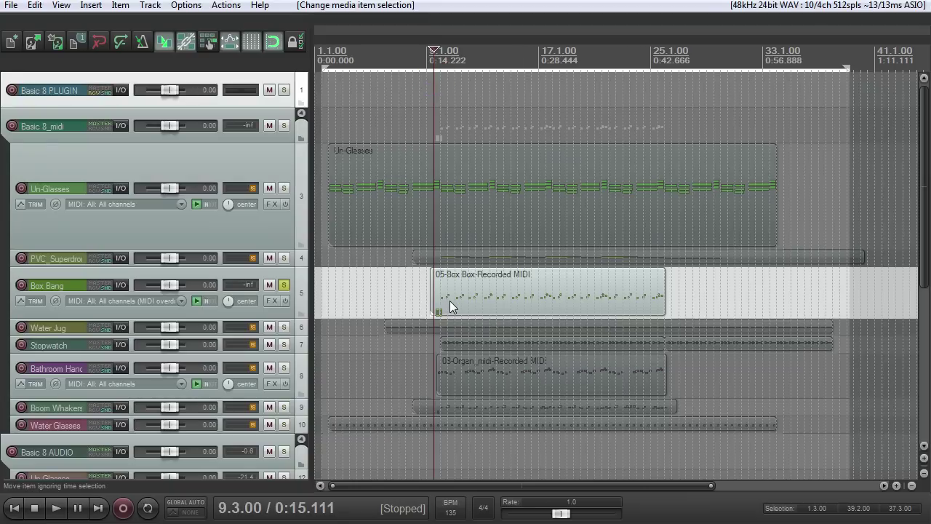
left_click(285, 286)
- Draw Mod Wheel events across the whole Box Bang MIDI item, then close the editor and play
double_click(496, 309)
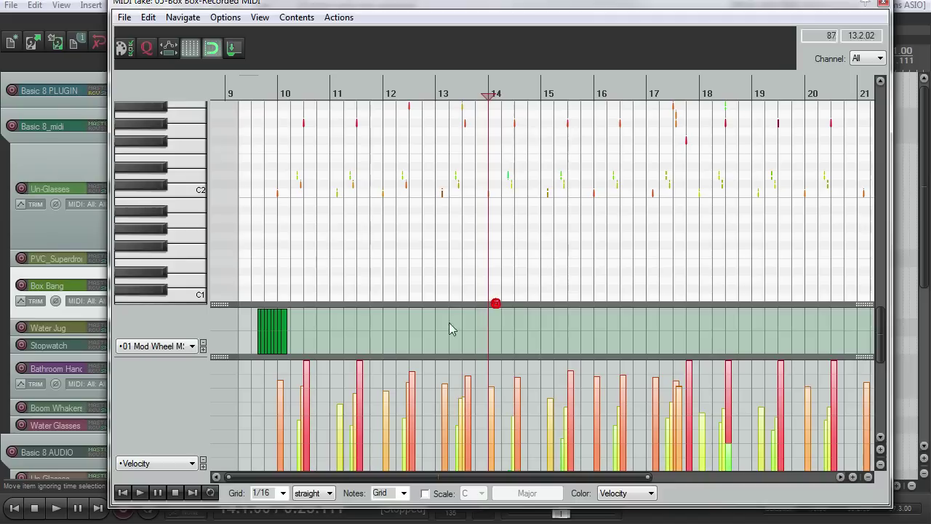
scroll(321, 327, "down", 2)
scroll(321, 327, "up", 1)
mouse_move(285, 332)
left_mouse_down()
mouse_move(407, 284)
mouse_move(768, 288)
mouse_move(848, 278)
mouse_move(764, 257)
mouse_move(250, 232)
left_mouse_up()
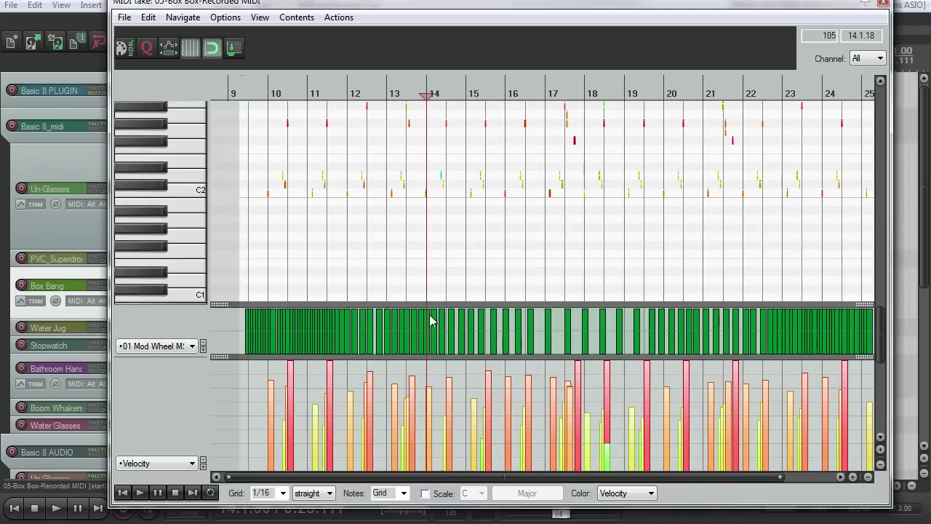
left_click(883, 3)
key("space")
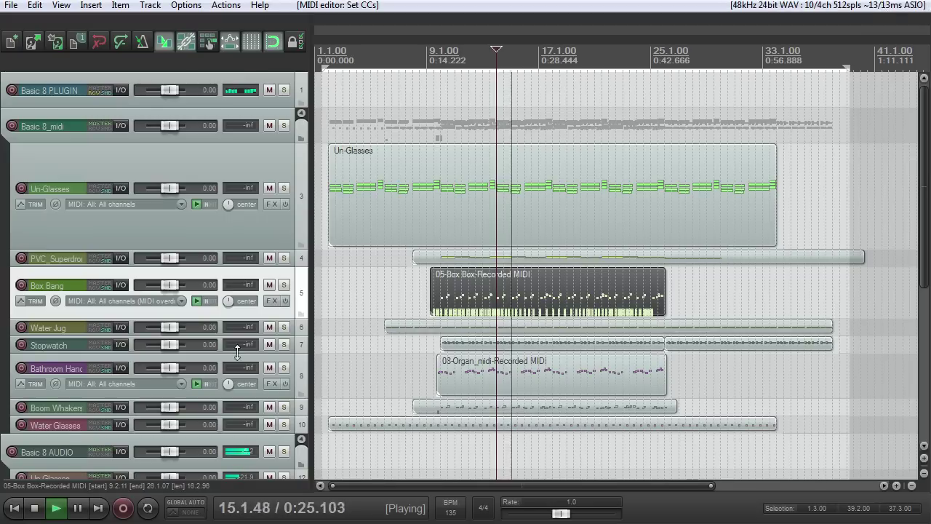
- Solo the Water Jug track and play it from just before bar 7
key("space")
left_click(283, 327)
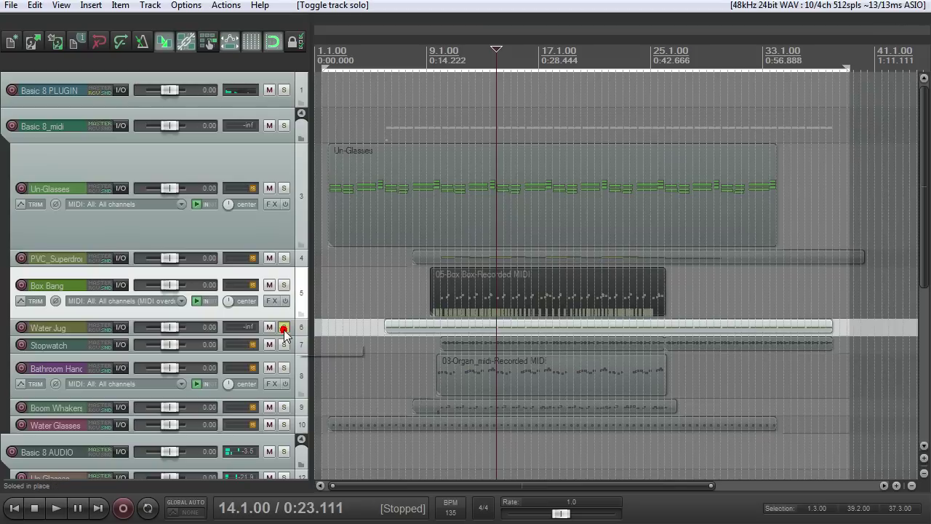
left_click(399, 56)
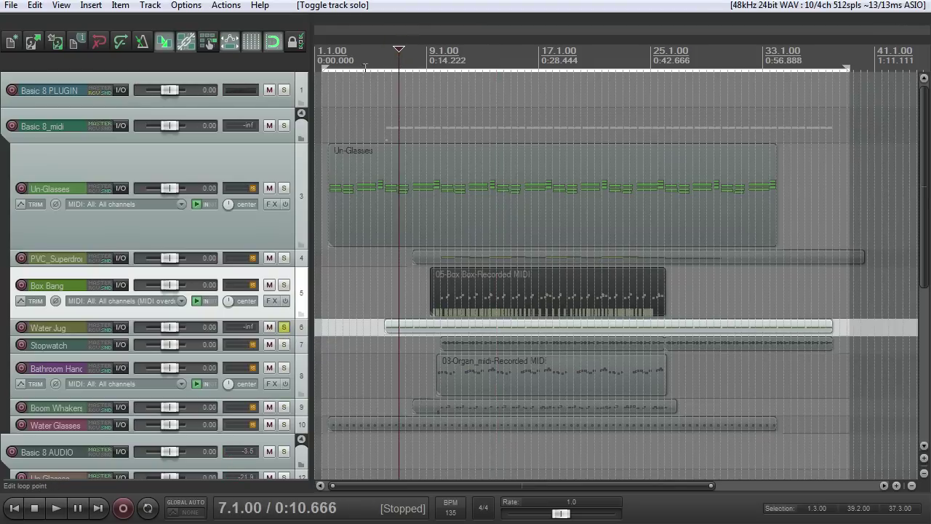
left_click(378, 56)
key("space")
scroll(325, 407, "up", 2)
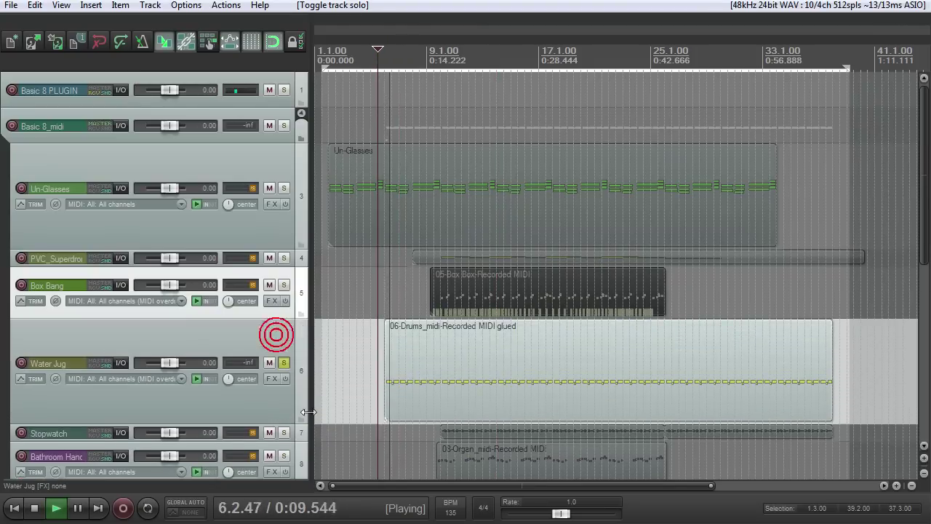
- Draw full-value Mod Wheel events across the whole Water Jug drum MIDI part
double_click(404, 413)
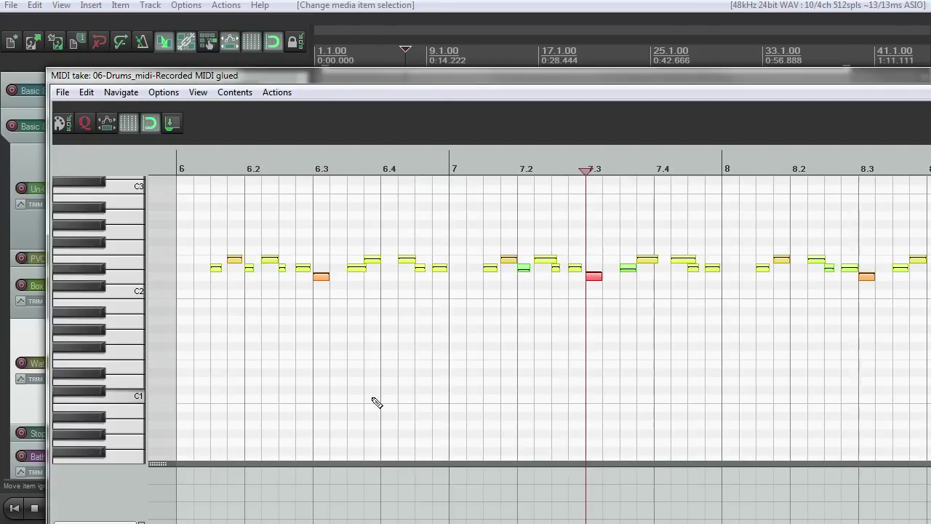
scroll(230, 480, "down", 1)
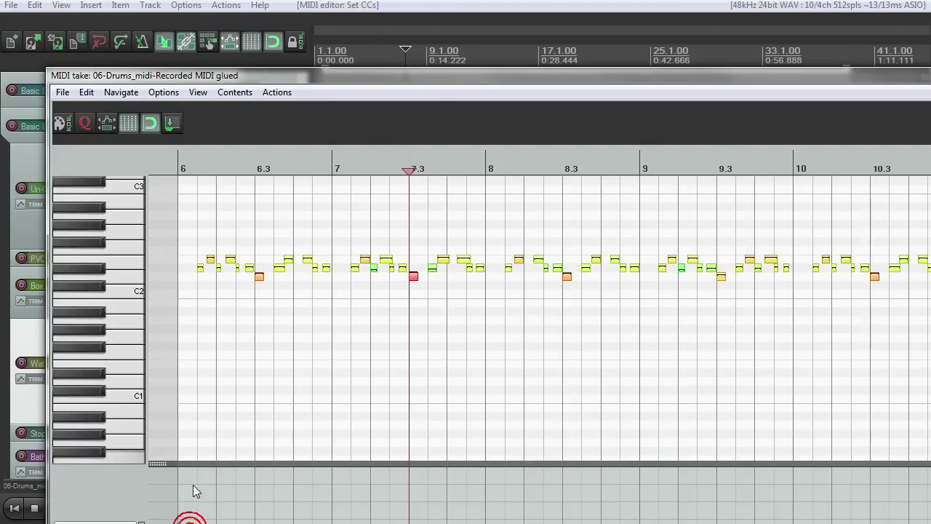
scroll(365, 331, "down", 5)
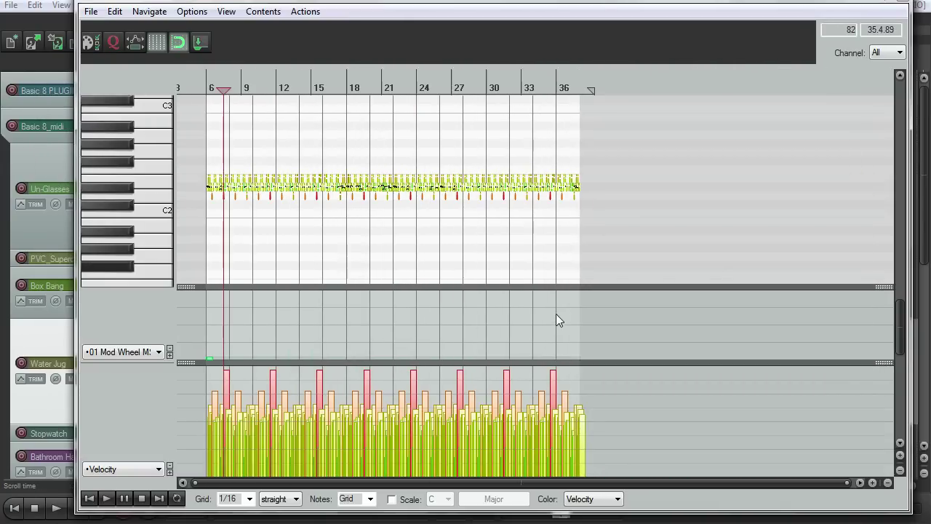
mouse_move(560, 302)
left_mouse_down()
mouse_move(531, 314)
mouse_move(531, 278)
mouse_move(398, 250)
mouse_move(198, 235)
mouse_move(576, 250)
mouse_move(272, 206)
mouse_move(226, 228)
left_mouse_up()
scroll(385, 266, "up", 4)
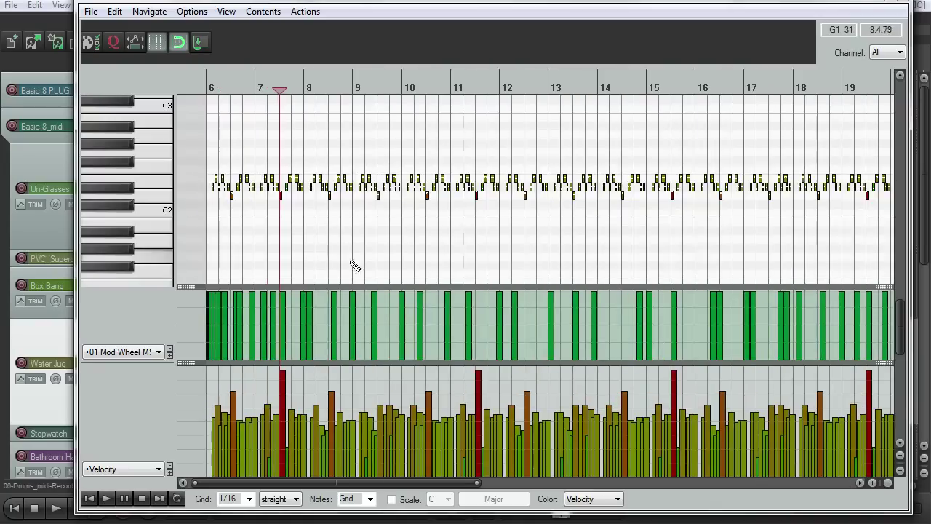
scroll(385, 266, "up", 3)
- Quantize all drum notes with 1/64 lengths, preview them, and close the MIDI editor
key("ctrl+a")
key("q")
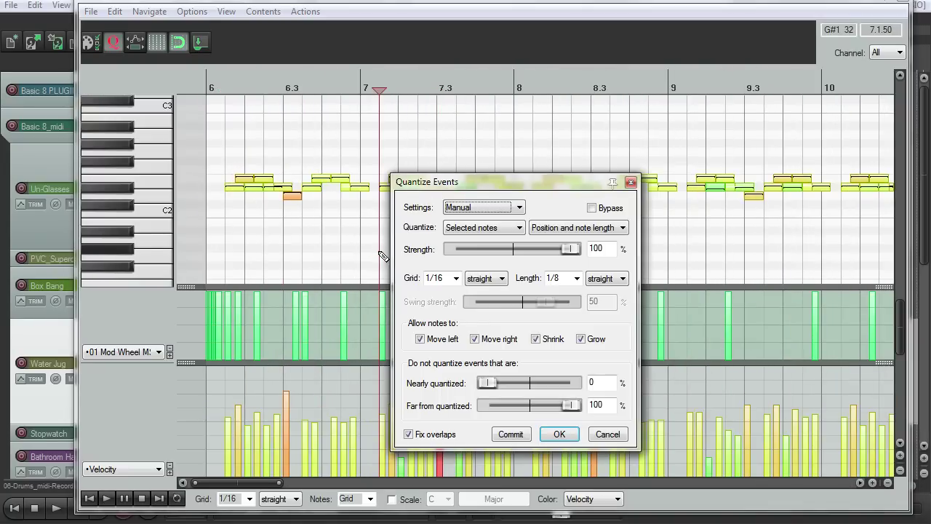
scroll(569, 282, "down", 3)
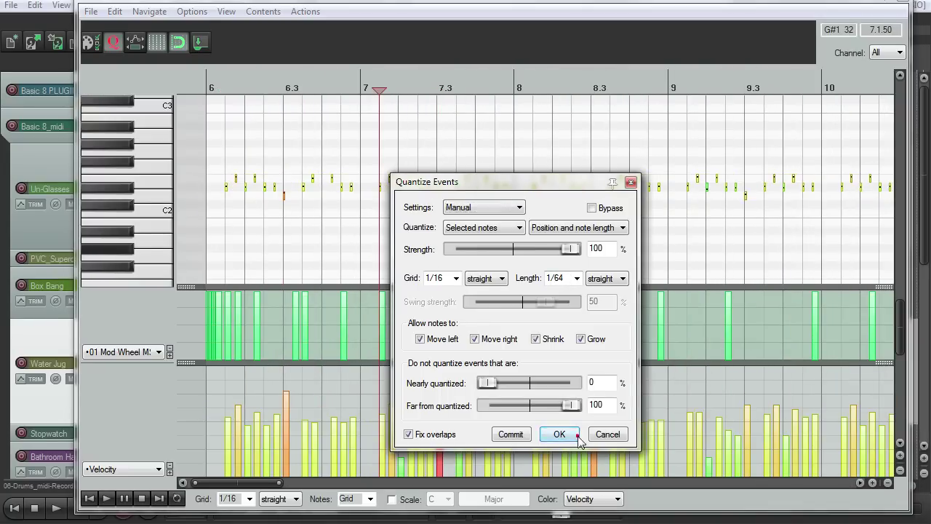
left_click(574, 435)
scroll(542, 251, "up", 3)
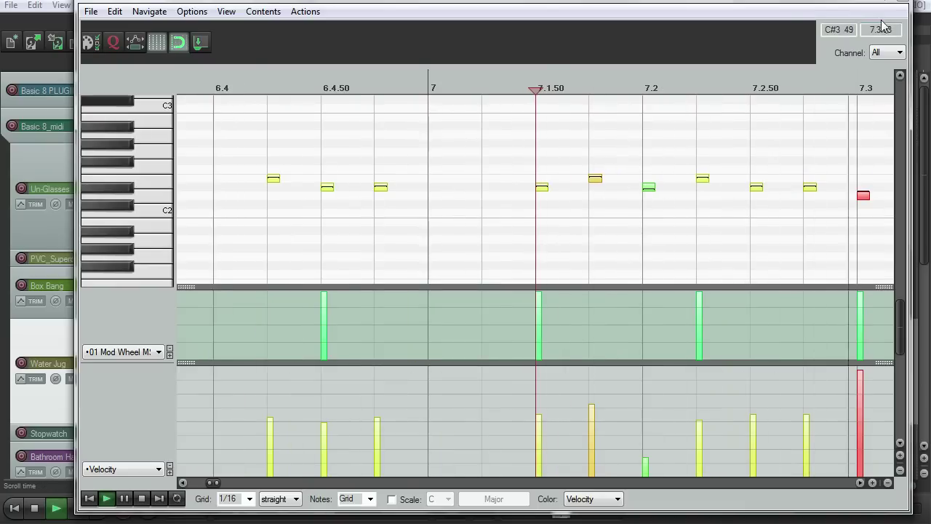
key("space")
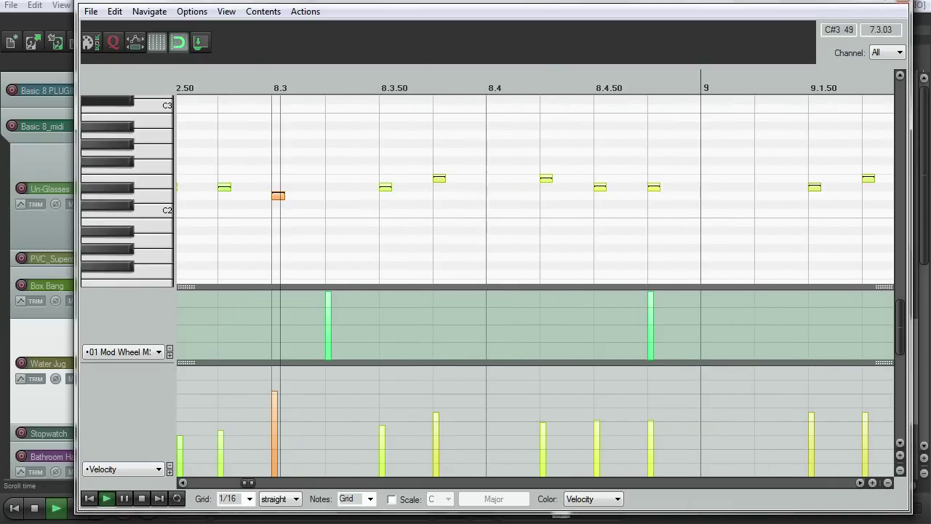
left_click(902, 3)
key("space")
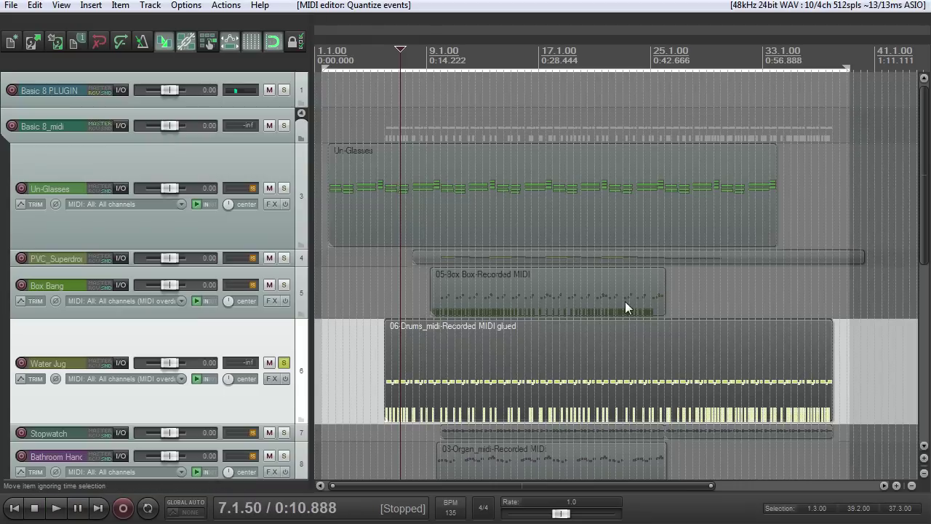
- Unsolo Water Jug and play the full mix with all tracks in view
left_click(285, 364)
key("space")
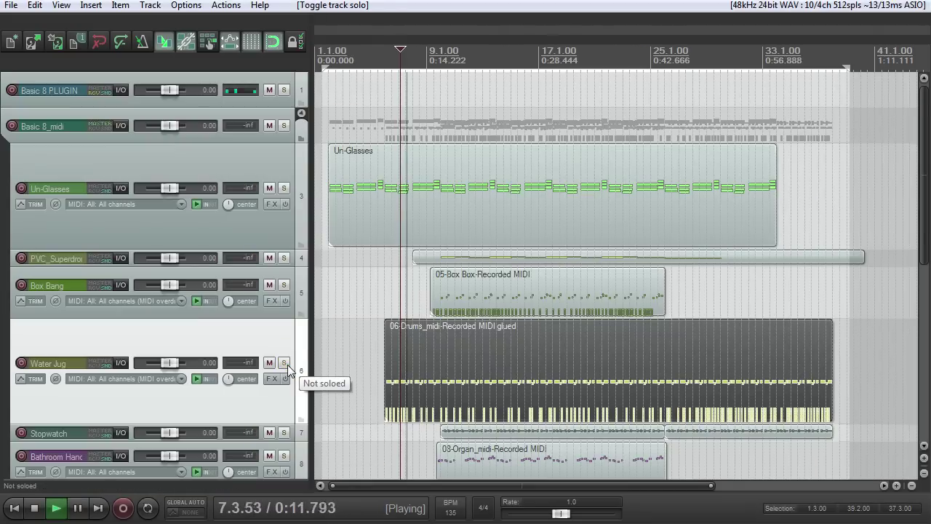
key("space")
scroll(557, 326, "down", 3)
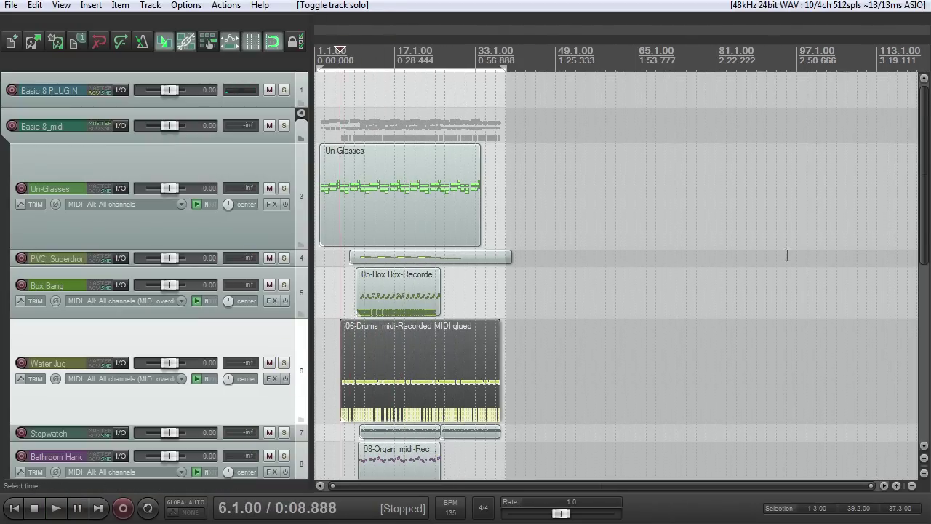
scroll(670, 236, "down", 4)
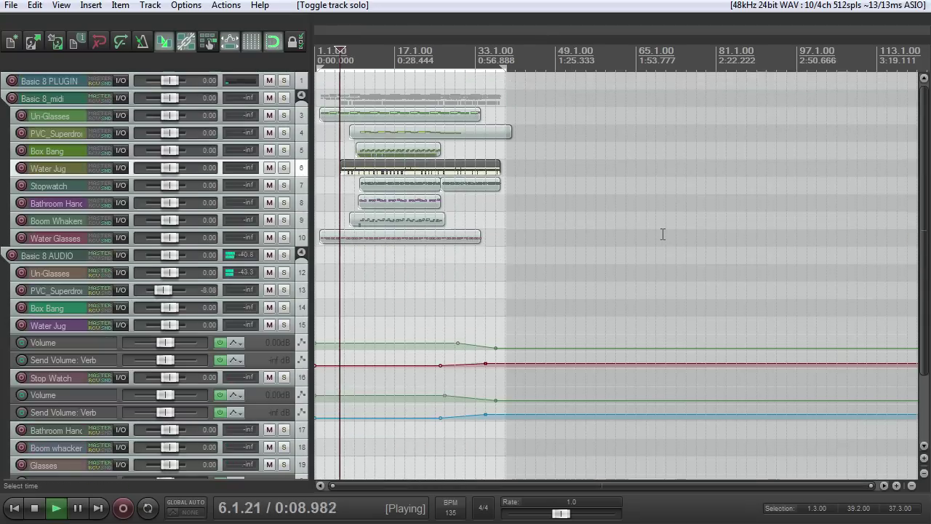
scroll(653, 214, "up", 3)
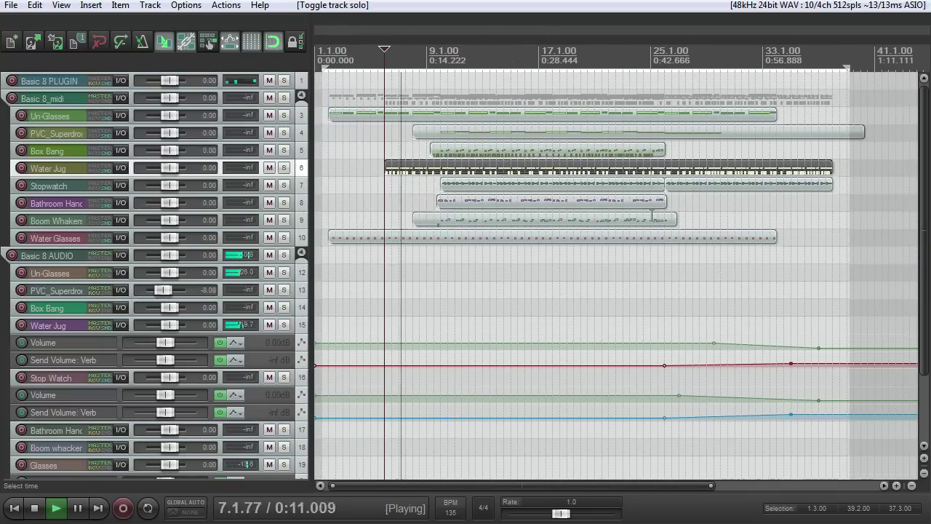
scroll(653, 216, "up", 1)
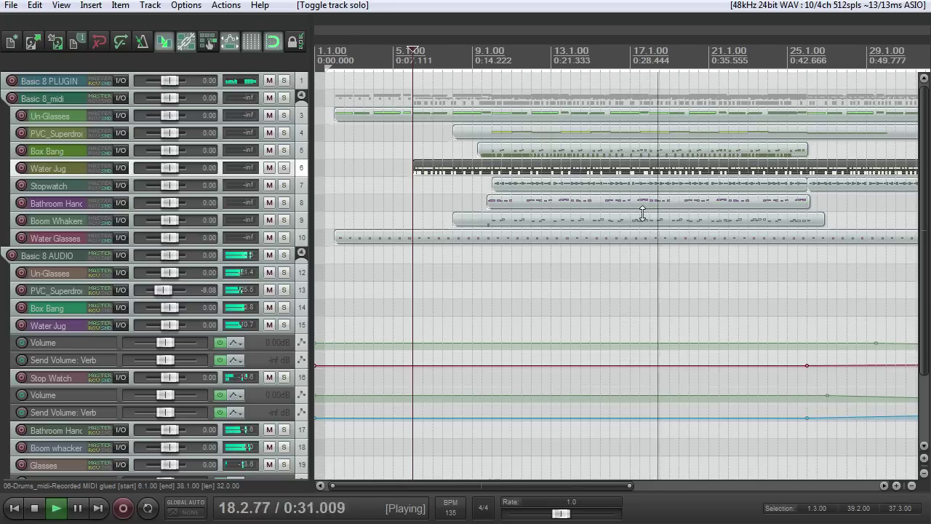
key("space")
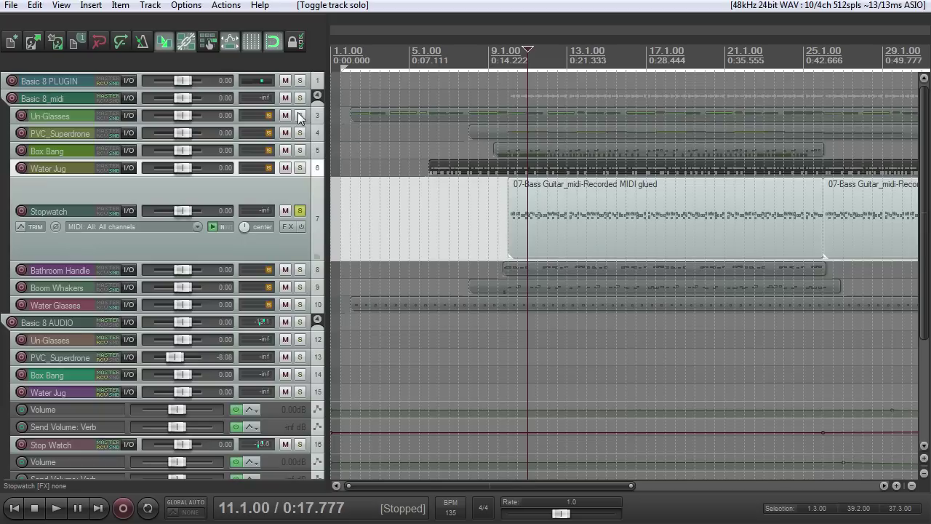
- Audition Un-Glasses, PVC_Superdrone, Box Bang and Water Jug soloed from bar 9, then unsolo all
left_click(300, 115)
left_click(300, 132)
left_click(300, 116)
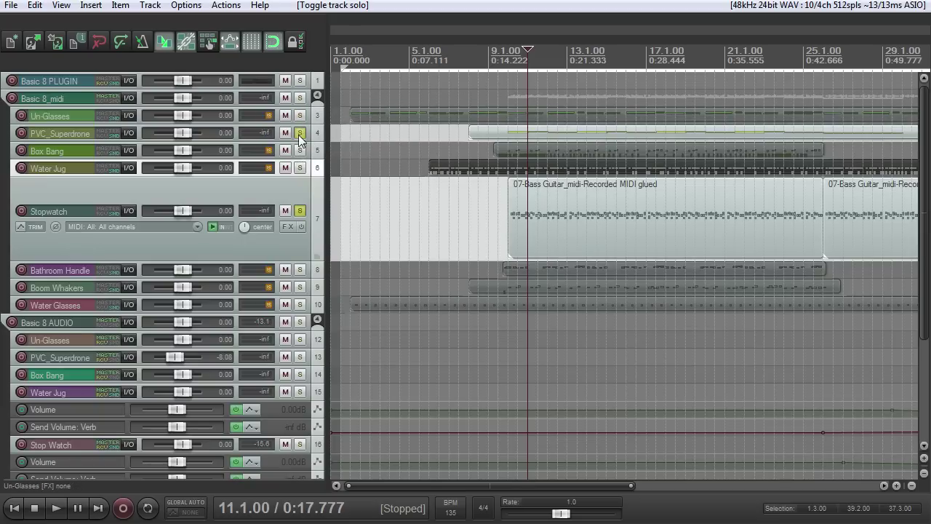
left_click(300, 133)
left_click(300, 150)
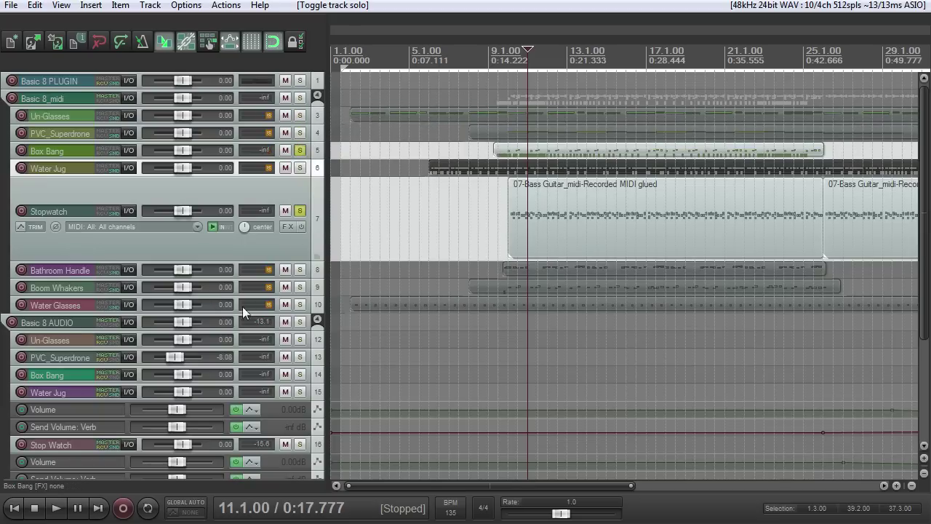
left_click(491, 50)
key("space")
left_click(300, 168)
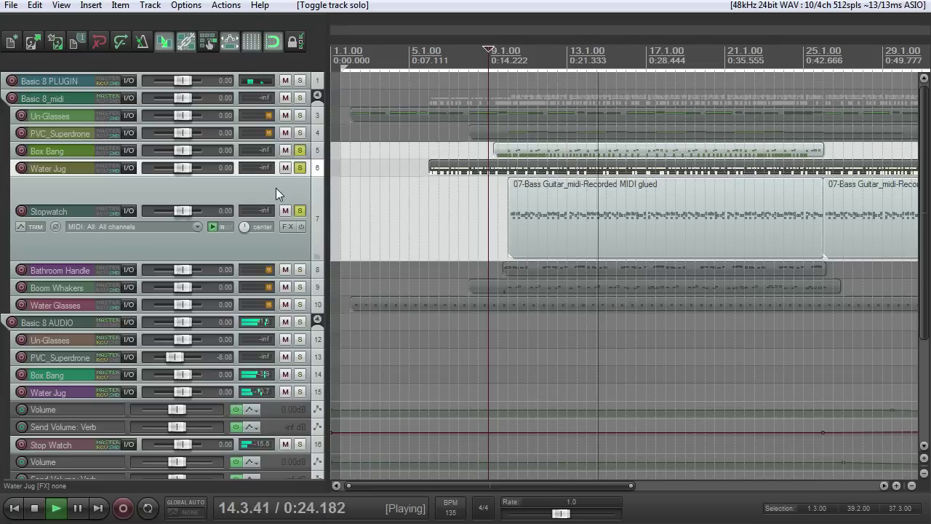
left_click(299, 150)
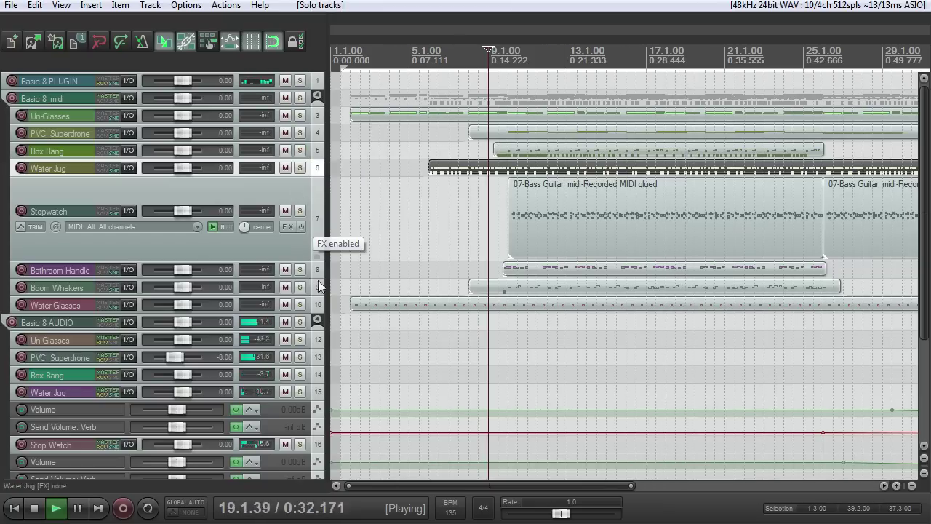
key("space")
- Audition the Water Glasses track soloed from near bar 4, then unsolo it
left_click(300, 304)
left_click(399, 55)
key("space")
left_click(299, 305)
key("space")
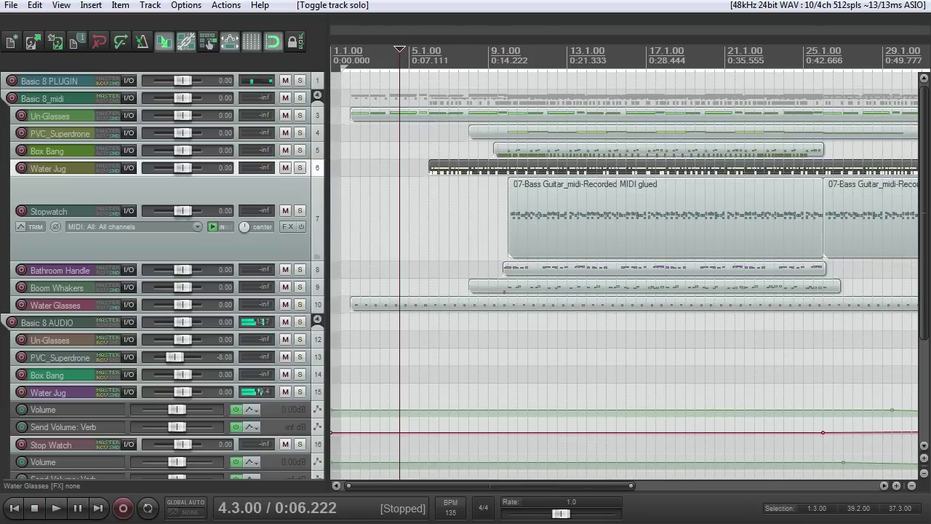
- Return Stopwatch to normal height and show the Basic 8 AUDIO folder's child tracks at full height
key("grave")
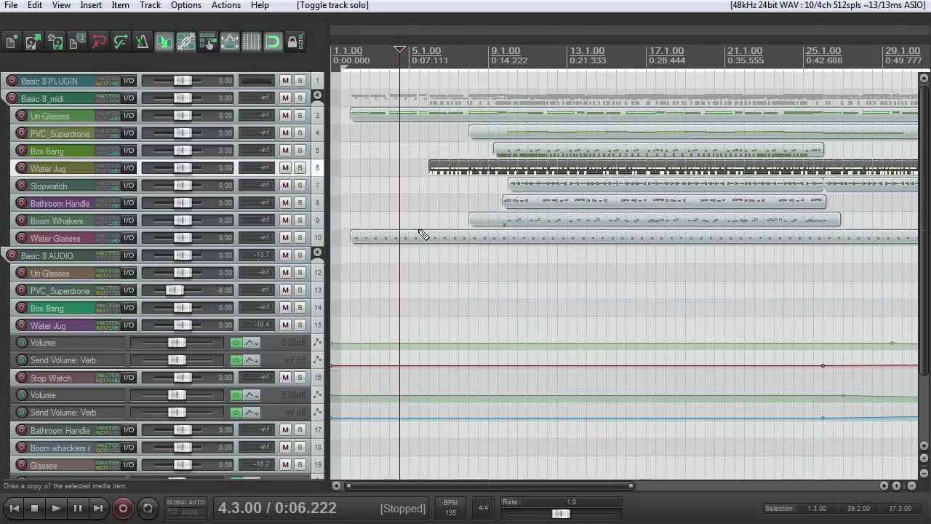
scroll(5, 312, "down", 3)
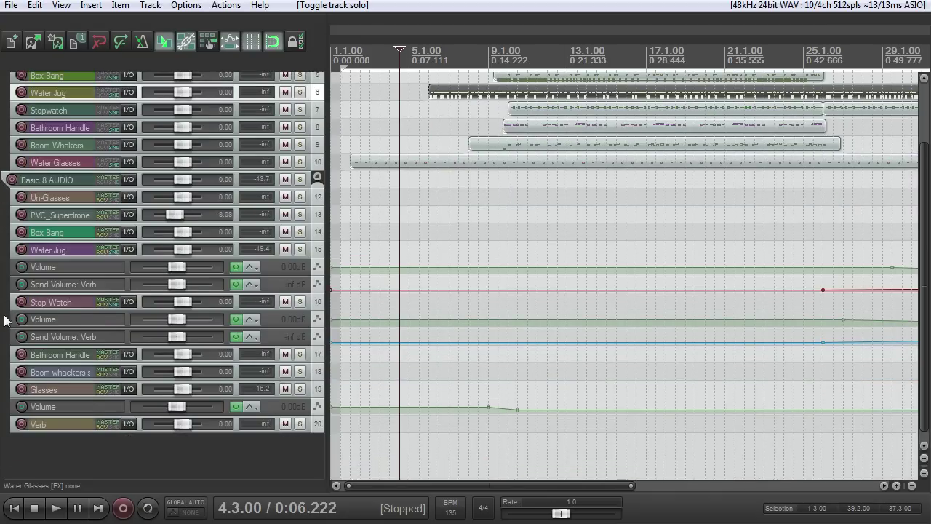
key("grave")
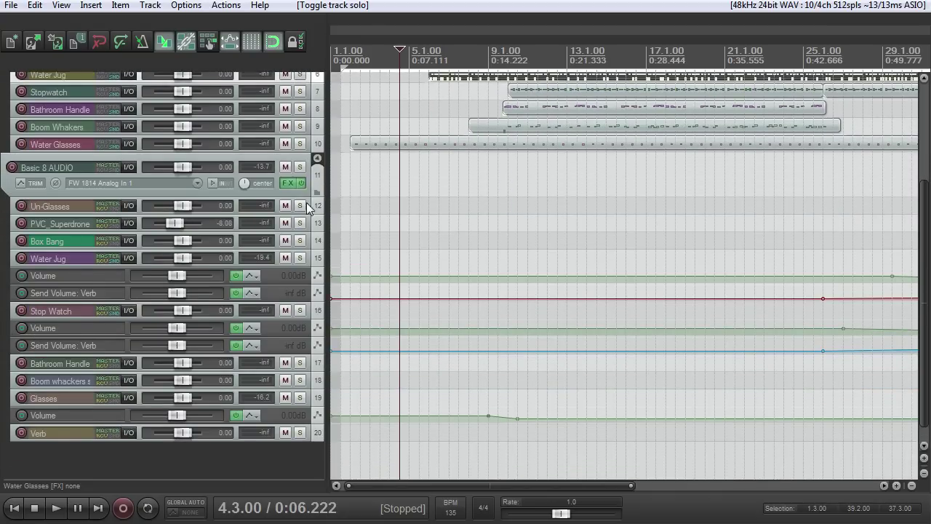
left_click(318, 160)
scroll(399, 321, "down", 3)
scroll(390, 326, "up", 3)
scroll(6, 350, "down", 8)
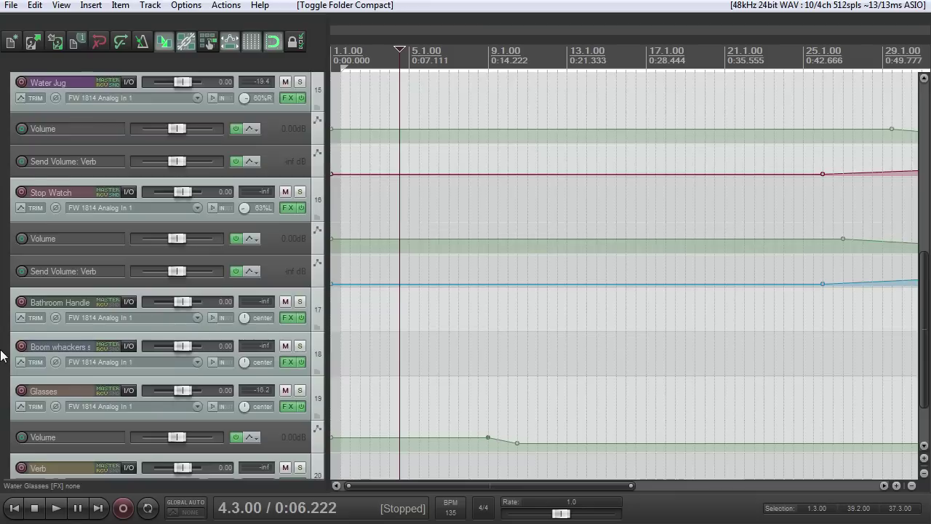
scroll(625, 276, "up", 2)
scroll(626, 276, "up", 2)
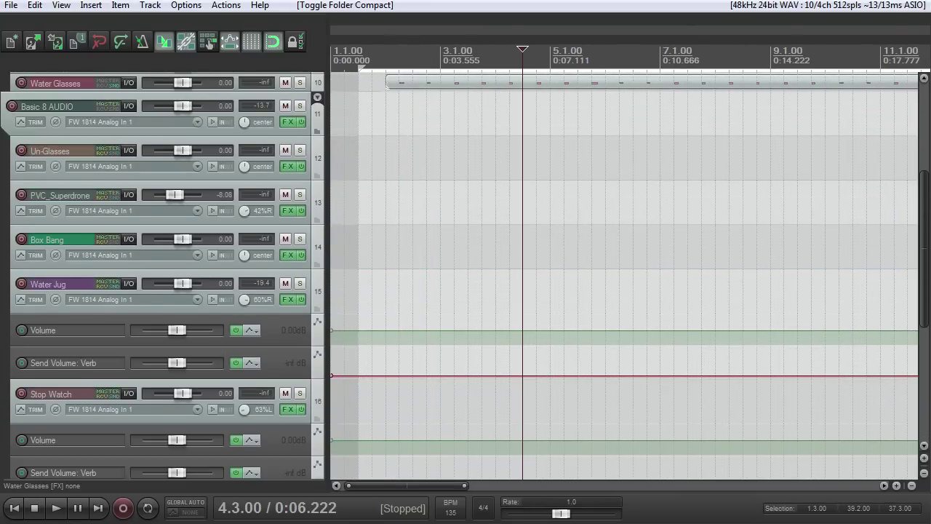
scroll(304, 160, "up", 4)
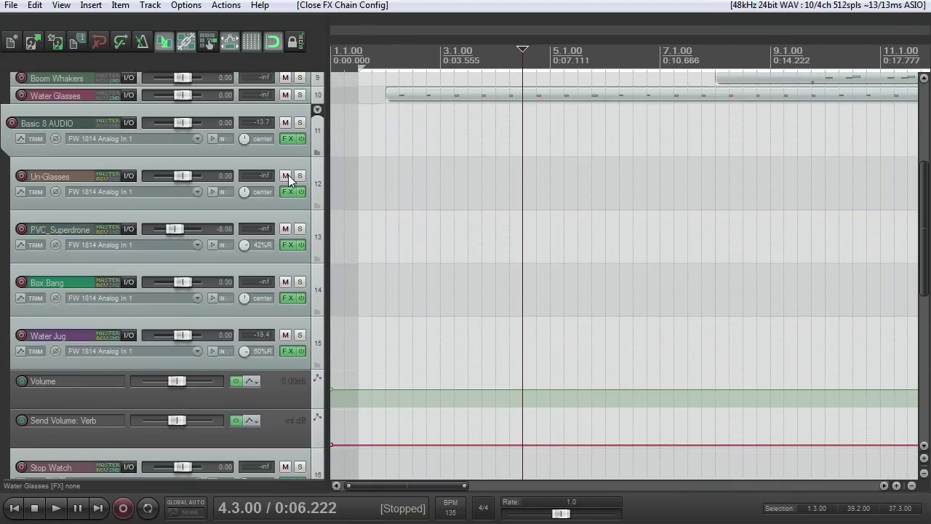
- Raise the Un-Glasses ReaEQ high-pass cutoff to about 339 Hz while soloed, then unsolo it
left_click(299, 176)
left_click(286, 194)
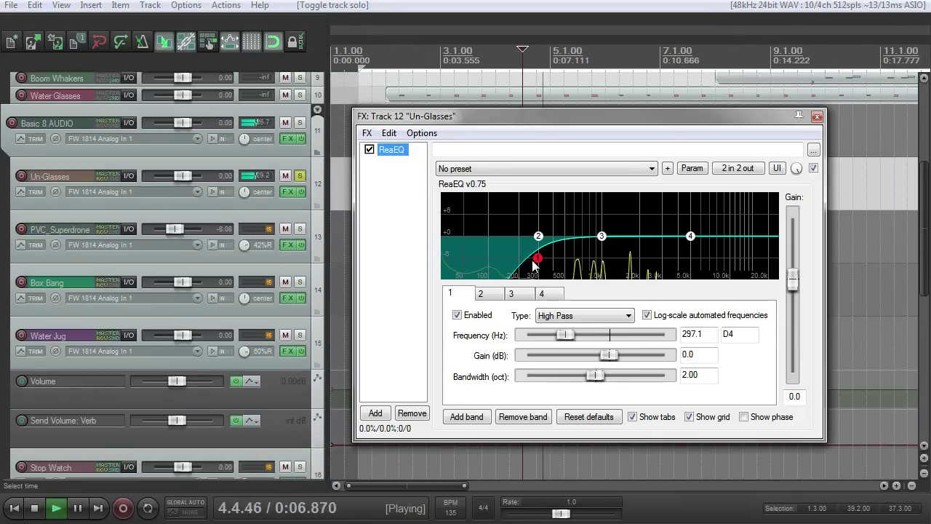
mouse_move(533, 262)
left_mouse_down()
mouse_move(352, 257)
mouse_move(546, 273)
left_mouse_up()
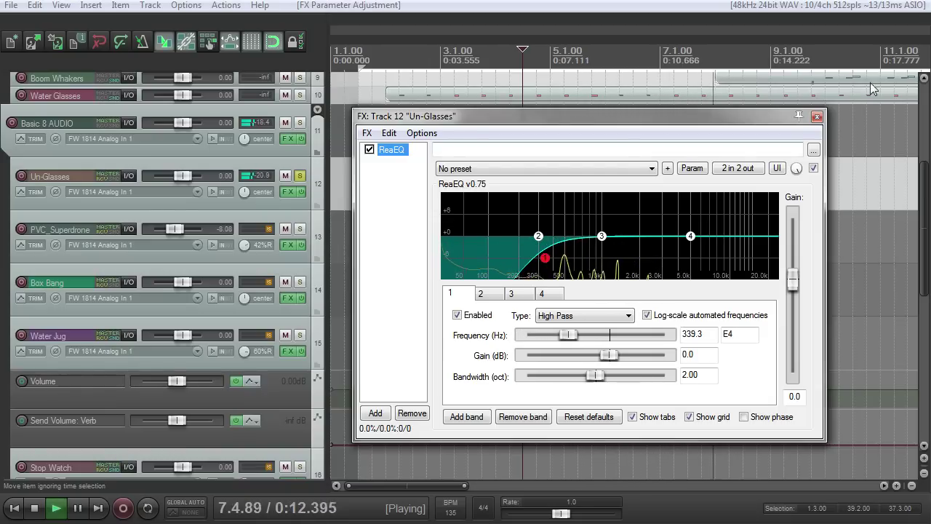
left_click(817, 117)
left_click(300, 175)
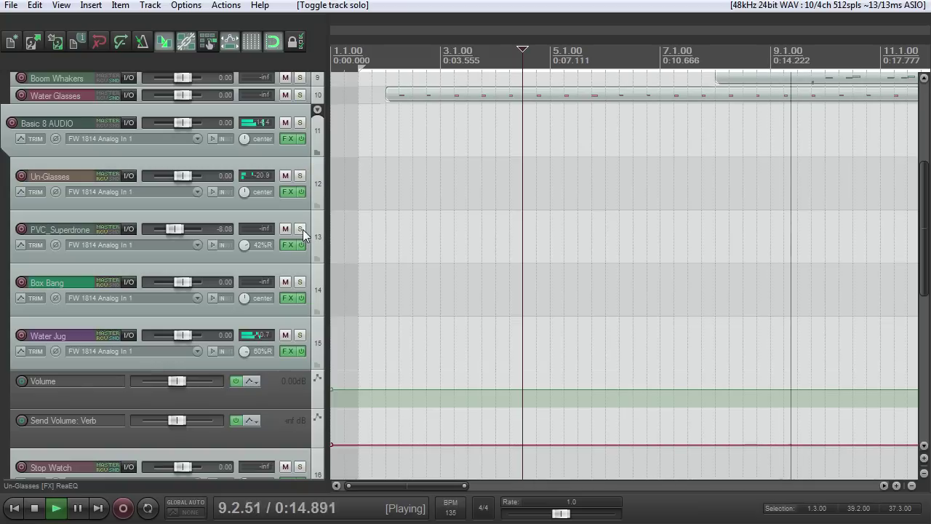
- Briefly audition Box Bang and Water Jug, then solo the Glasses track
left_click(300, 281)
left_click(300, 282)
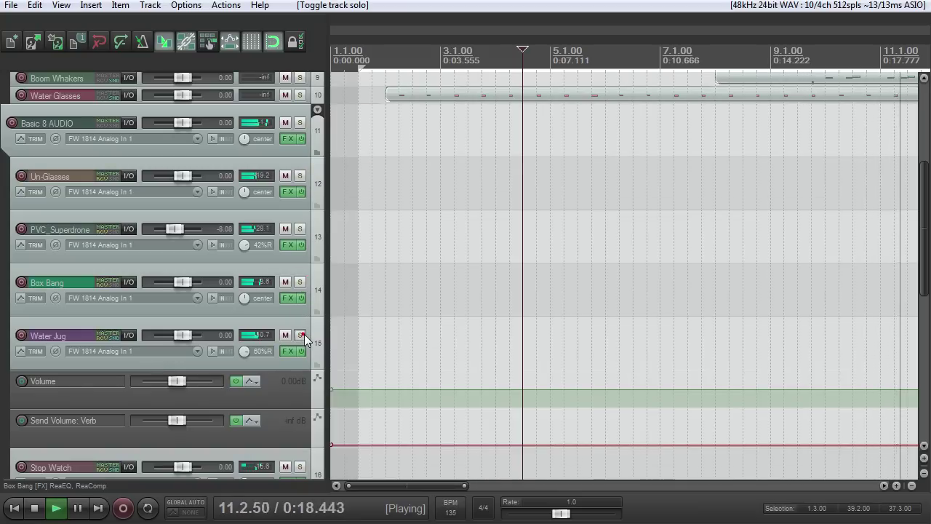
left_click(303, 335)
left_click(303, 335)
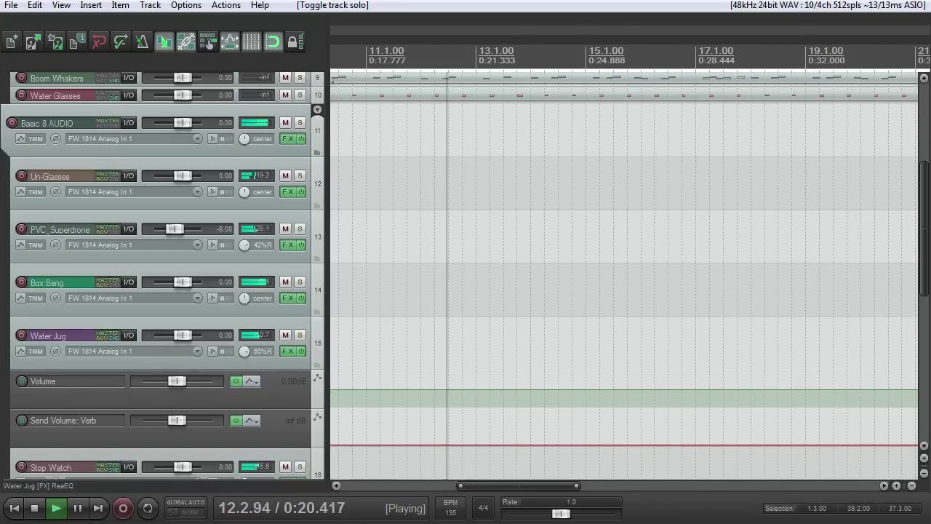
scroll(302, 335, "down", 6)
left_click(299, 306)
- Lower the Glasses track's ReaDelay wet level to -14.5 dB, recheck its ReaEQ, and close the chain
left_click(288, 322)
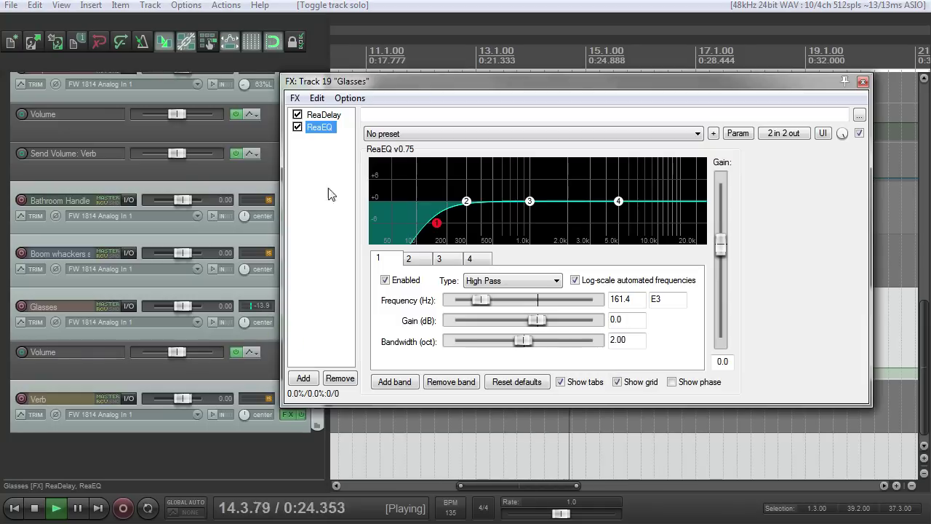
left_click(324, 115)
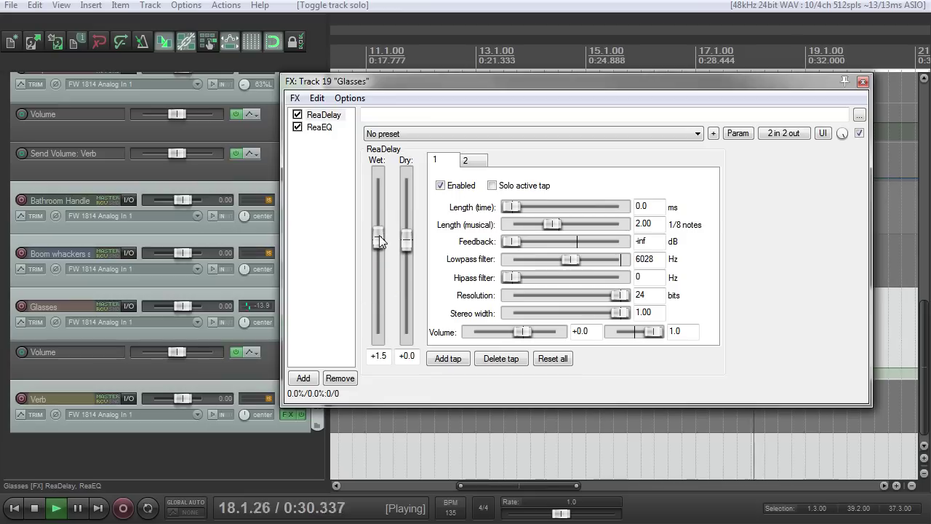
left_click_drag(380, 235, 382, 276)
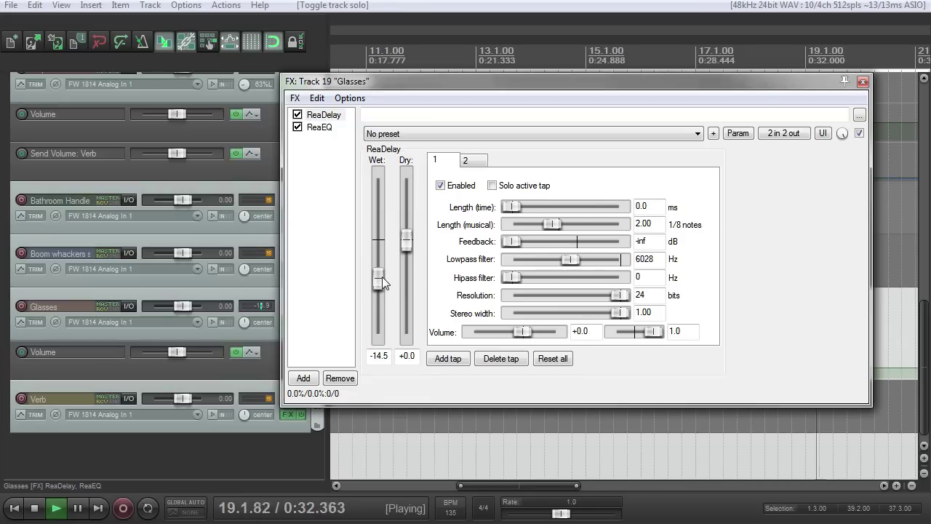
left_click(319, 127)
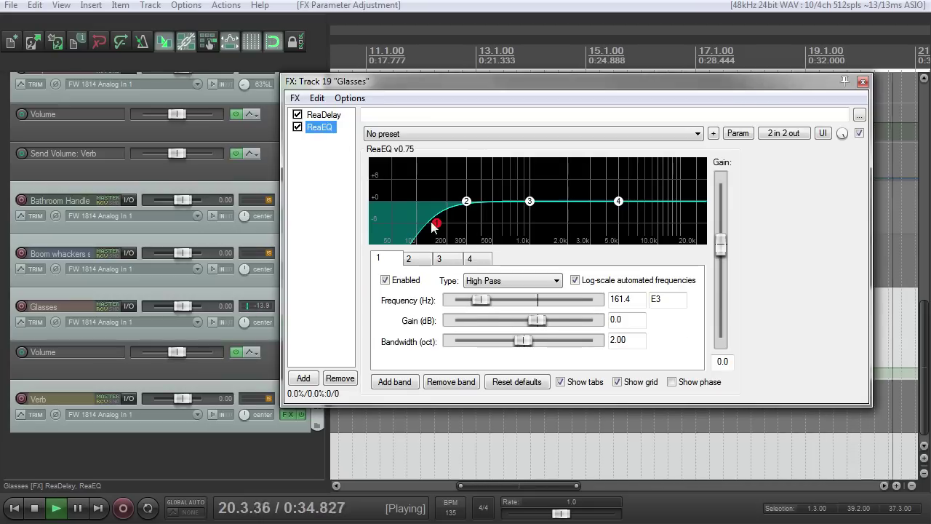
left_click(863, 82)
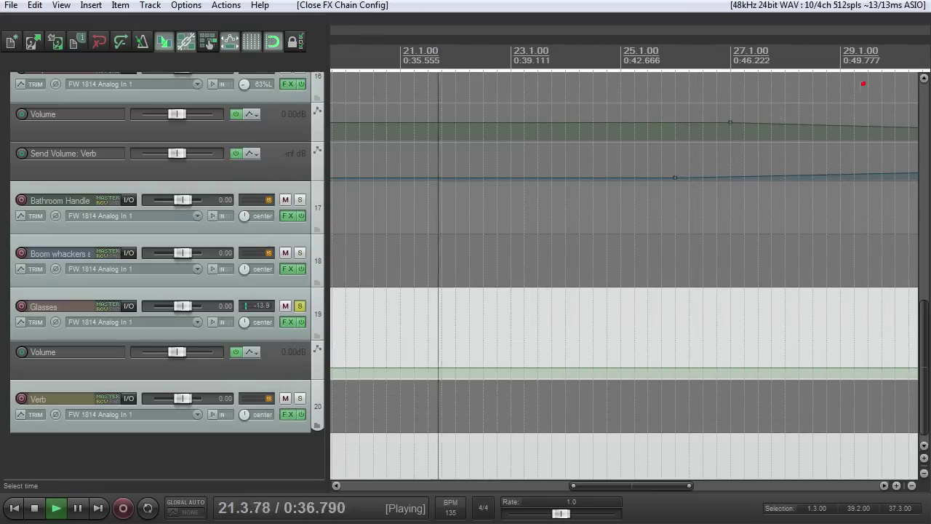
- Unsolo Glasses, briefly solo Boom whackers, stop playback, and select the Bathroom Handle track
left_click(299, 305)
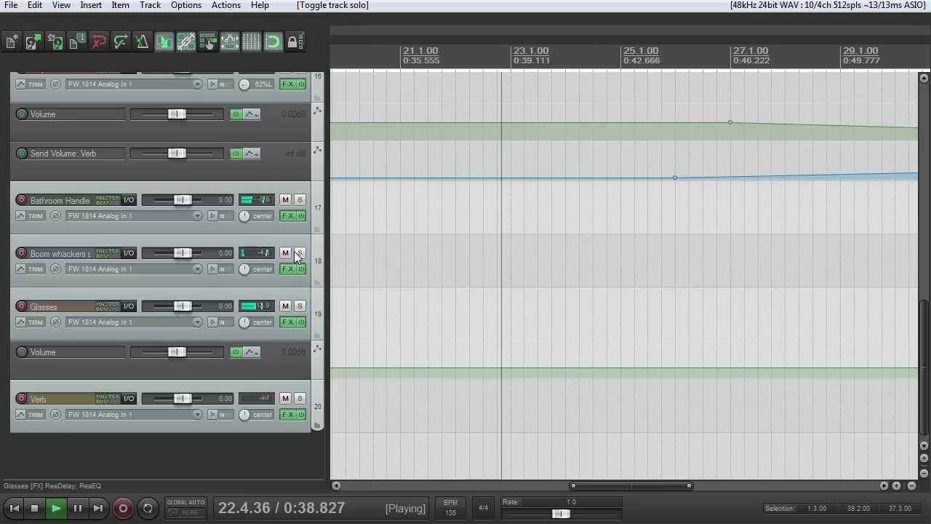
left_click(299, 253)
key("space")
left_click(301, 253)
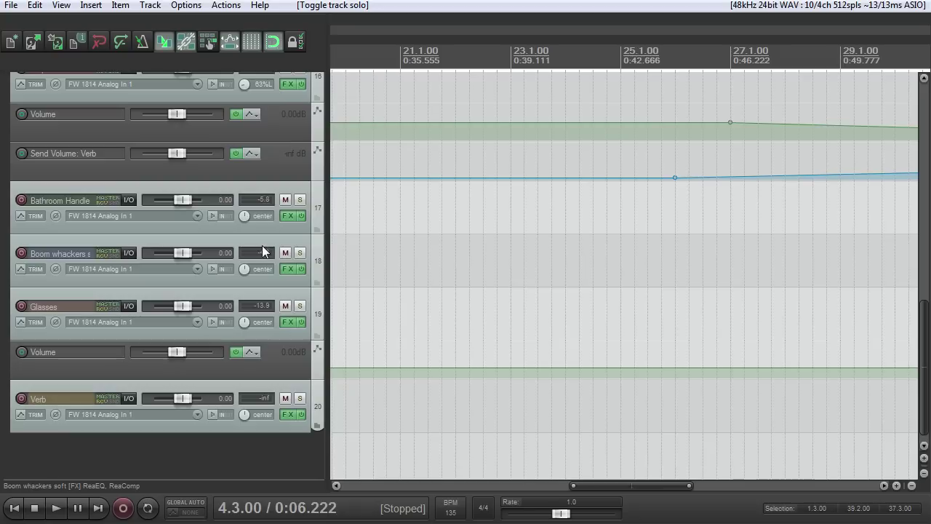
left_click(301, 231)
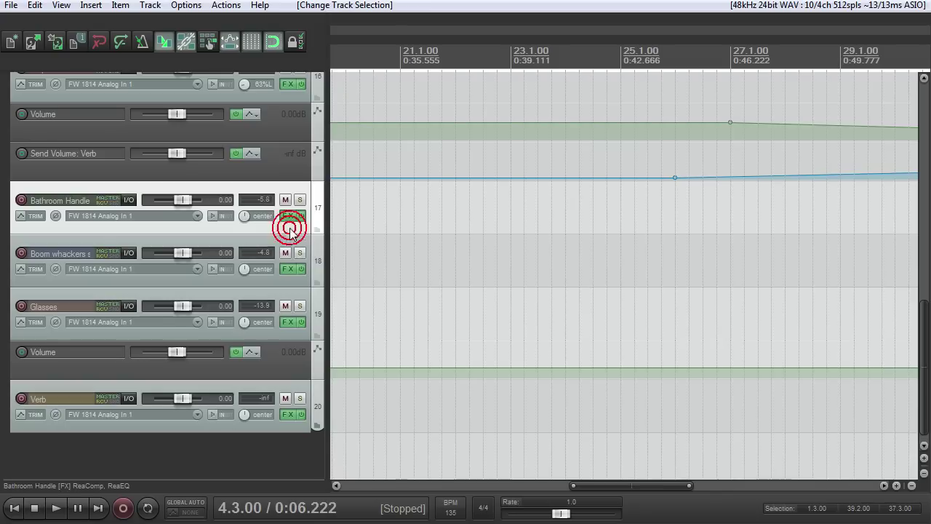
left_click(299, 200)
left_click(300, 200)
- Review the Bathroom Handle track's ReaEQ and ReaComp settings, then close its effect chain
left_click(289, 215)
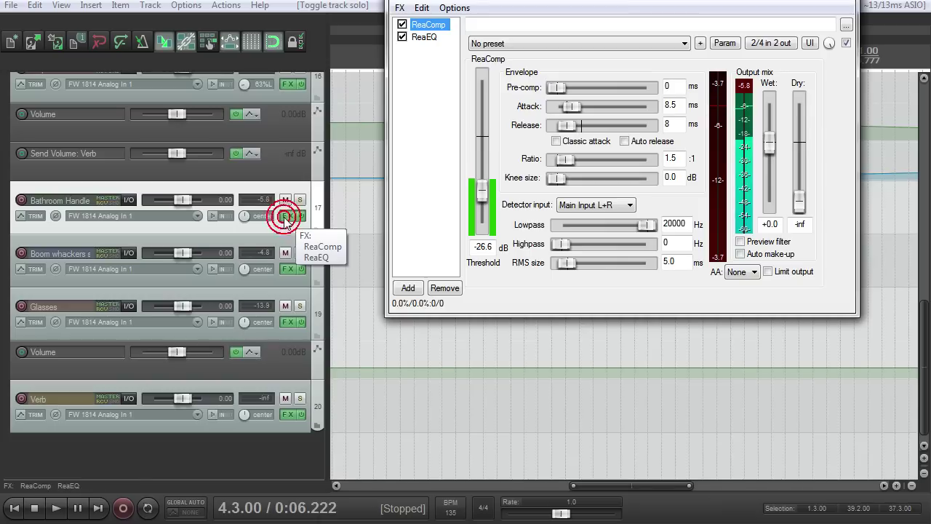
left_click(425, 37)
left_click(428, 24)
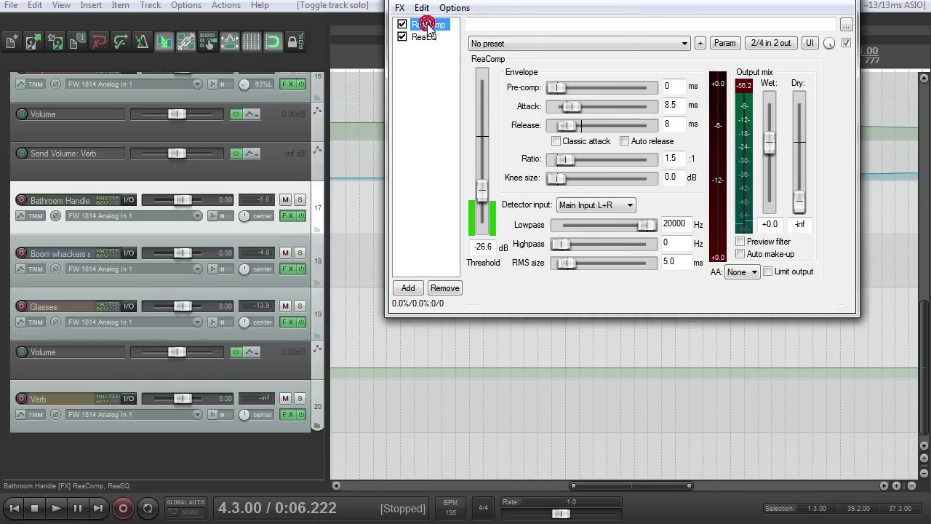
key("Escape")
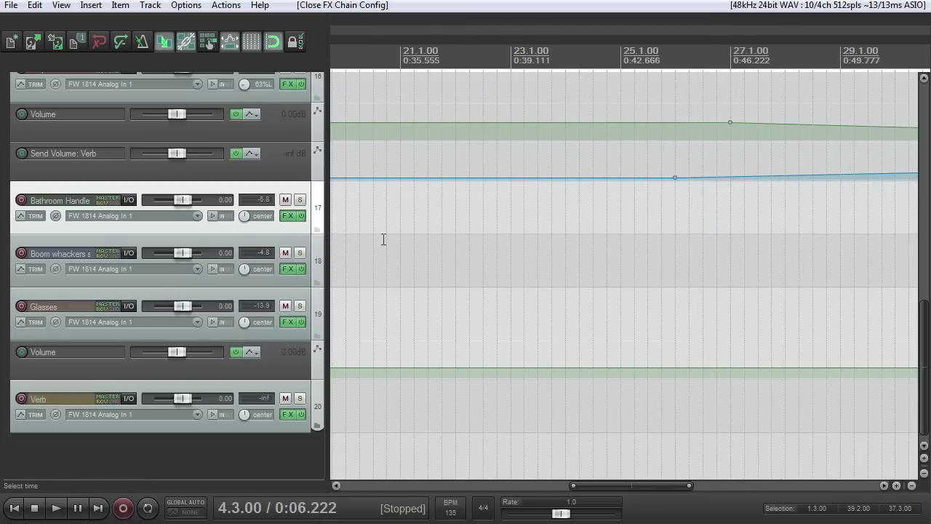
scroll(8, 264, "up", 6)
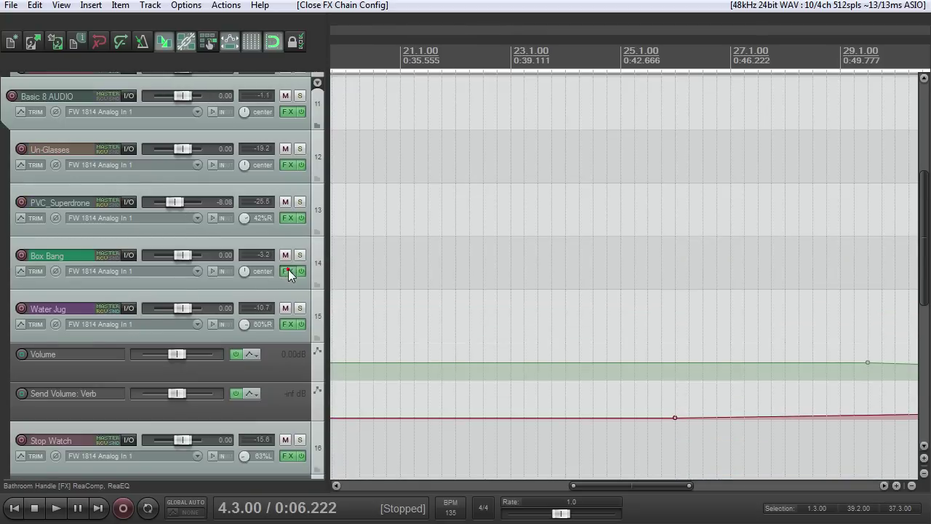
left_click(291, 271)
left_click(502, 42)
left_click_drag(587, 12, 437, 97)
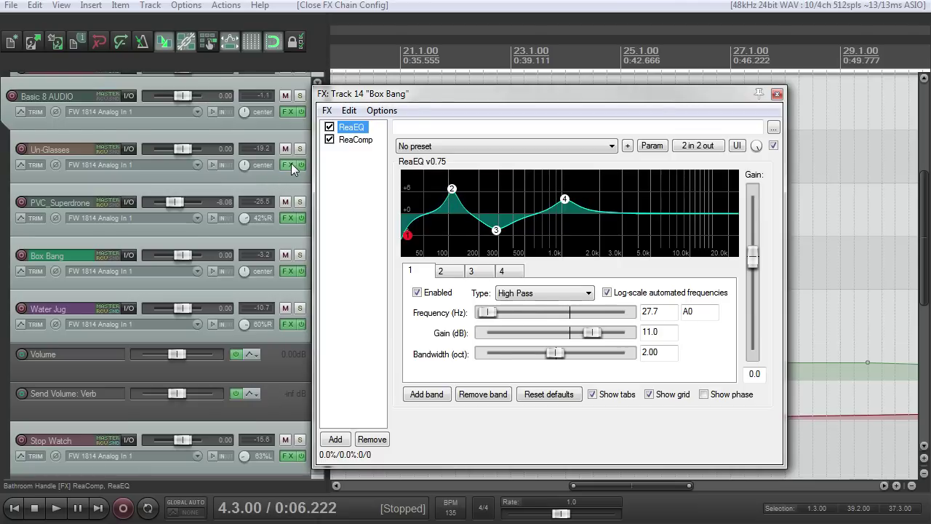
left_click(299, 254)
key("space")
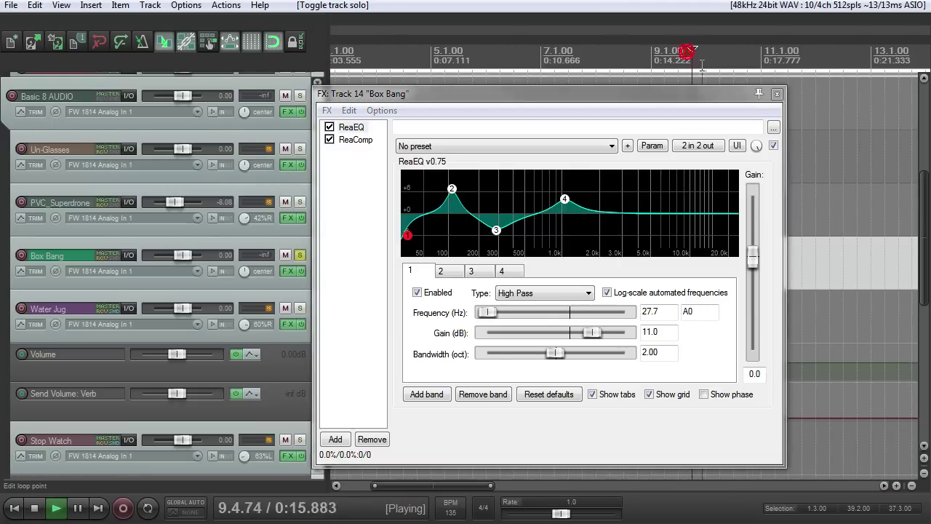
left_click(330, 126)
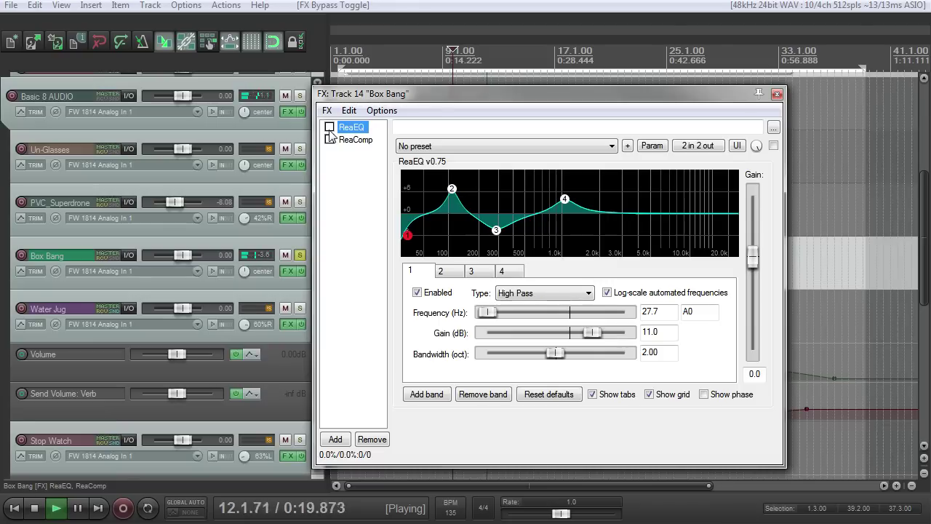
left_click(329, 139)
left_click(343, 139)
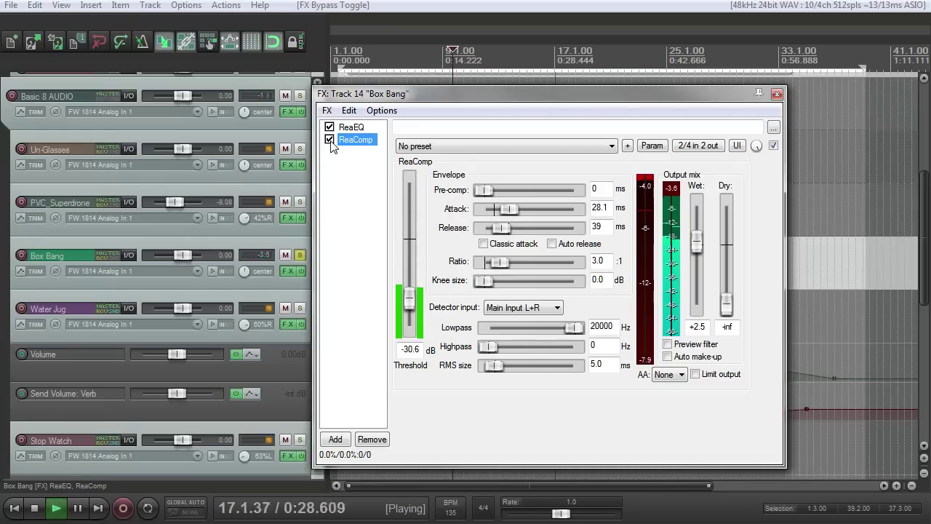
left_click(329, 139)
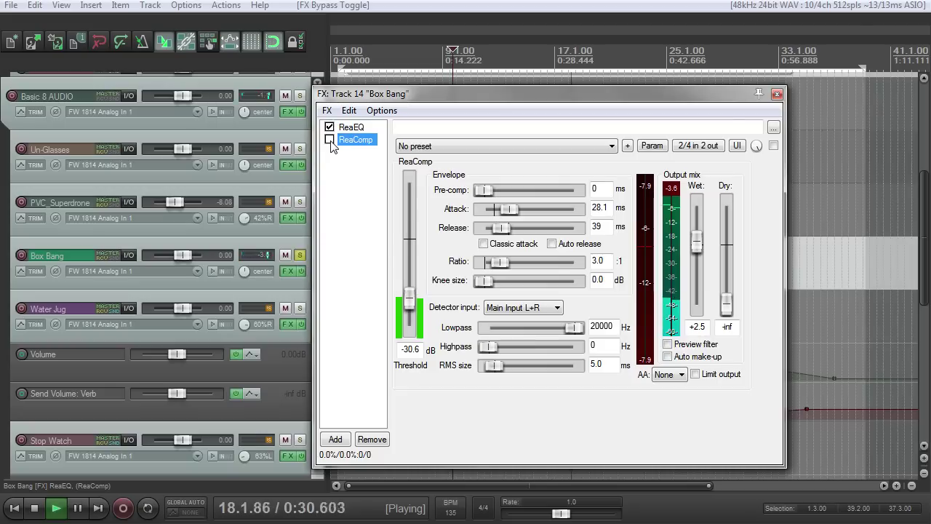
left_click(329, 139)
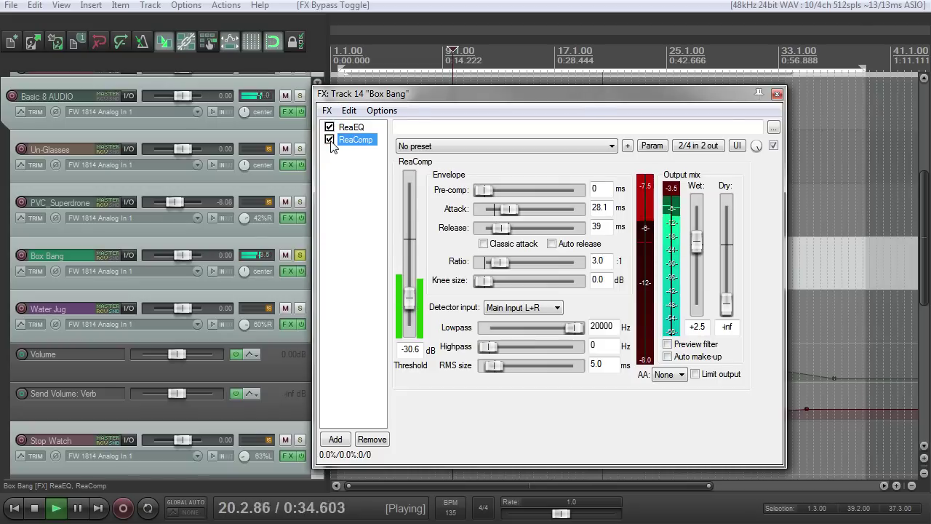
left_click(329, 140)
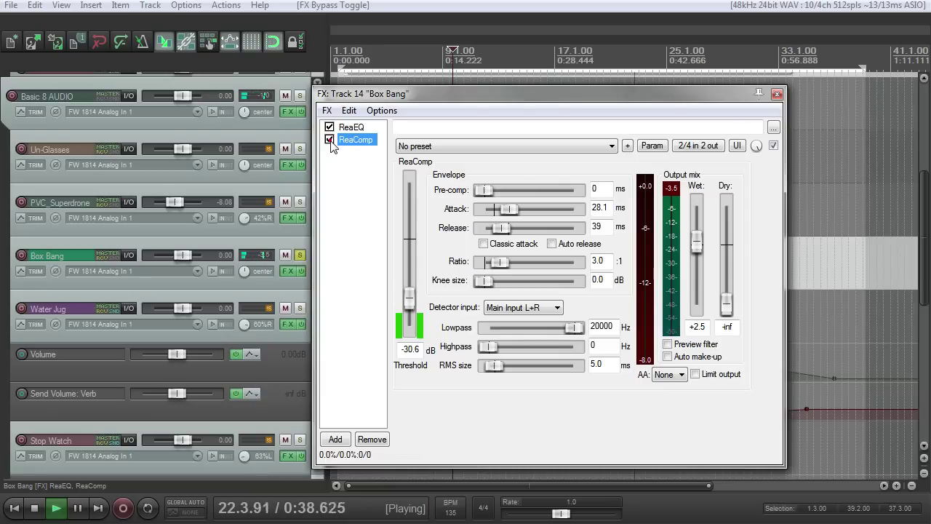
left_click(329, 140)
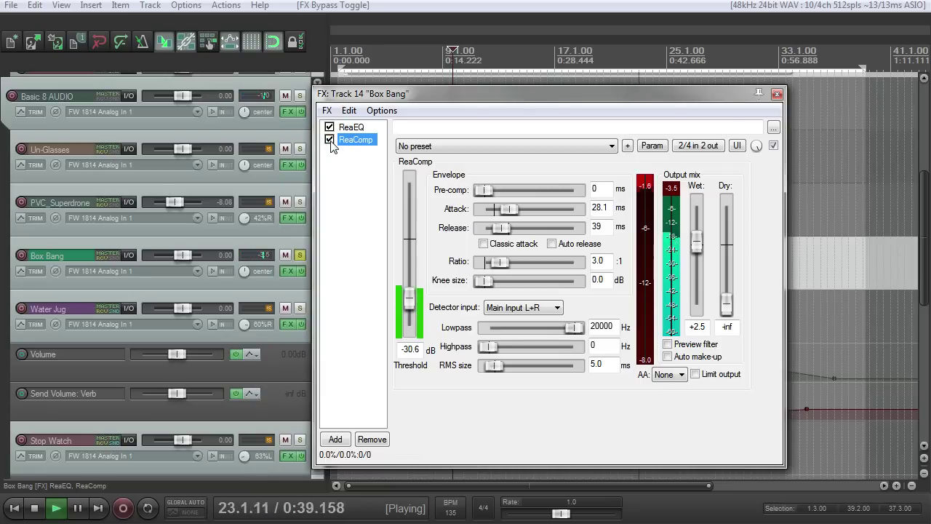
left_click(777, 94)
- Take the Box Bang track out of solo and stop playback
left_click(299, 255)
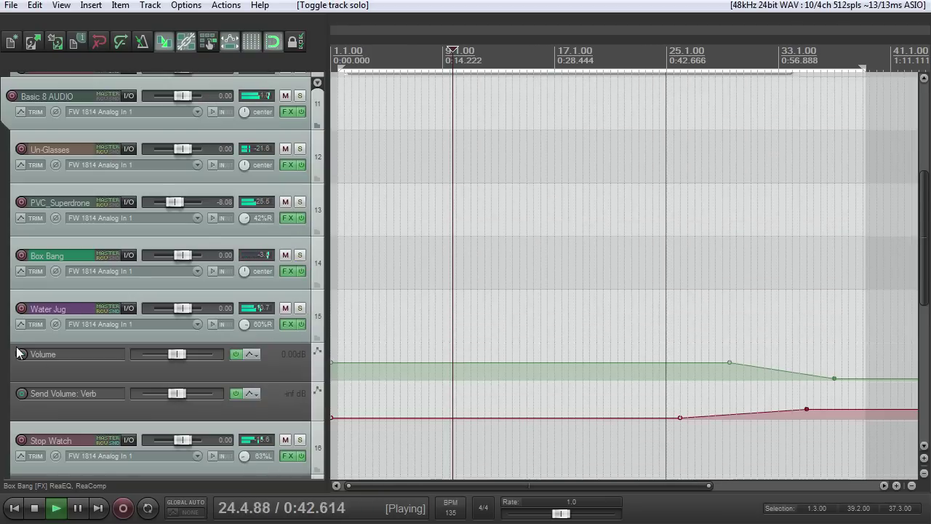
scroll(168, 327, "down", 2)
scroll(167, 328, "up", 8)
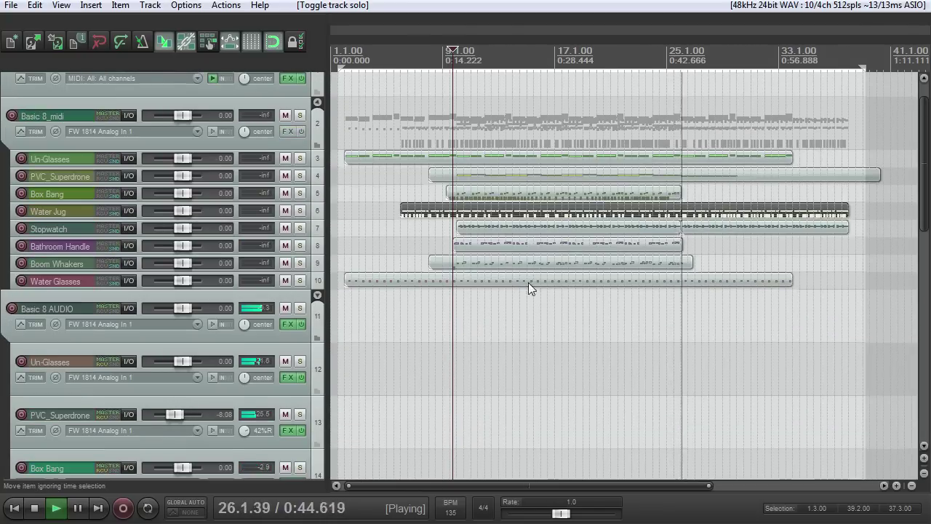
scroll(526, 287, "down", 2)
scroll(526, 287, "down", 2)
key("space")
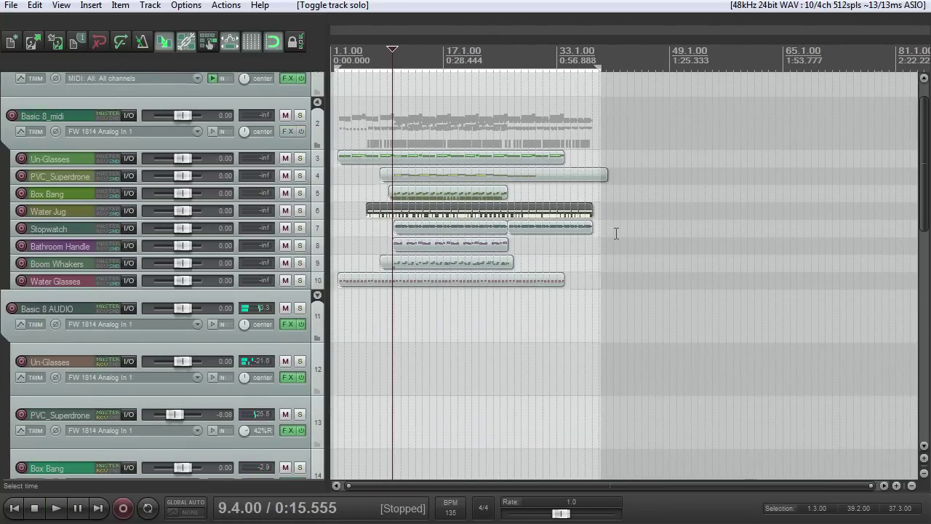
scroll(502, 248, "down", 2)
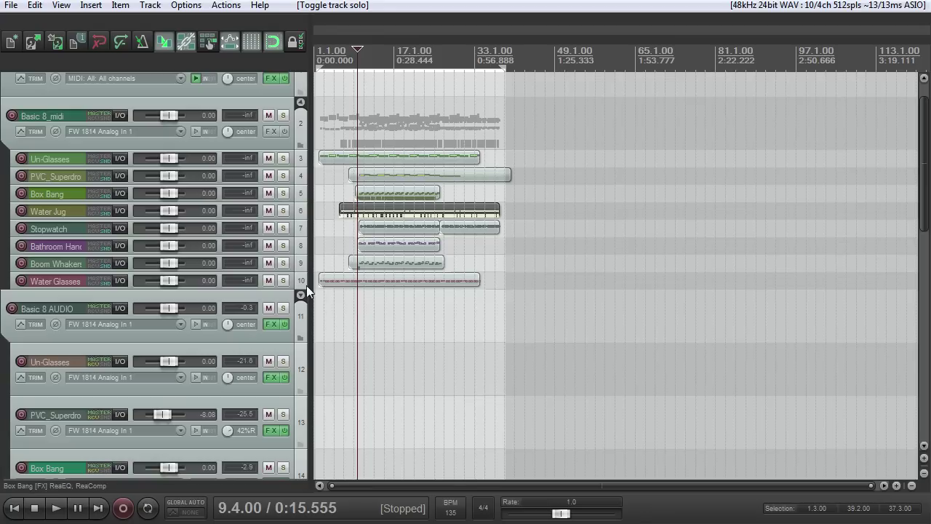
- Widen the track control area, scroll back to the top, and select the Basic 8_midi folder track
left_click_drag(307, 285, 321, 288)
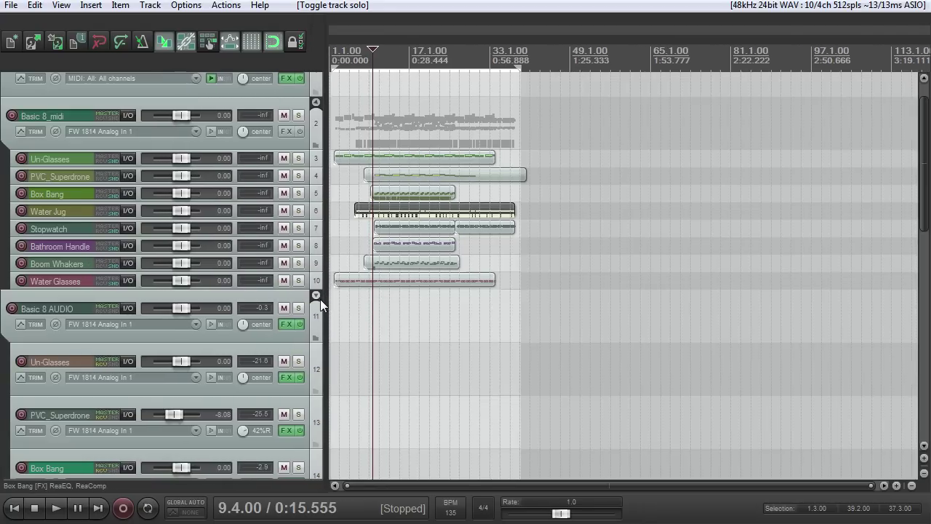
left_click_drag(920, 225, 920, 240)
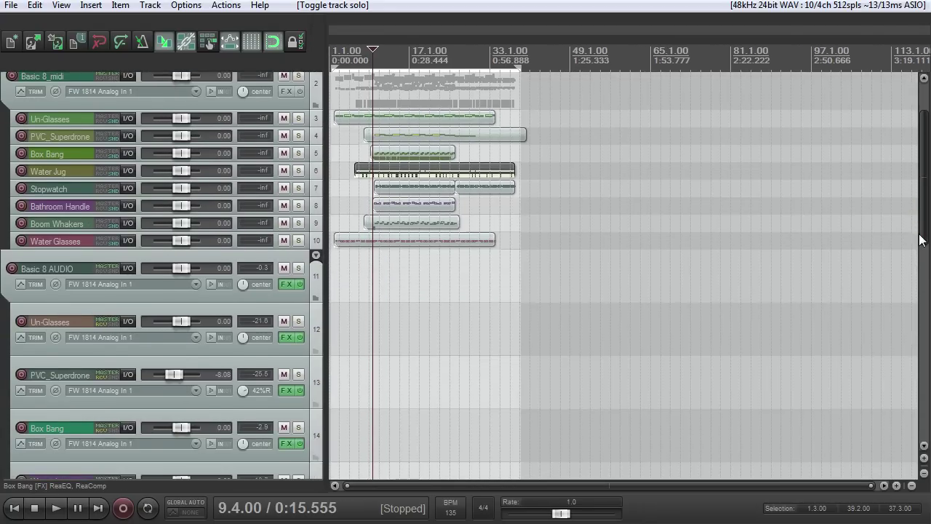
scroll(920, 240, "up", 3)
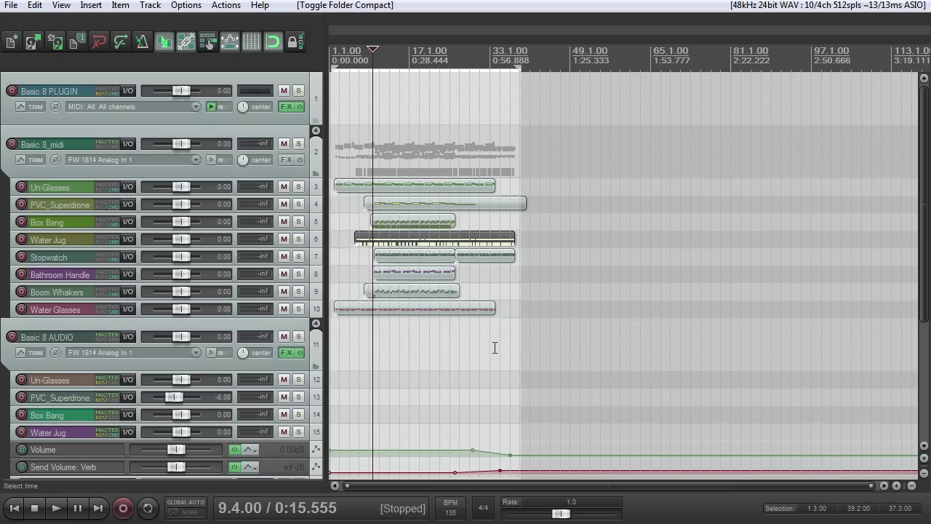
left_click(410, 204)
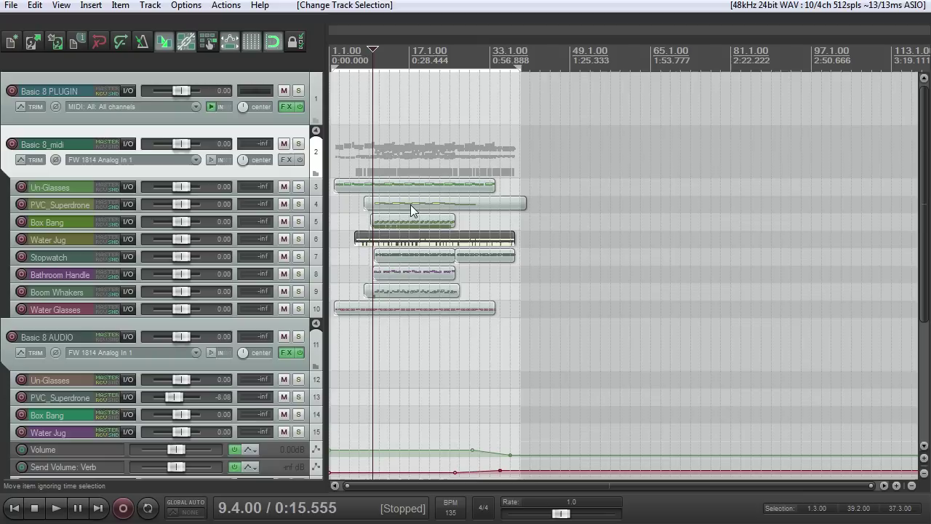